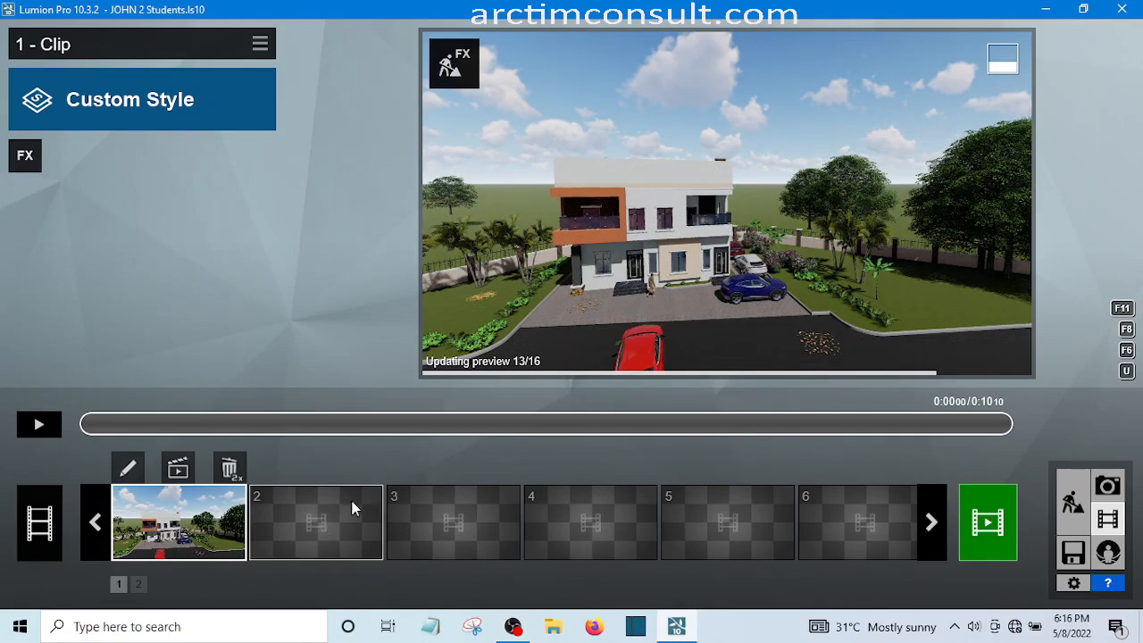
Start recording a camera path in clip slot 2 and add a first keyframe of the house front from about 13.45 m high
click(289, 533)
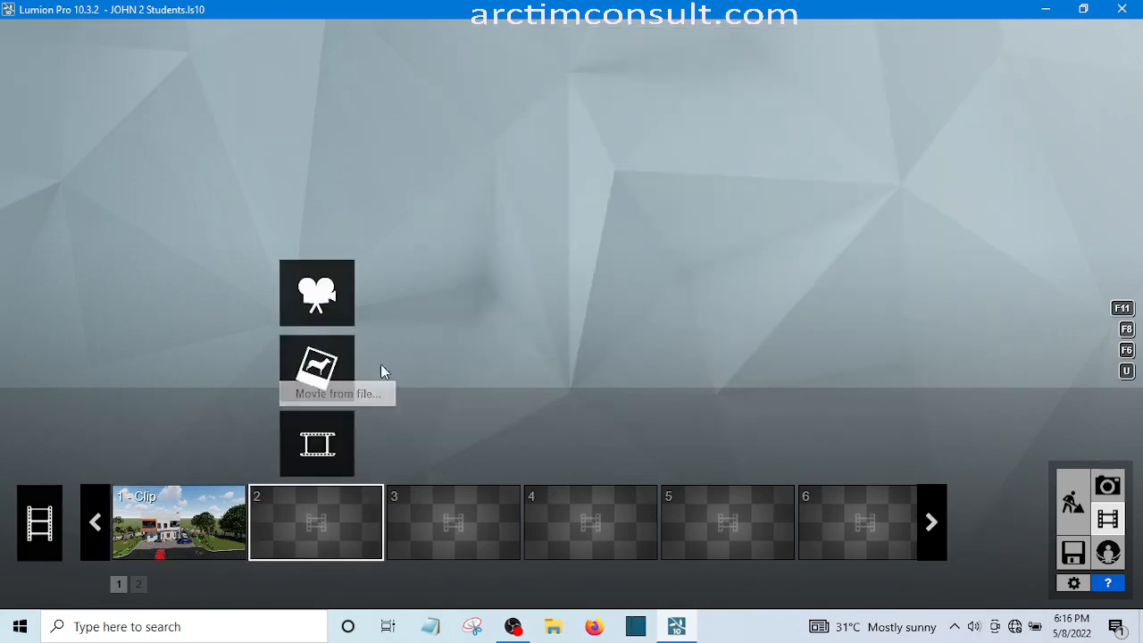
click(316, 295)
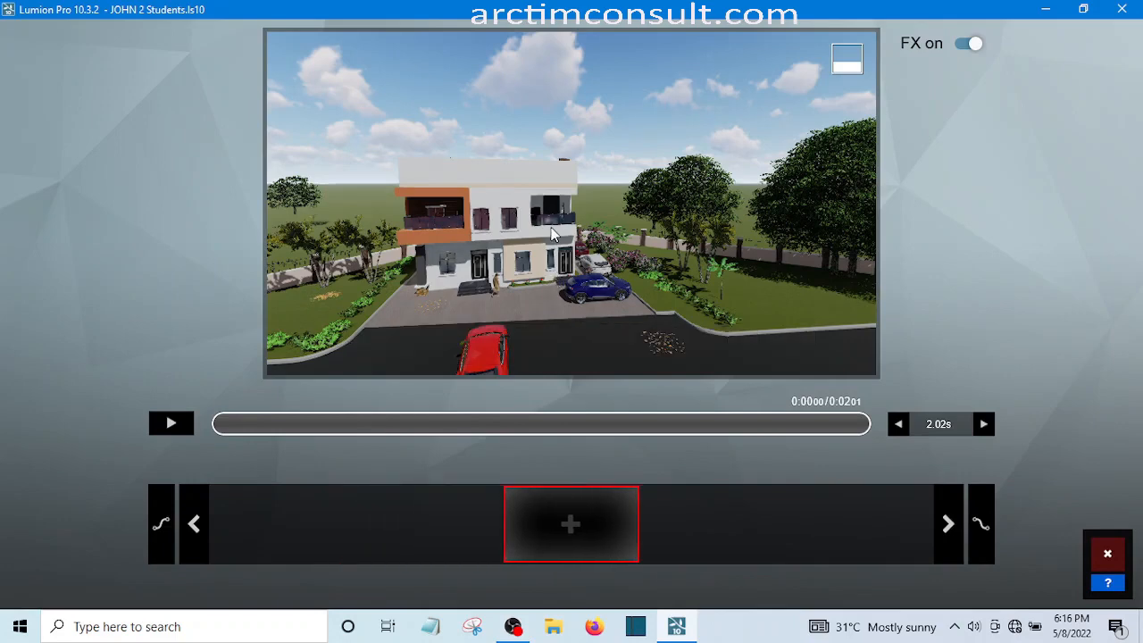
scroll(552, 229, down, 3)
scroll(554, 234, down, 5)
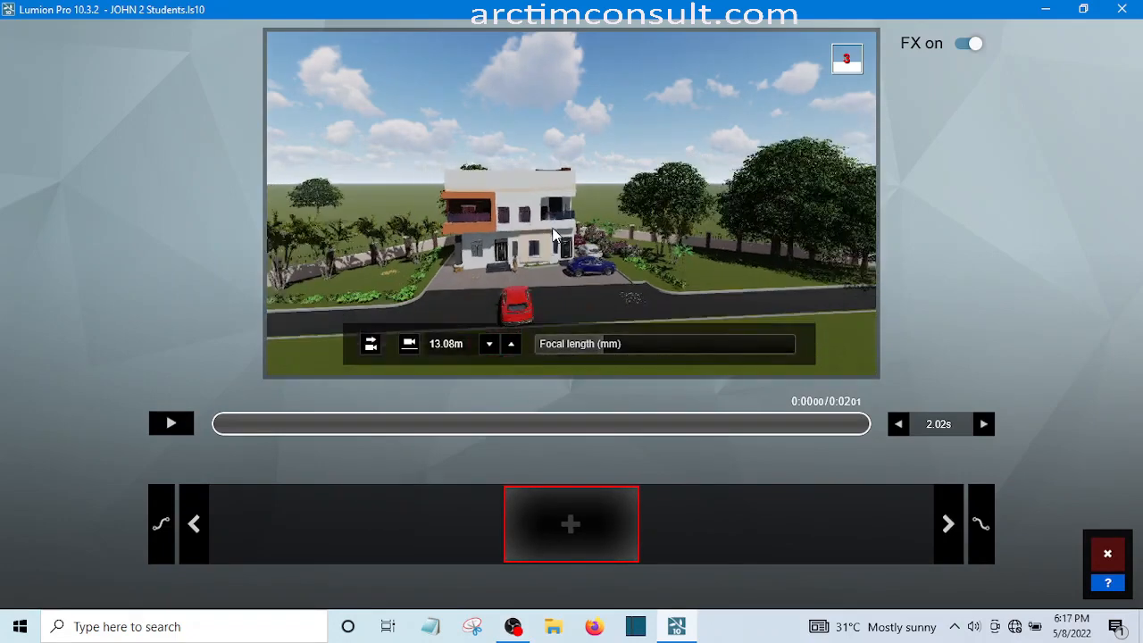
scroll(554, 235, down, 2)
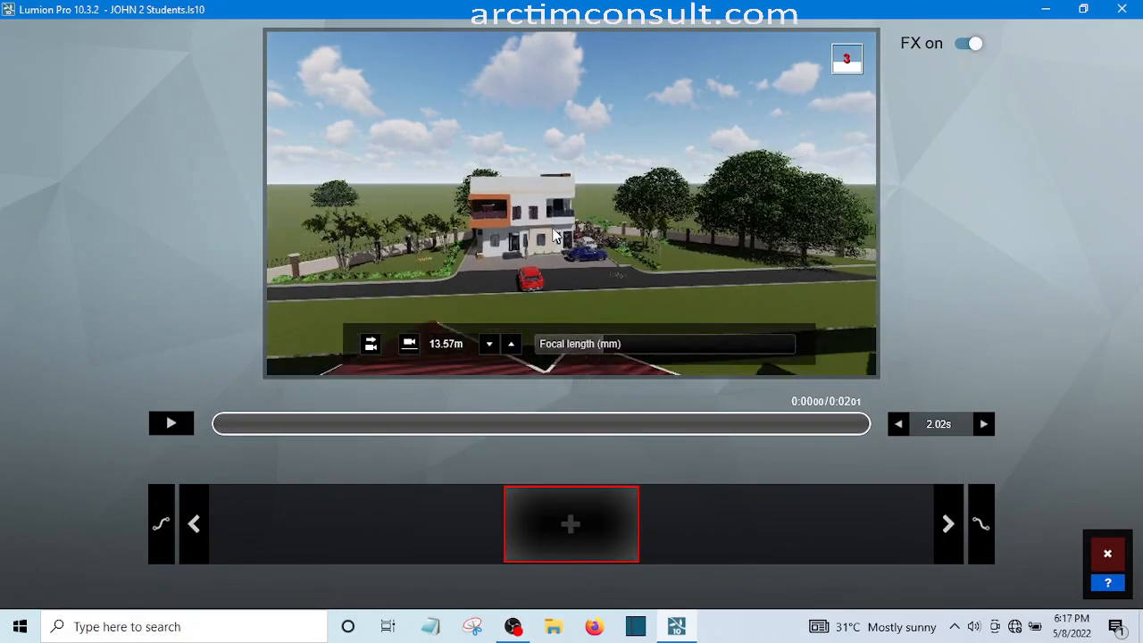
scroll(554, 235, up, 2)
scroll(554, 235, up, 4)
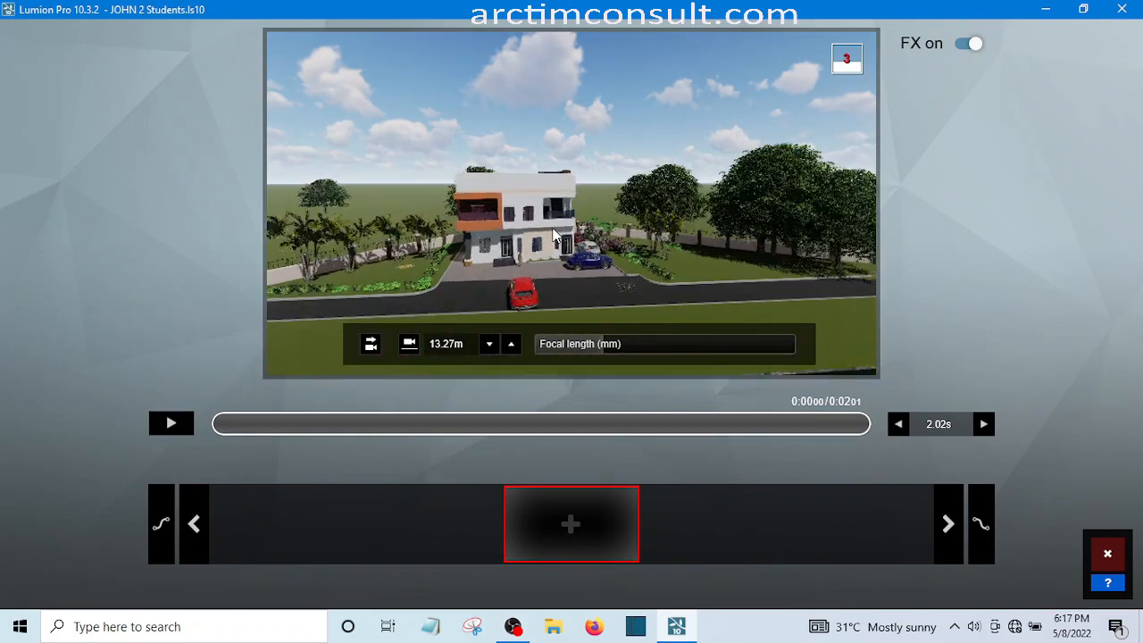
scroll(553, 235, up, 1)
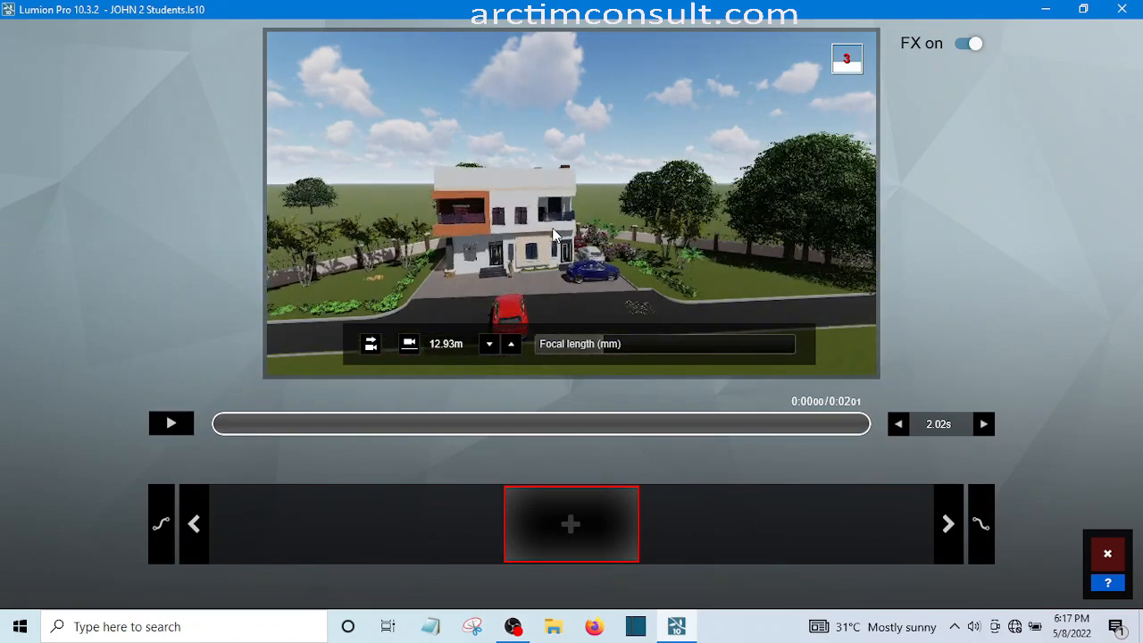
scroll(553, 234, down, 2)
scroll(554, 235, down, 2)
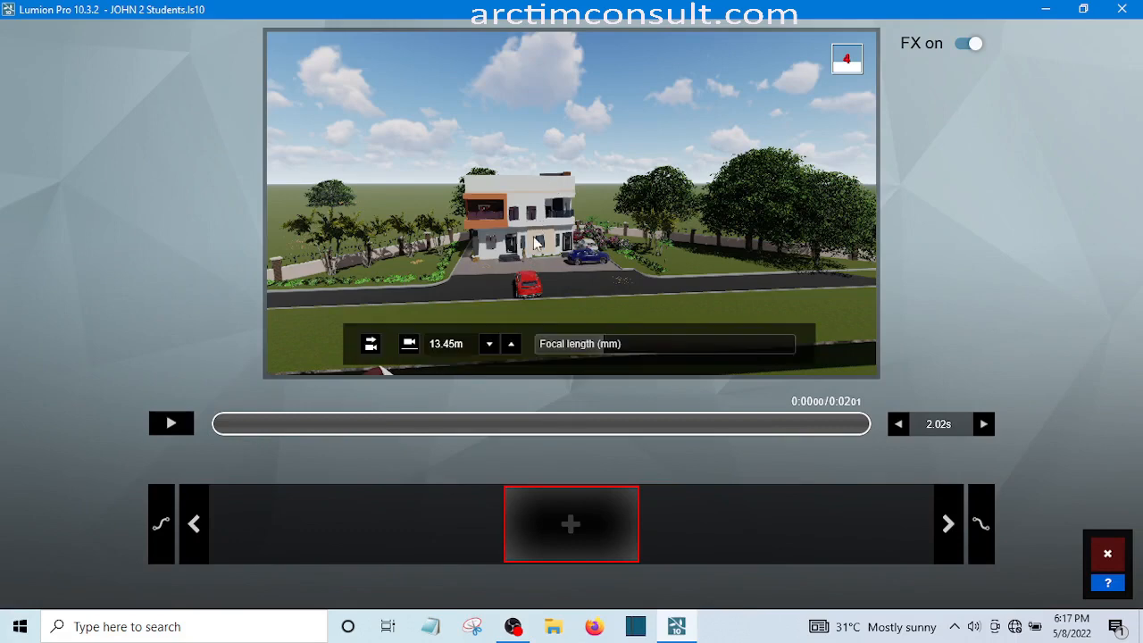
click(570, 525)
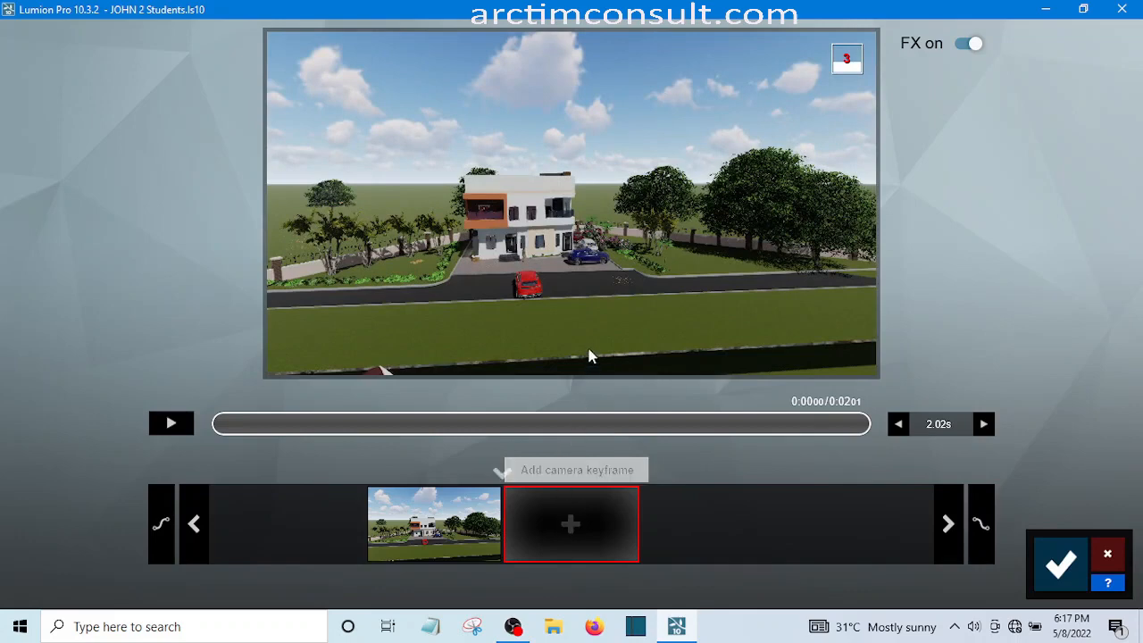
mouse_move(586, 335)
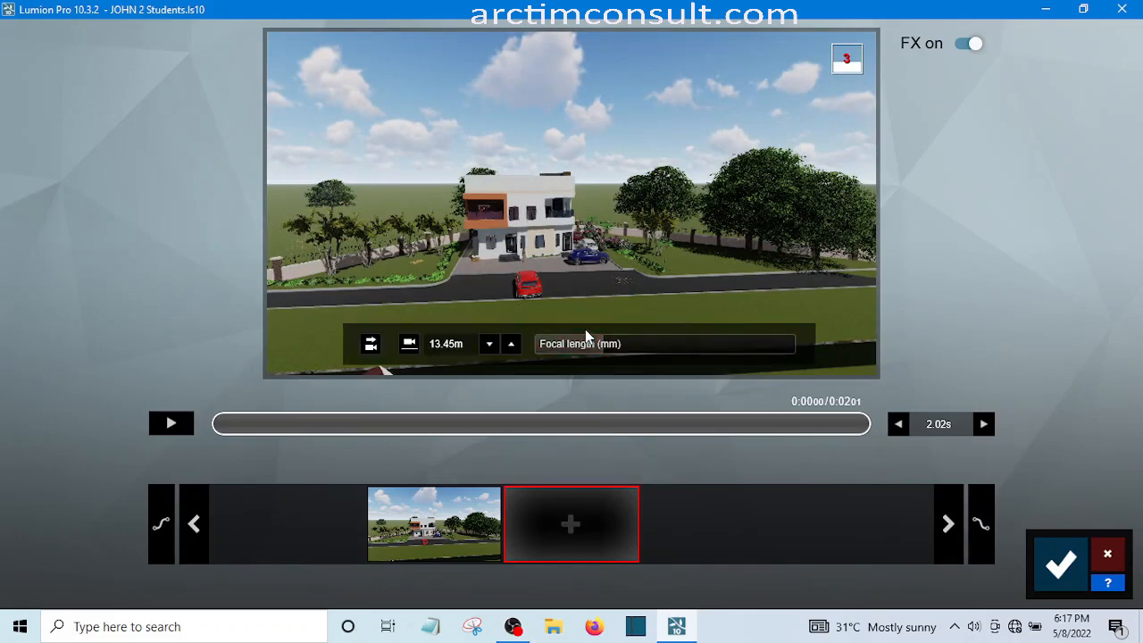
key(w)
key(w)
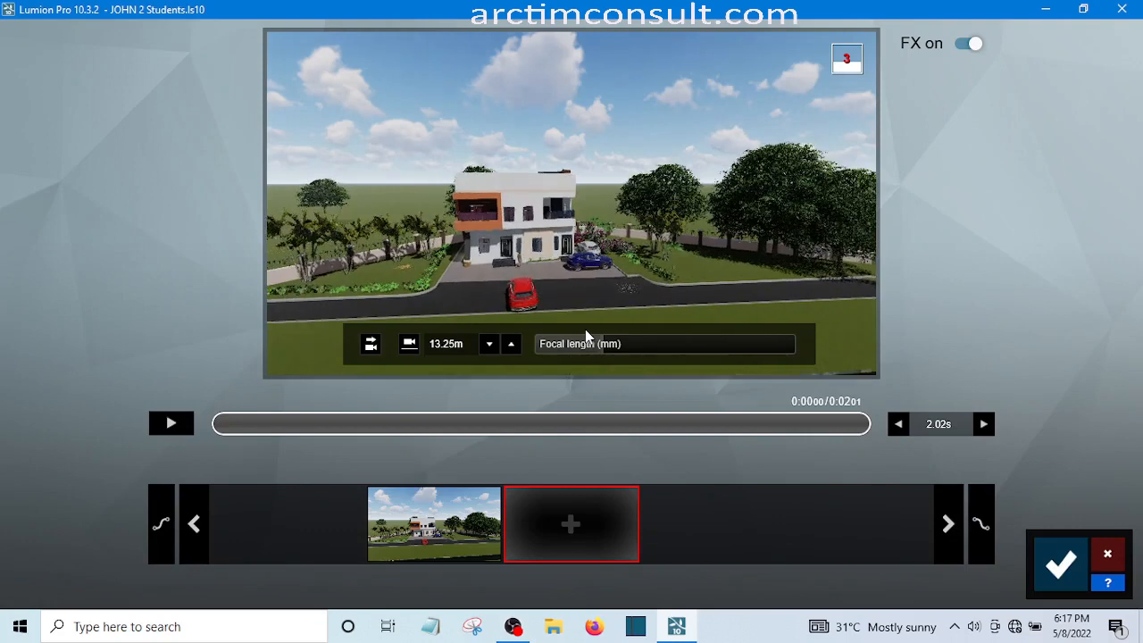
key(s)
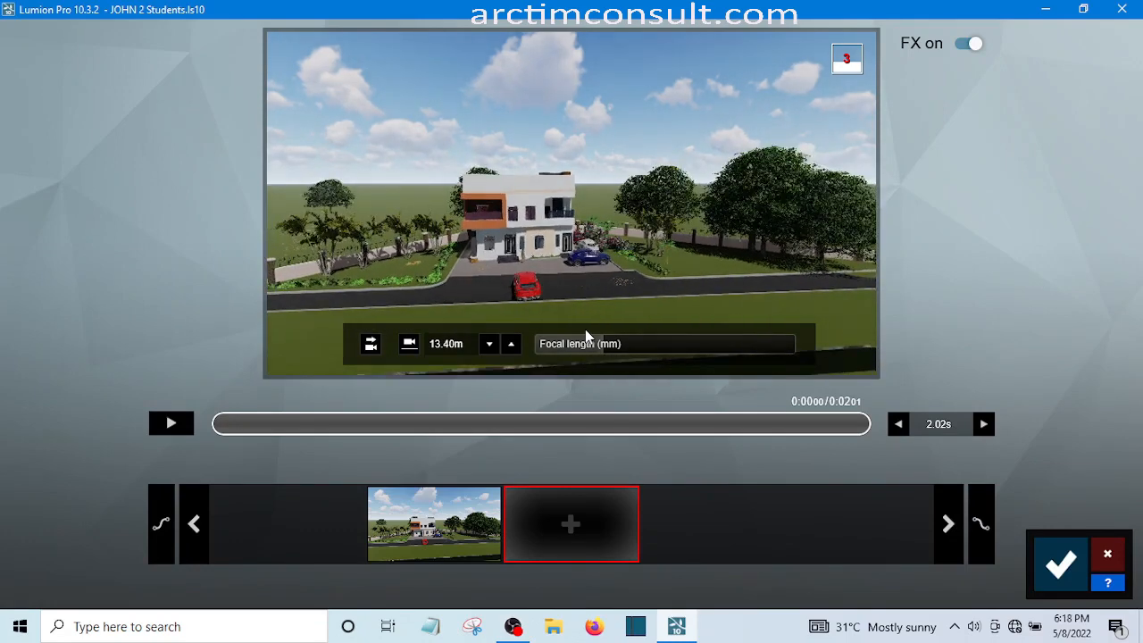
key(w)
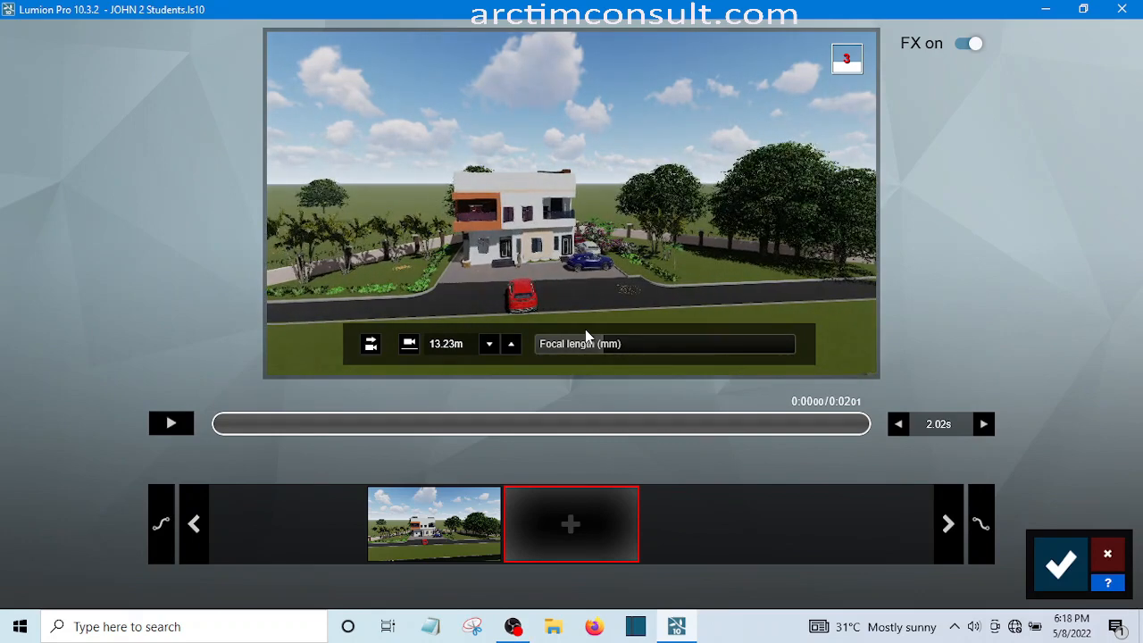
Move the first camera keyframe closer to the house front, about 12.94 m high, and update the keyframe
click(413, 527)
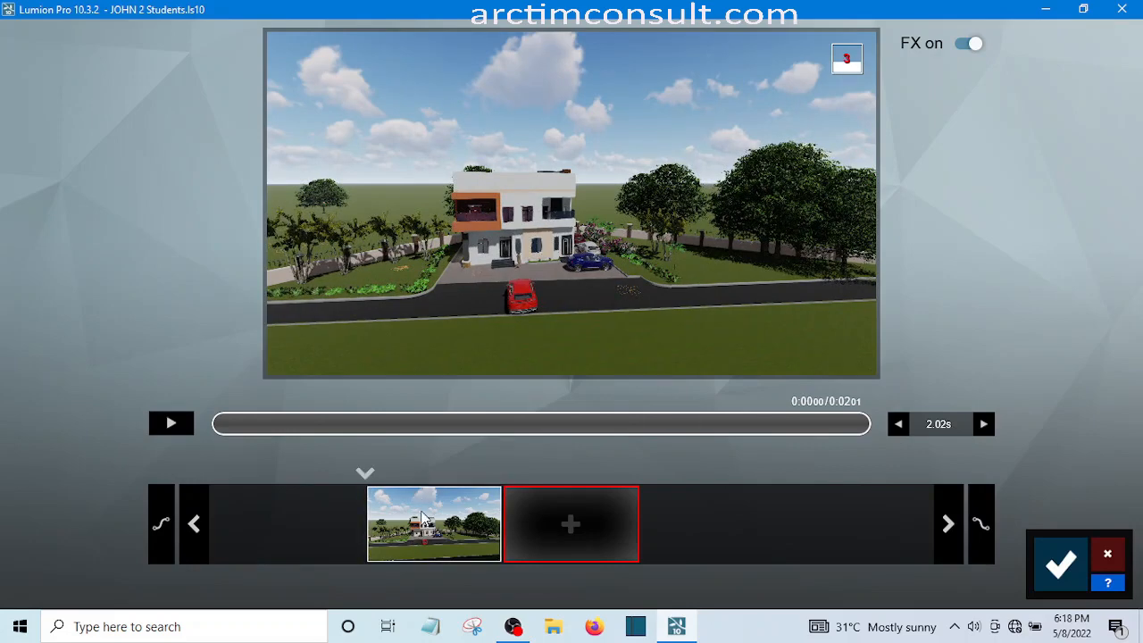
click(421, 511)
click(419, 511)
click(421, 516)
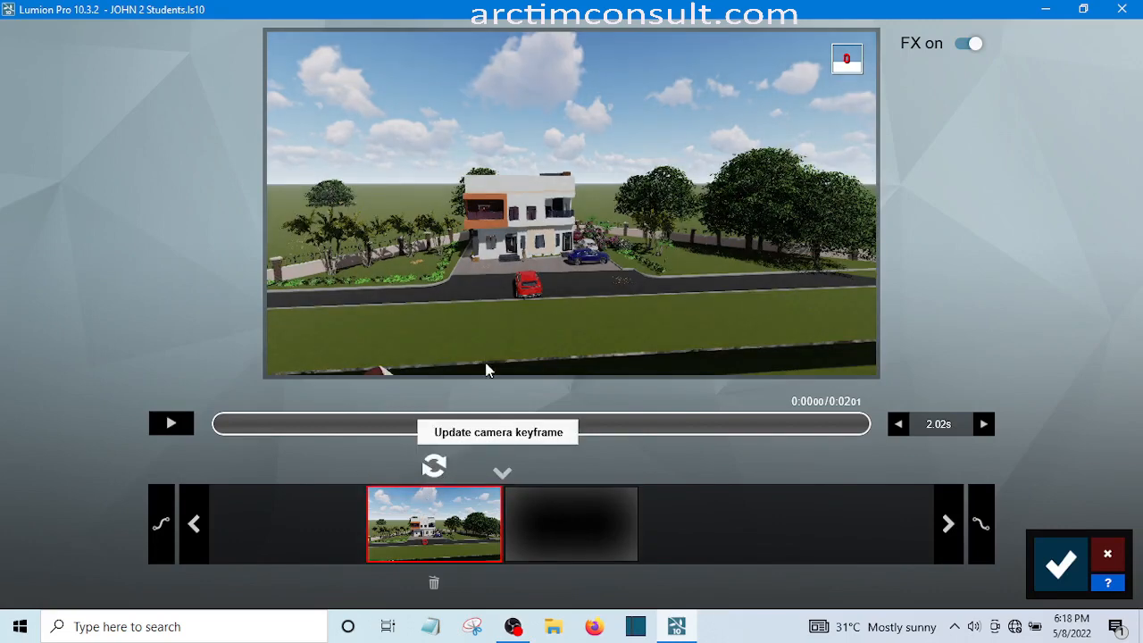
key(w)
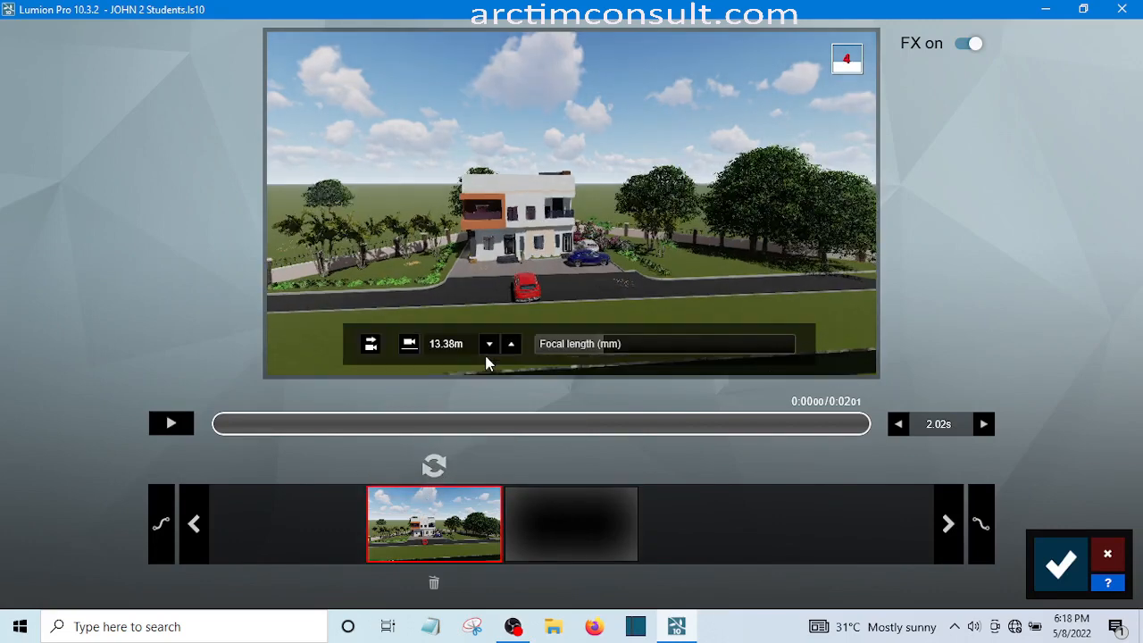
key(w)
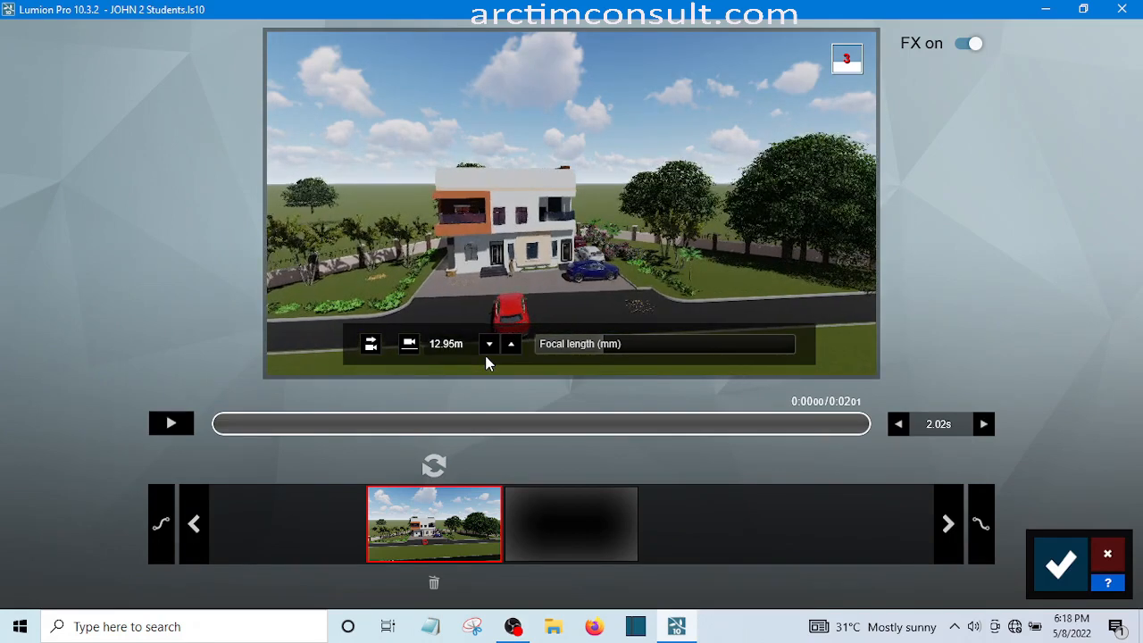
click(434, 465)
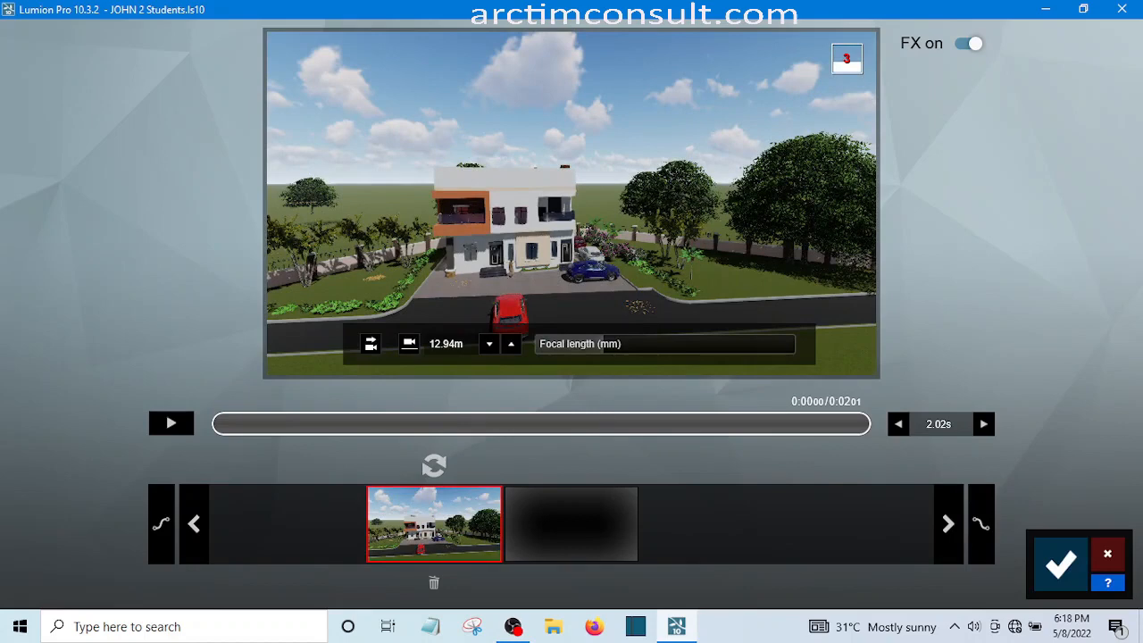
Fly the camera around to an elevated view of the house's front-right corner, about 27.68 m high
key(q)
key(d)
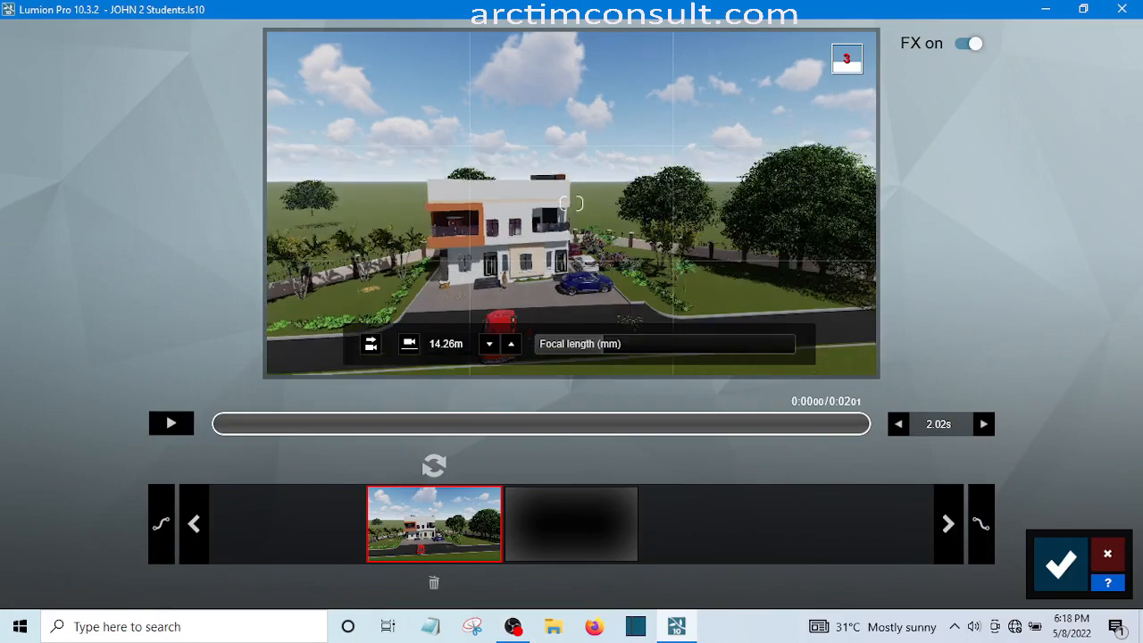
key(d)
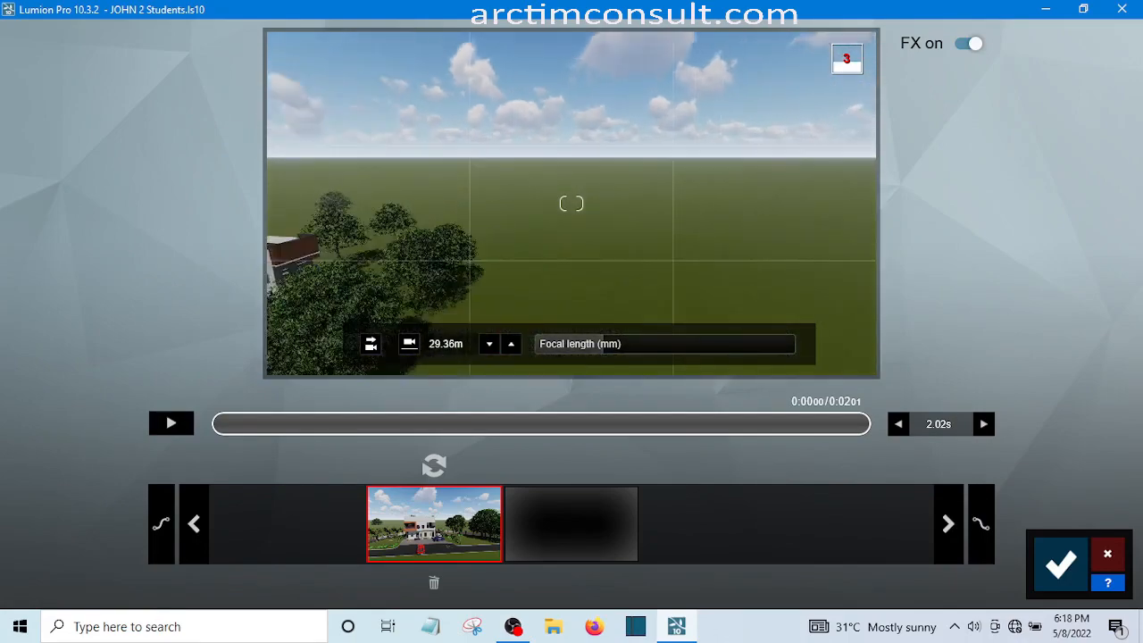
key(e)
key(e)
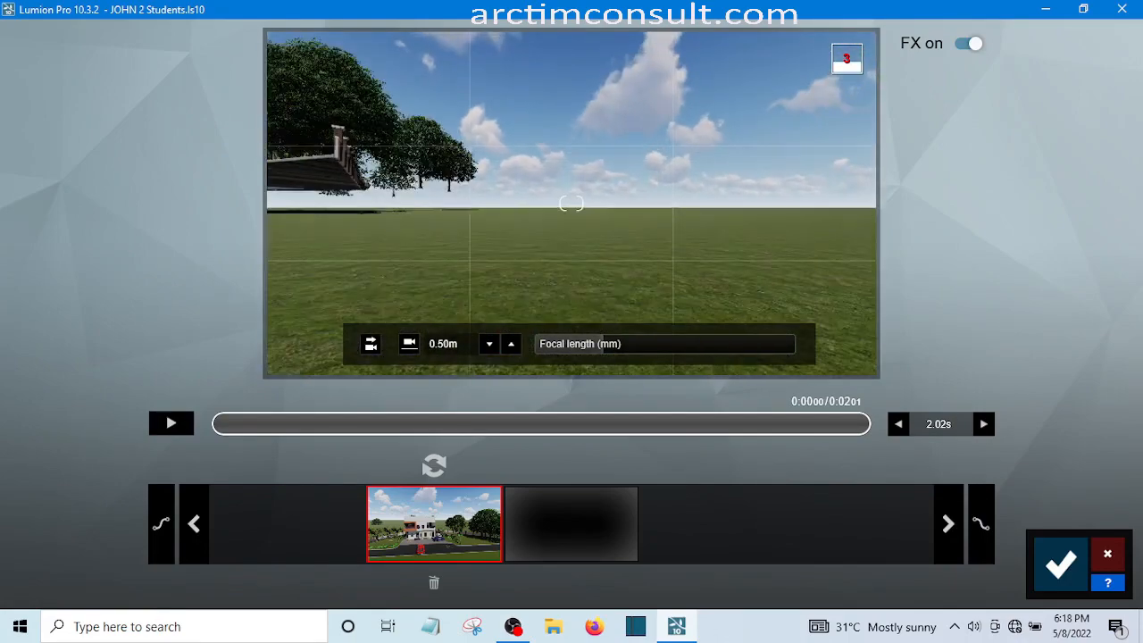
key(q)
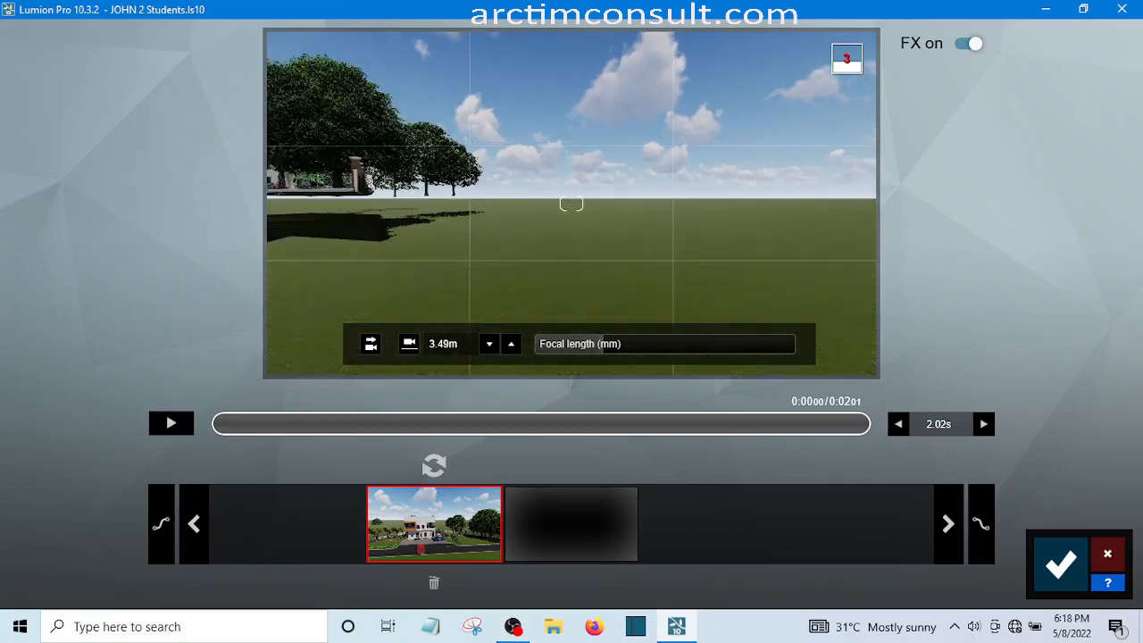
key(q)
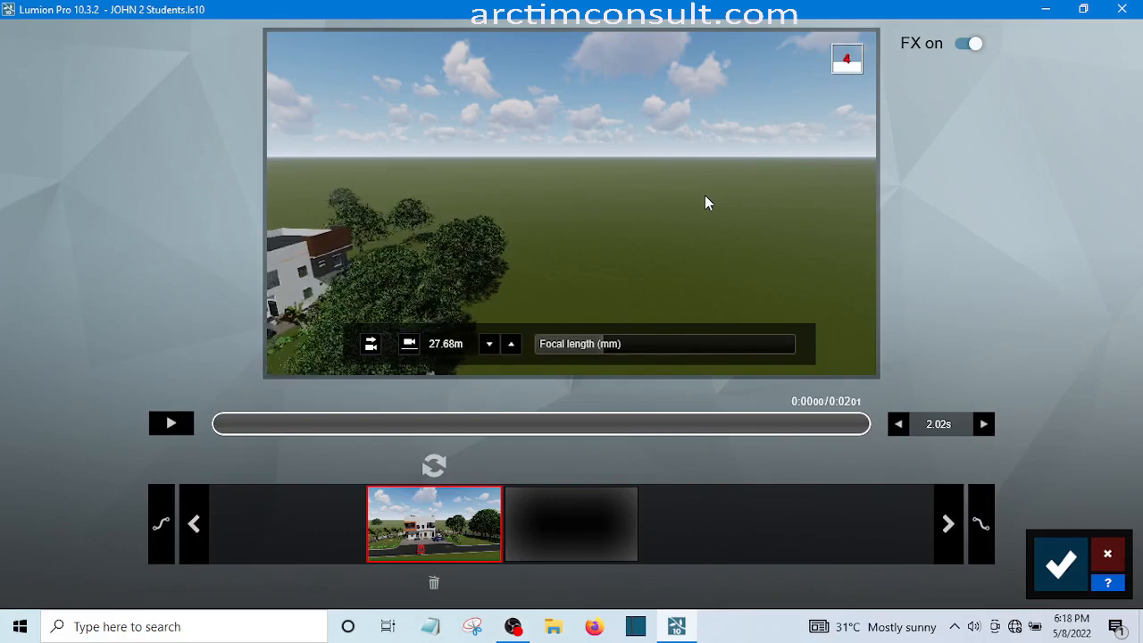
key(a)
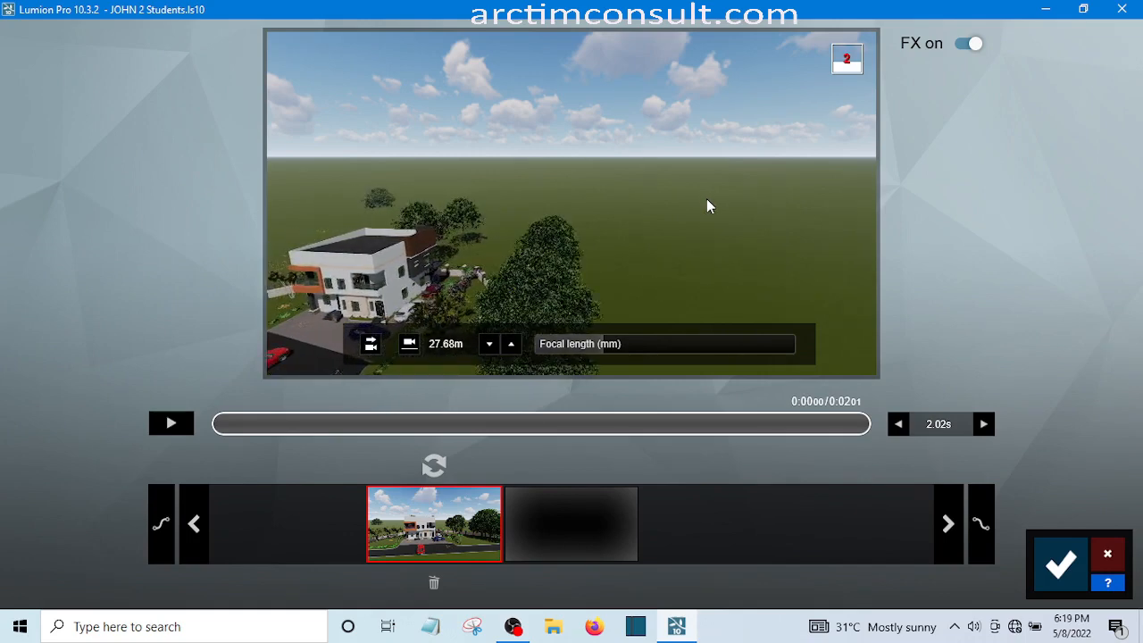
key(a)
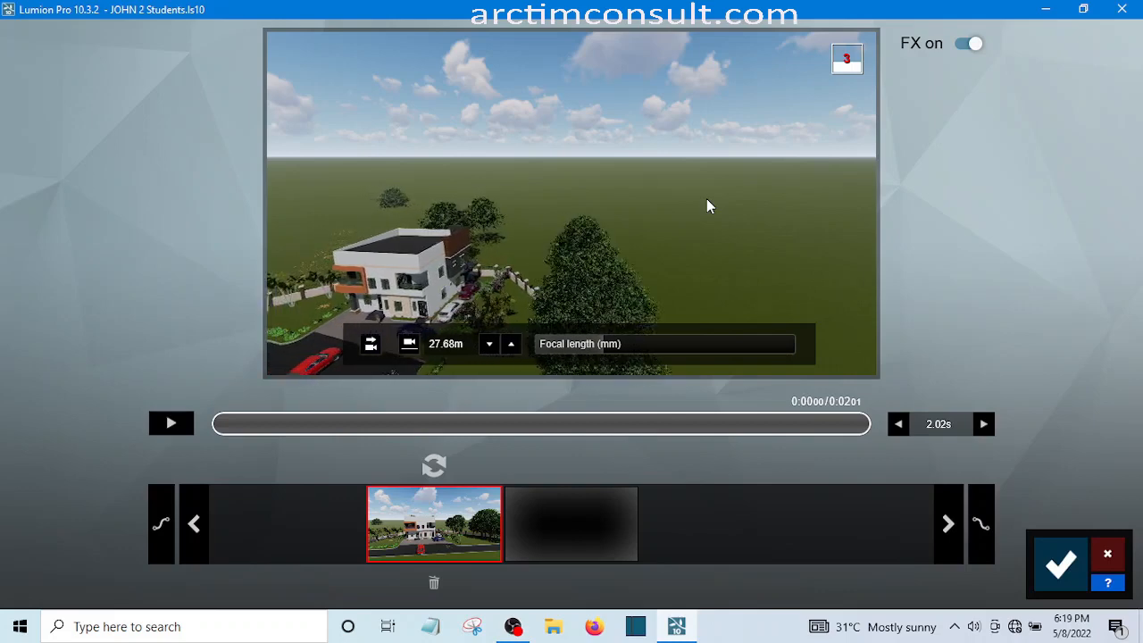
Fly the camera closer to the house's front-right corner, descending to about 17 m high
key(e)
key(e)
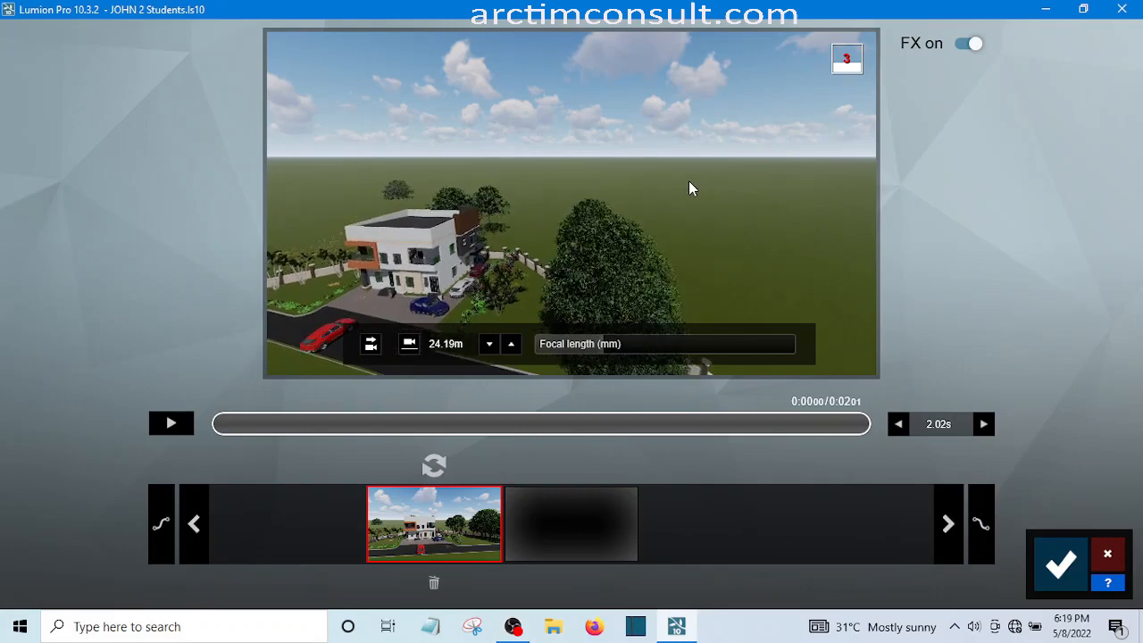
key(a)
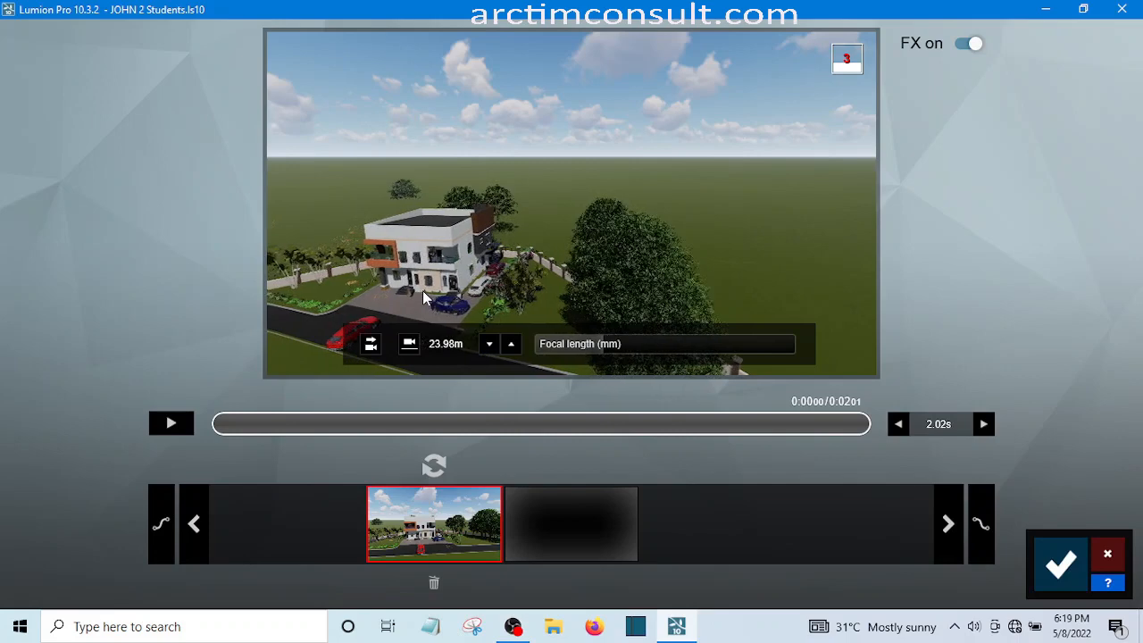
key(w)
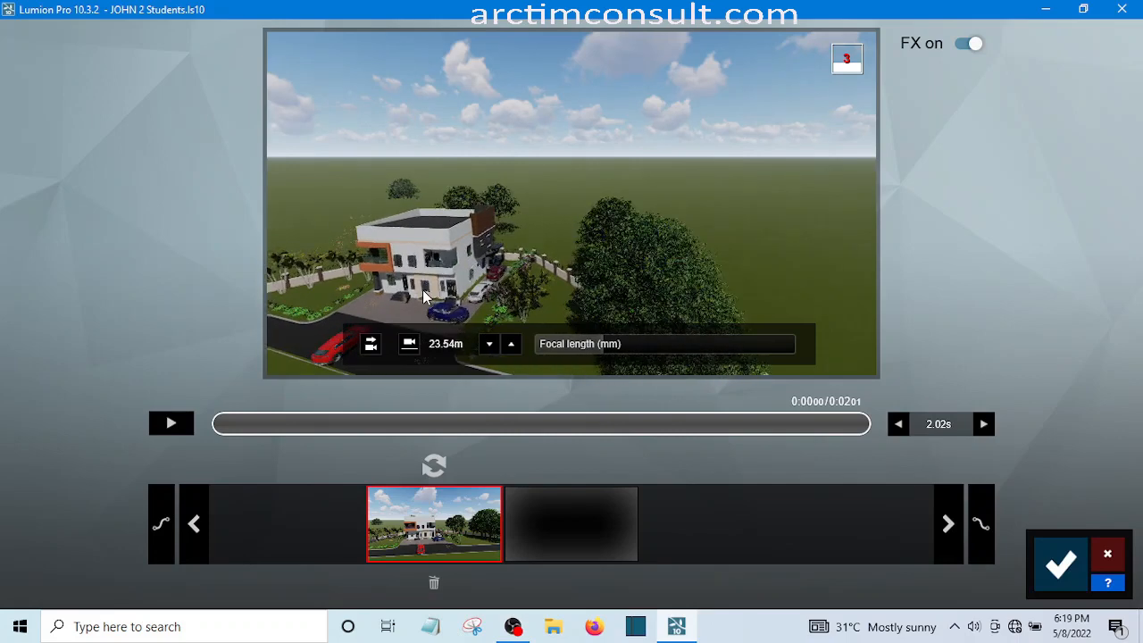
key(a)
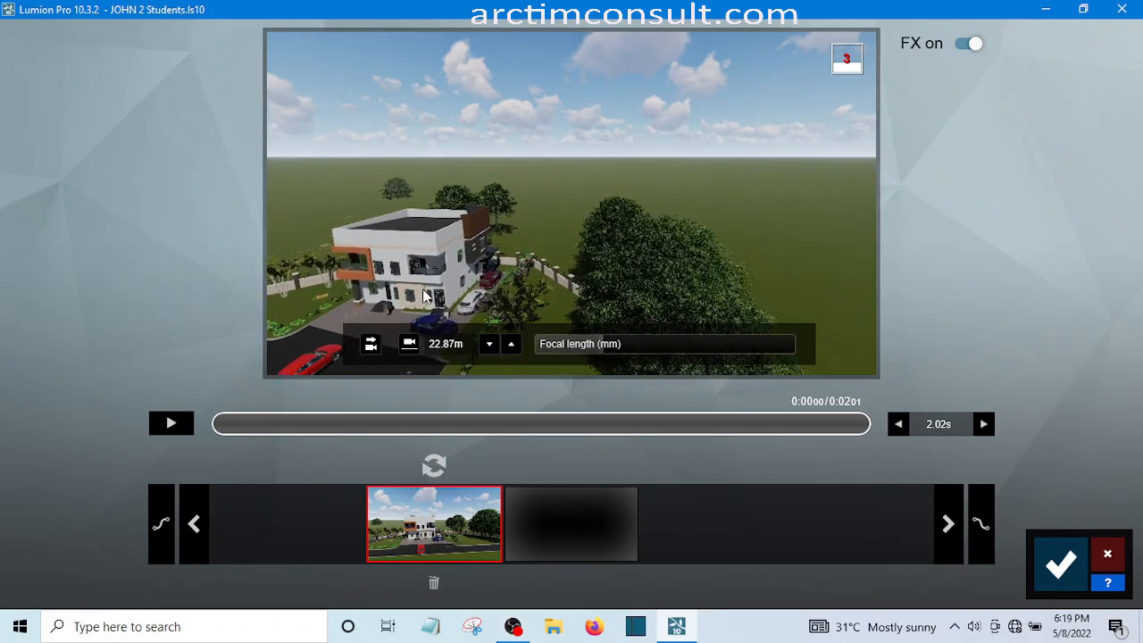
key(a)
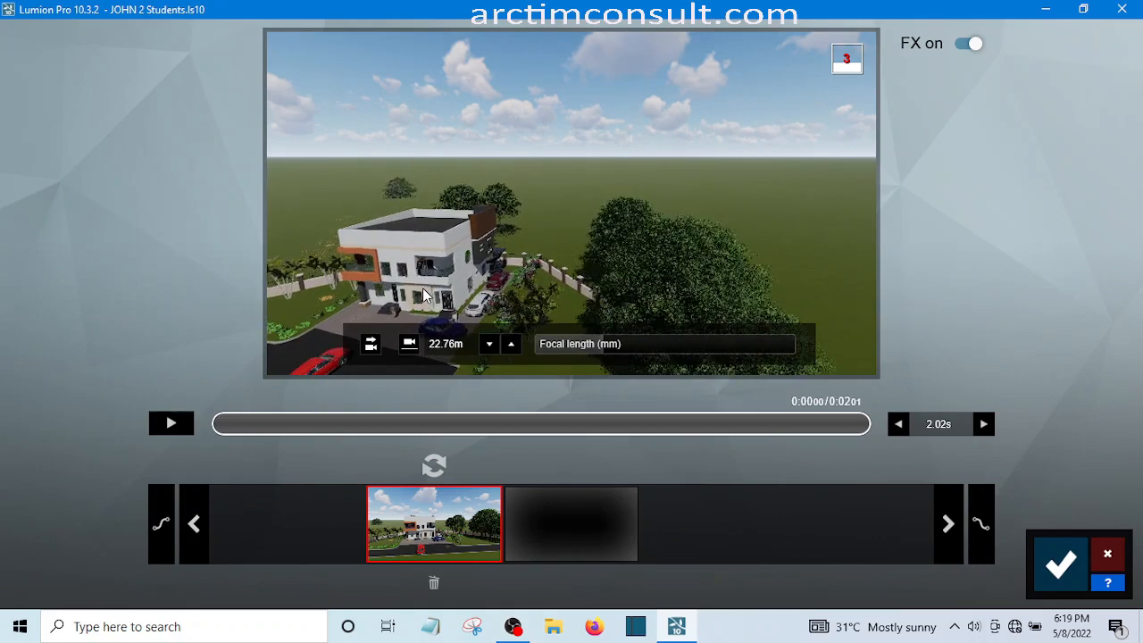
key(w)
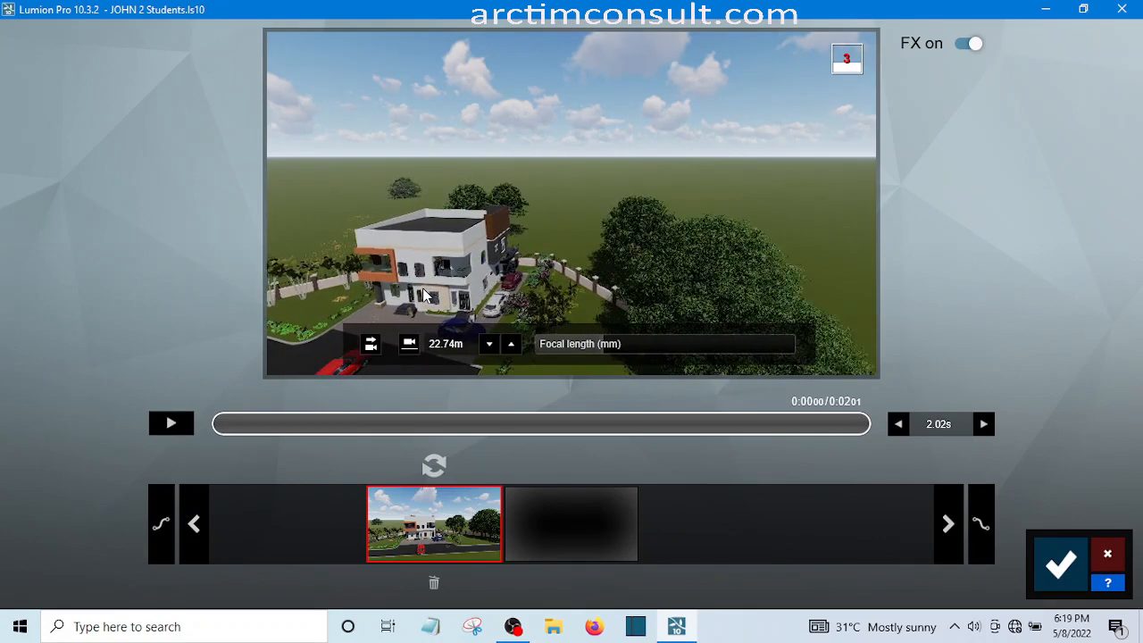
key(e)
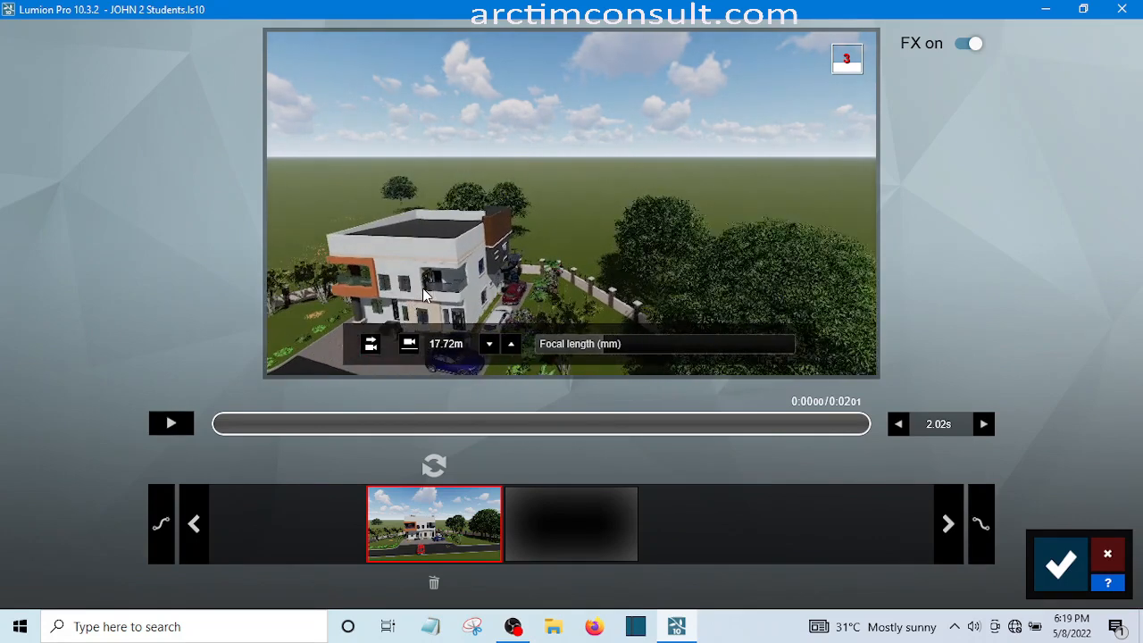
key(w)
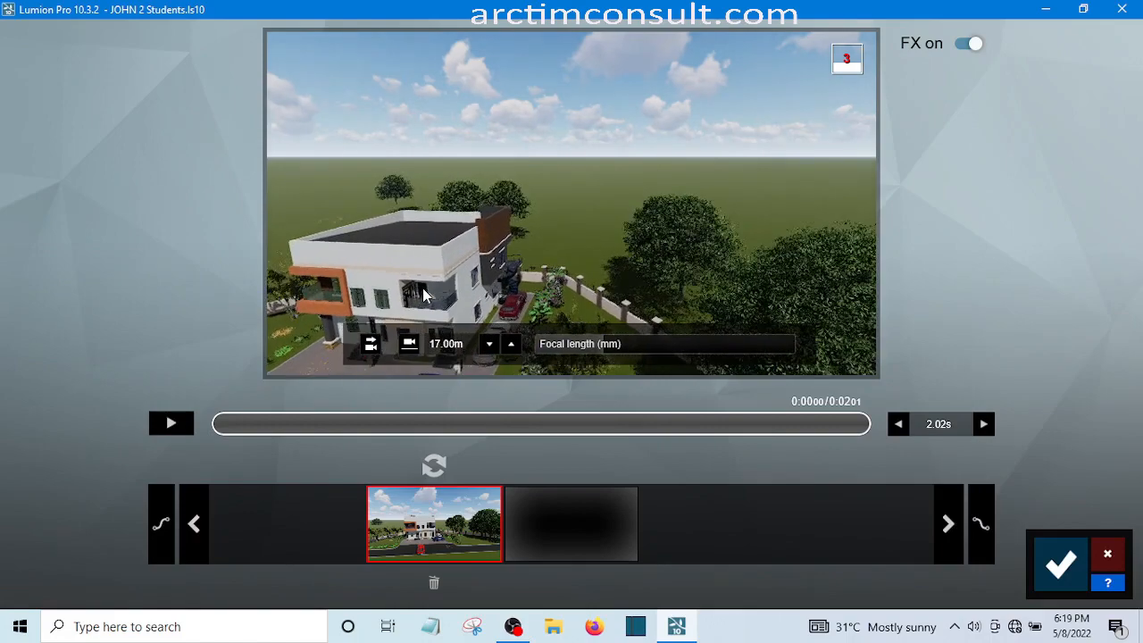
Lower the camera to about 9 m, shift it left to frame the house front and both front cars, and add a second keyframe
key(e)
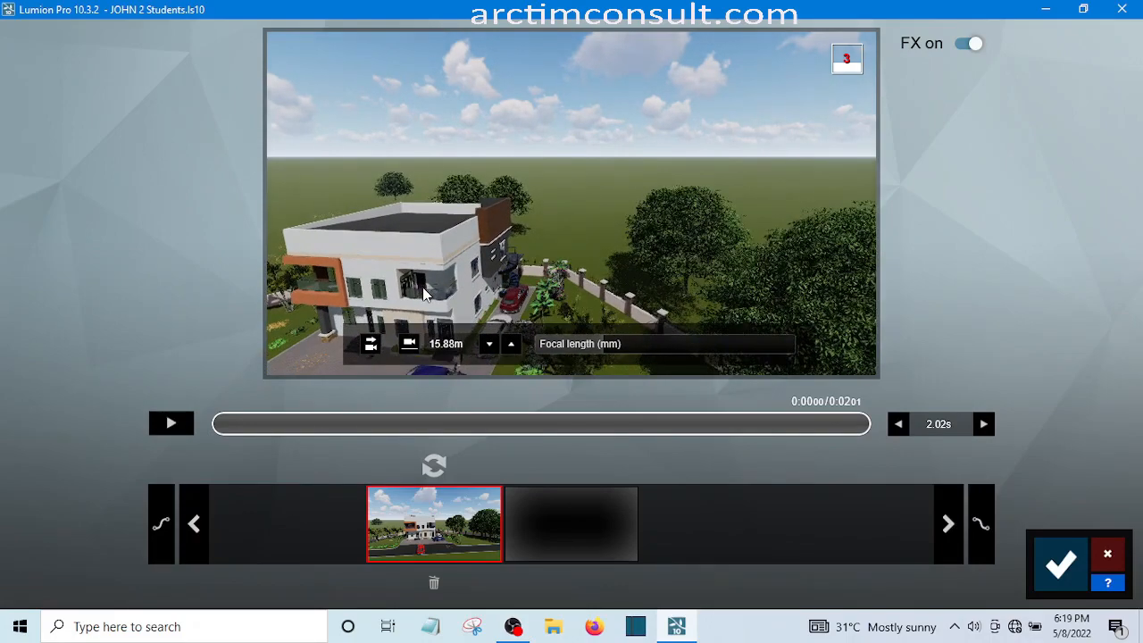
key(e)
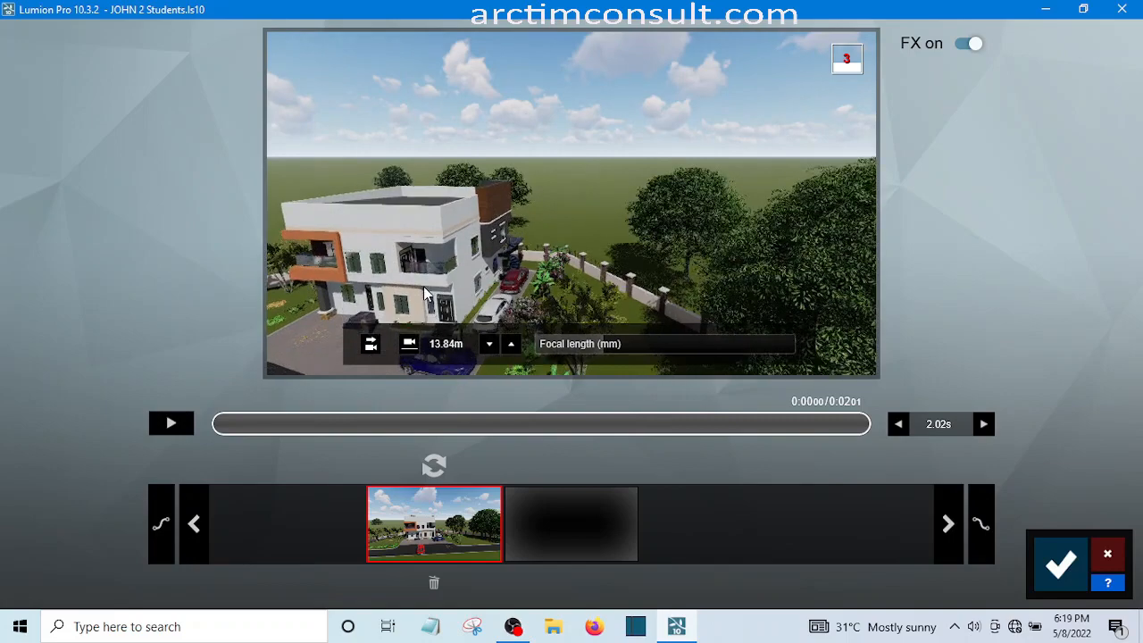
key(e)
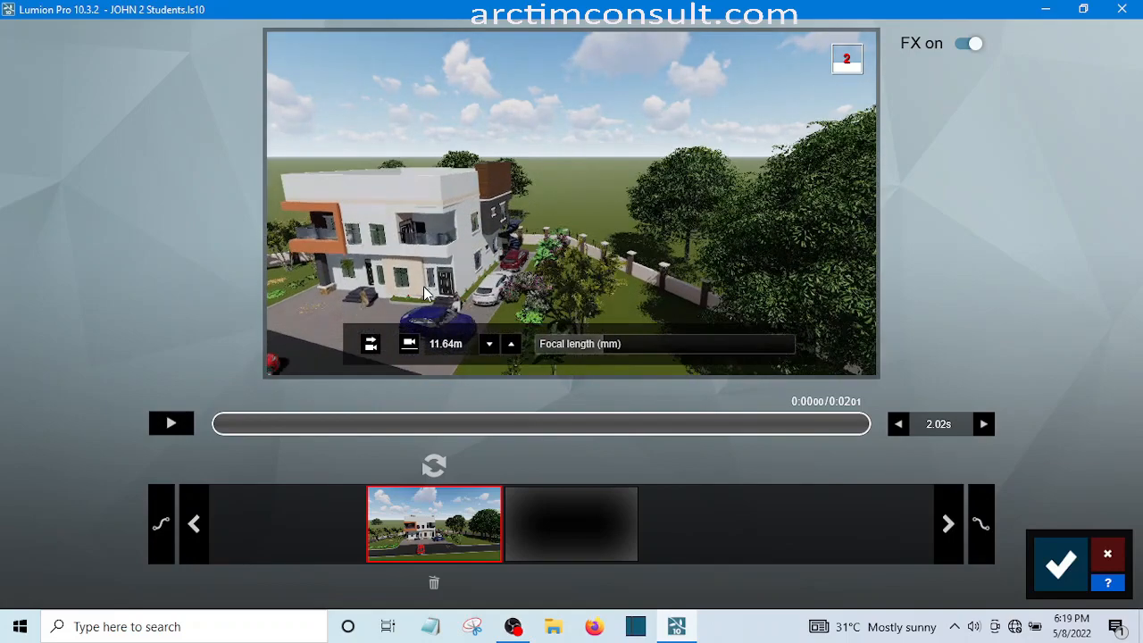
key(e)
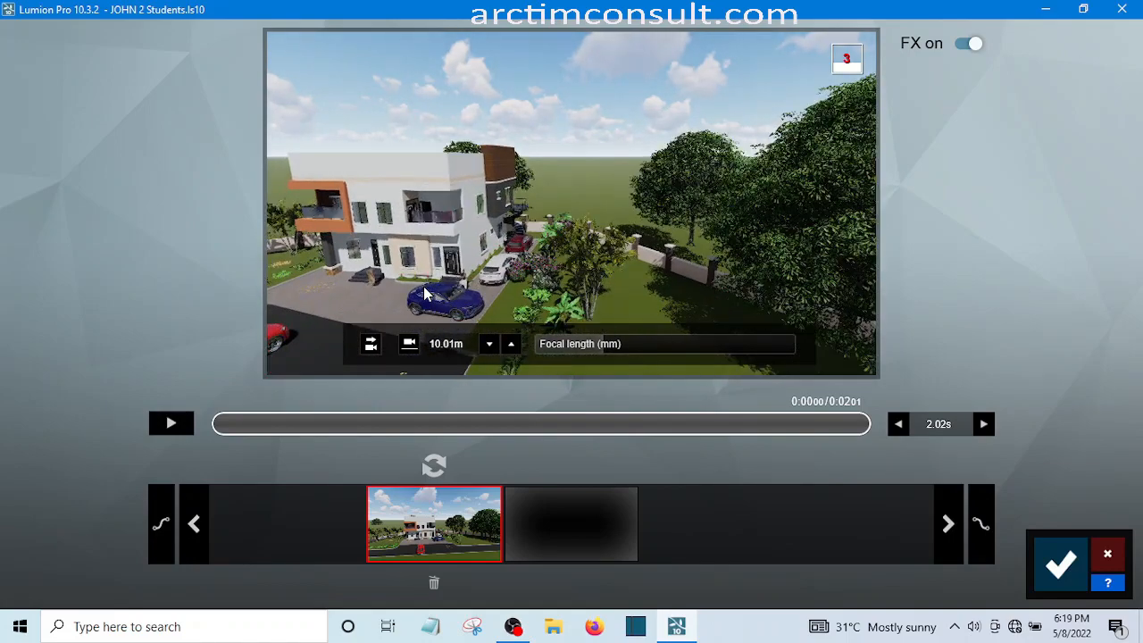
key(a)
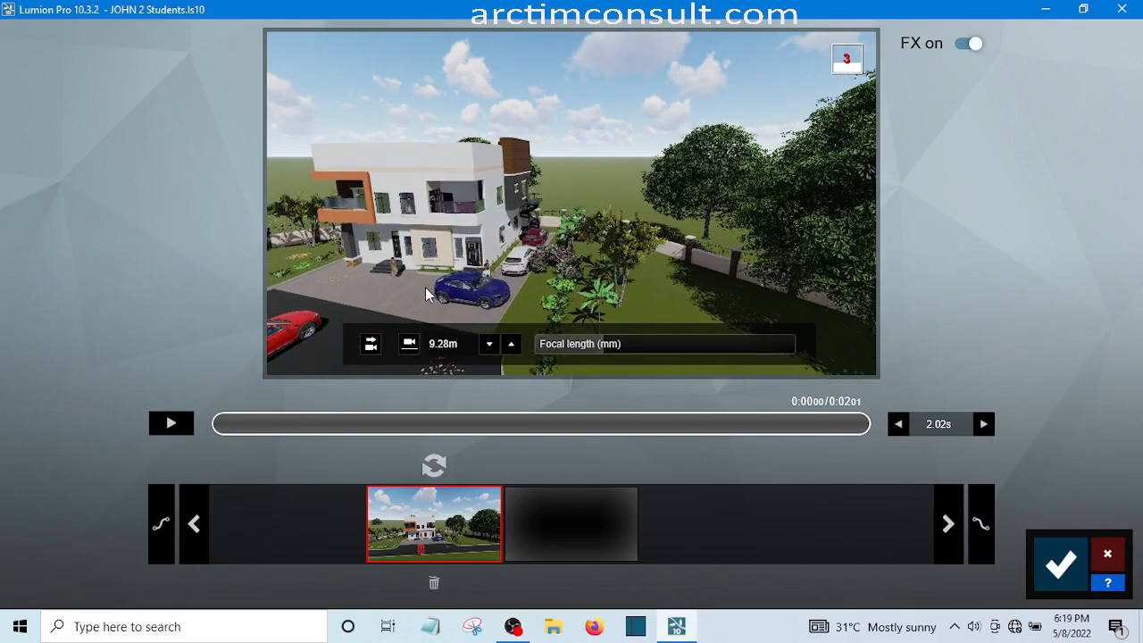
key(a)
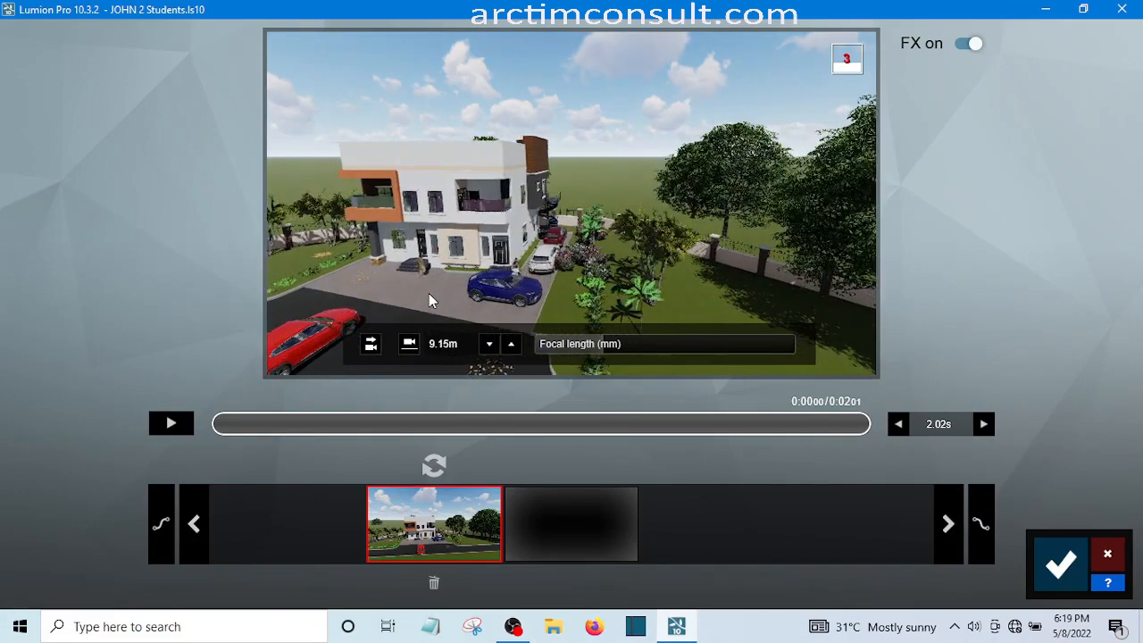
key(a)
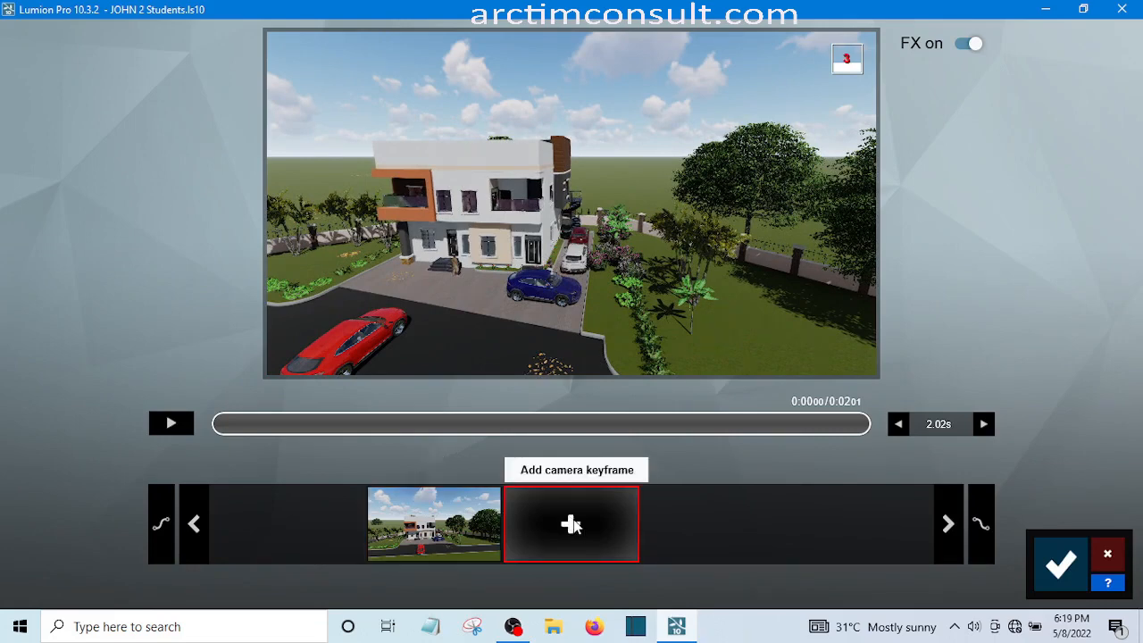
click(572, 525)
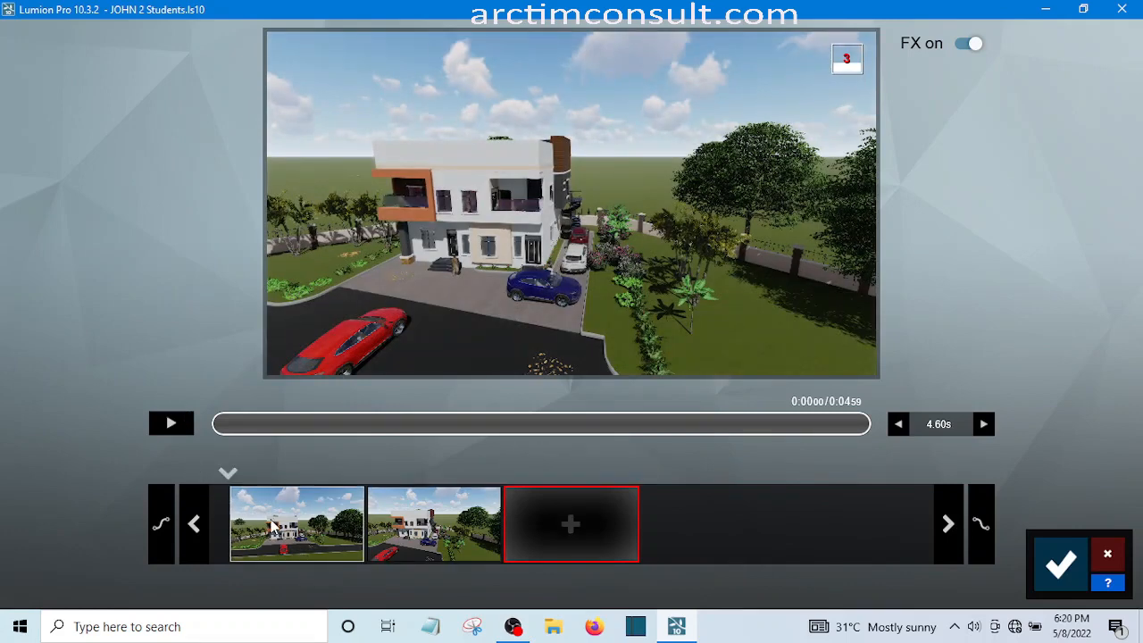
Preview the recorded camera path and save the clip to the movie
click(171, 425)
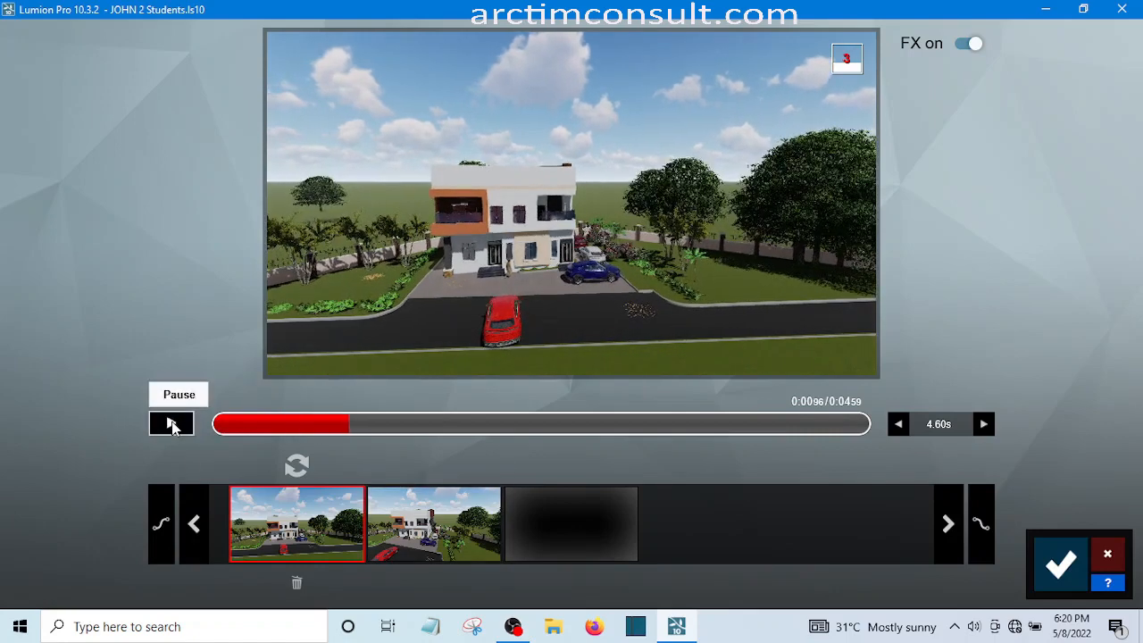
click(172, 425)
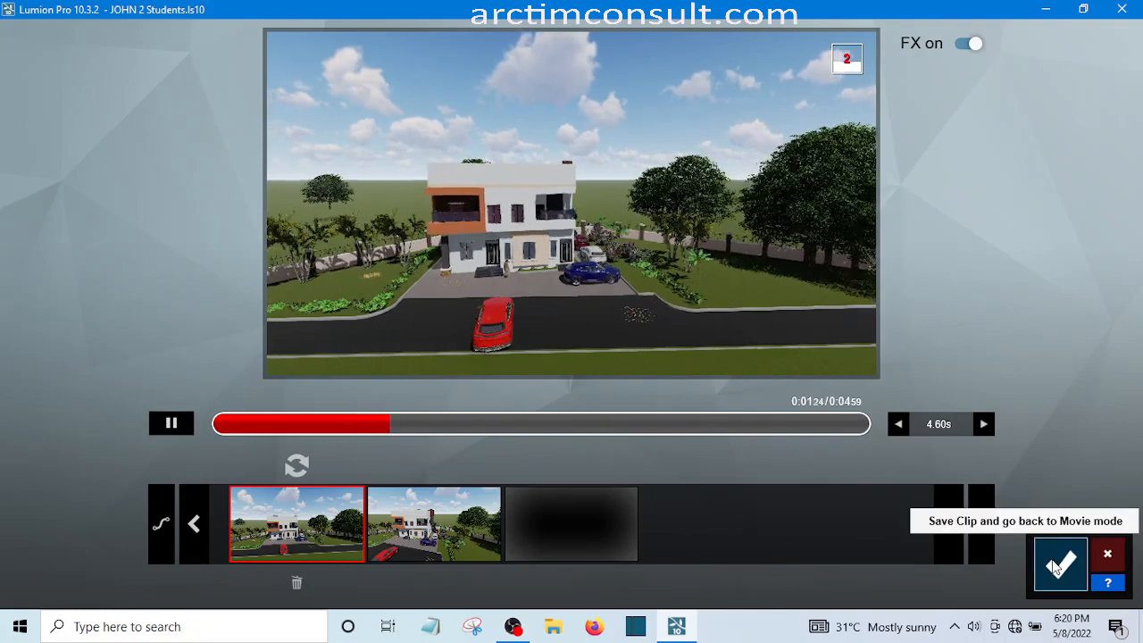
click(1059, 564)
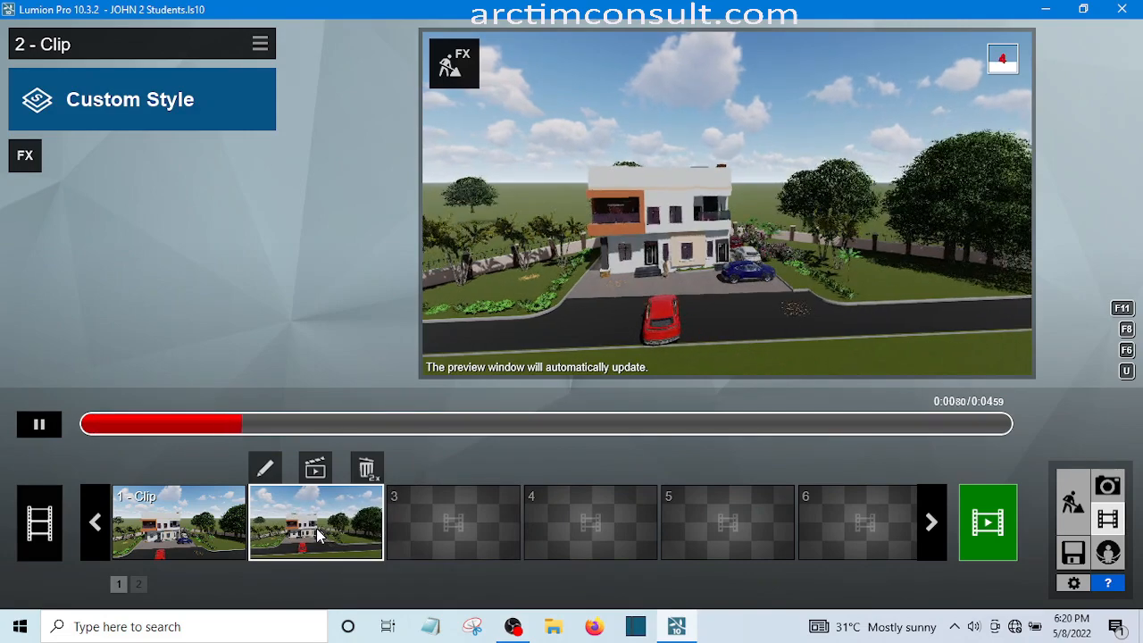
Pause playback of clip 2 and rewind it to the start
click(40, 426)
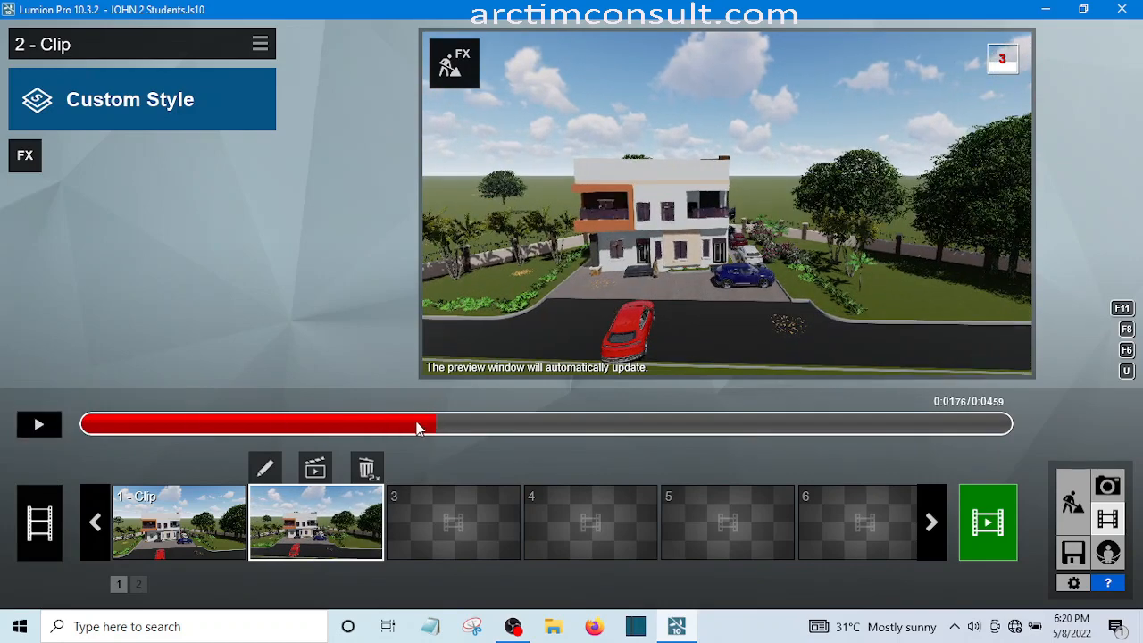
click(137, 423)
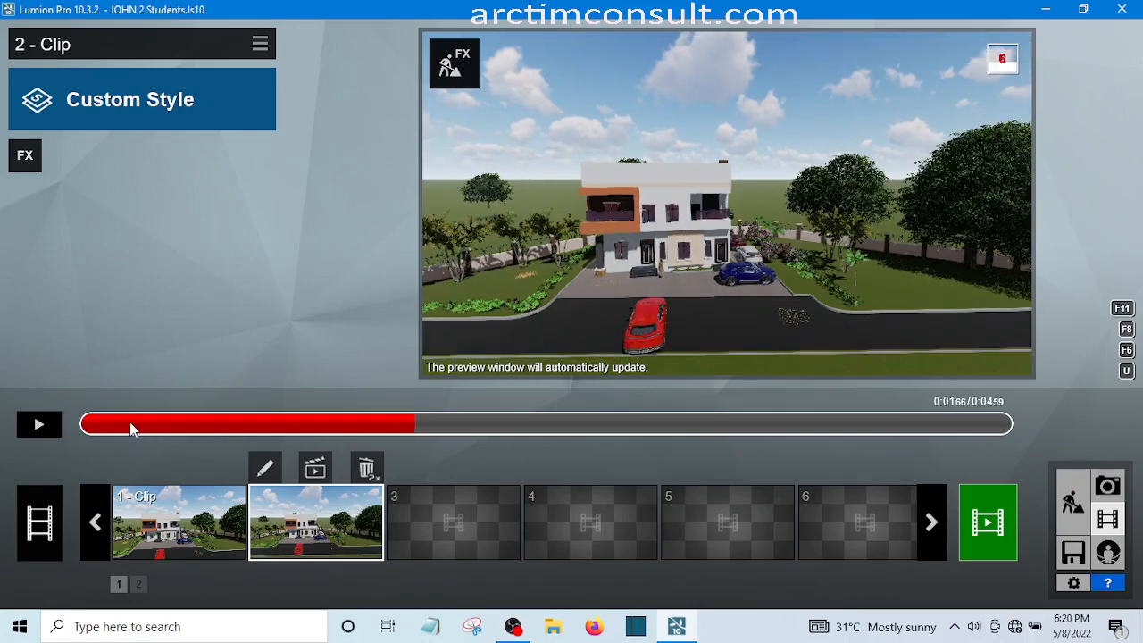
drag(56, 421, 41, 421)
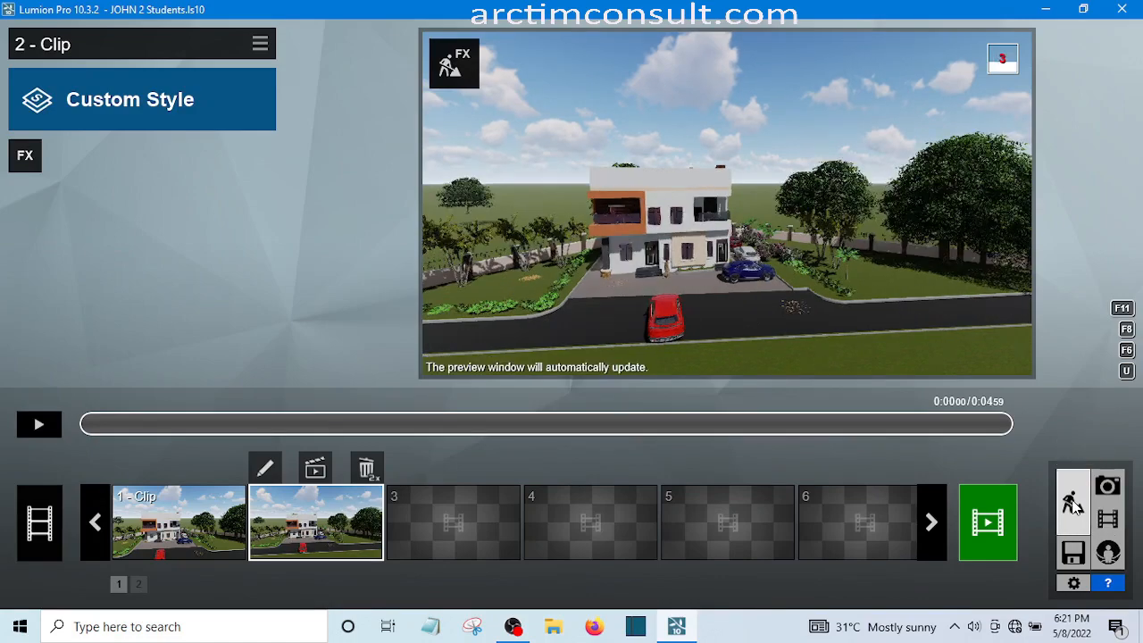
Switch to Build mode and make Transport the active object category
click(1075, 506)
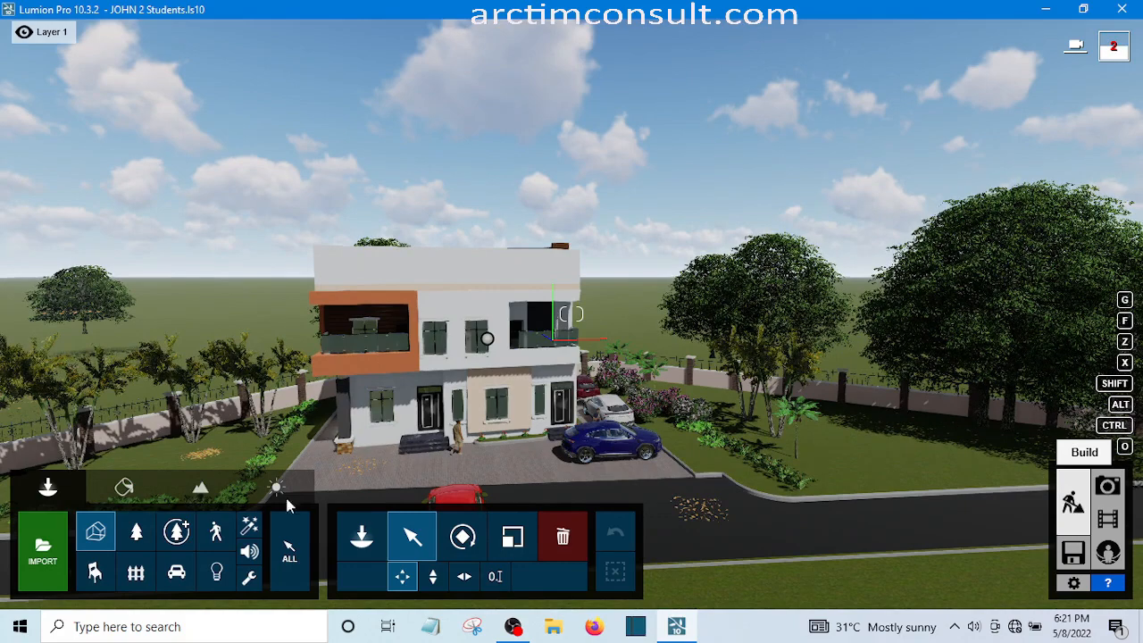
click(175, 574)
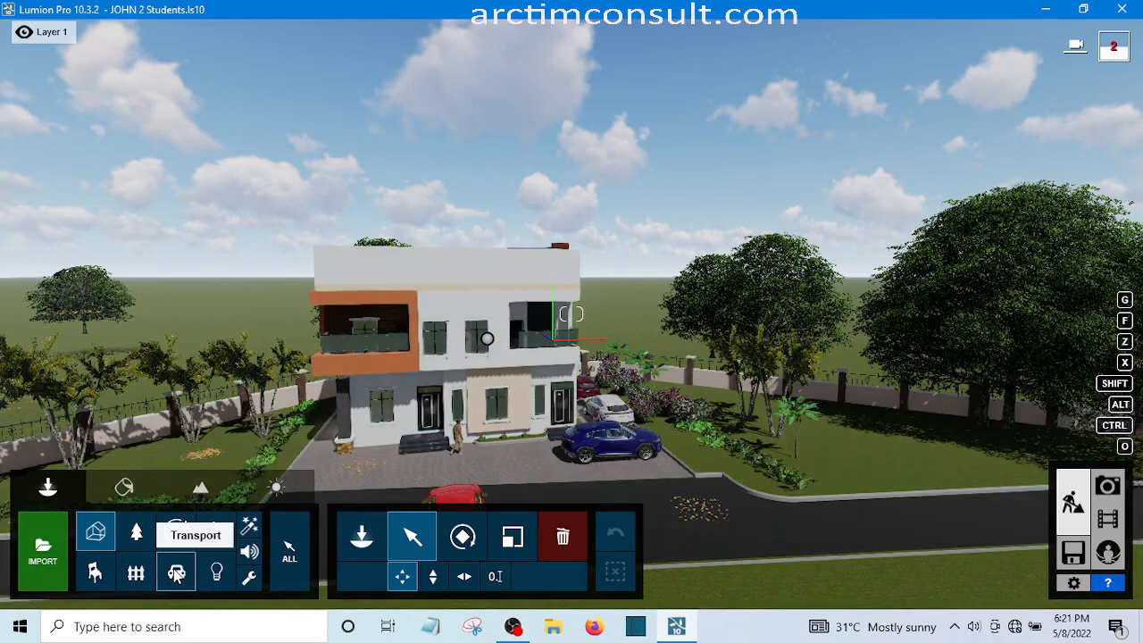
click(176, 575)
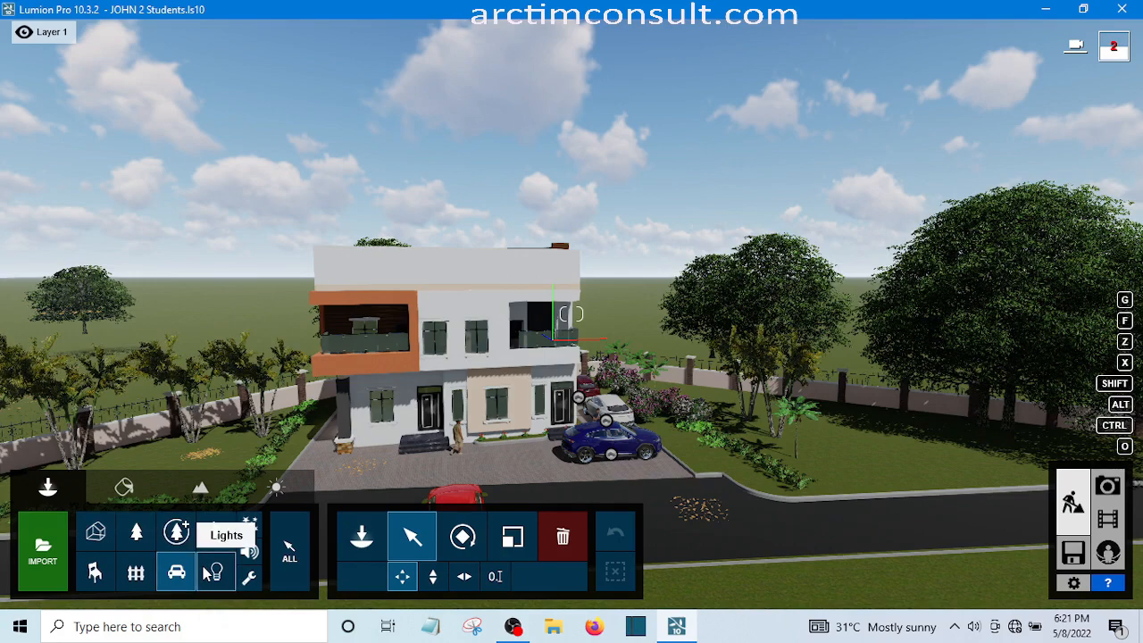
Examine the house and the red car on the road from a lower front-left viewpoint
key(e)
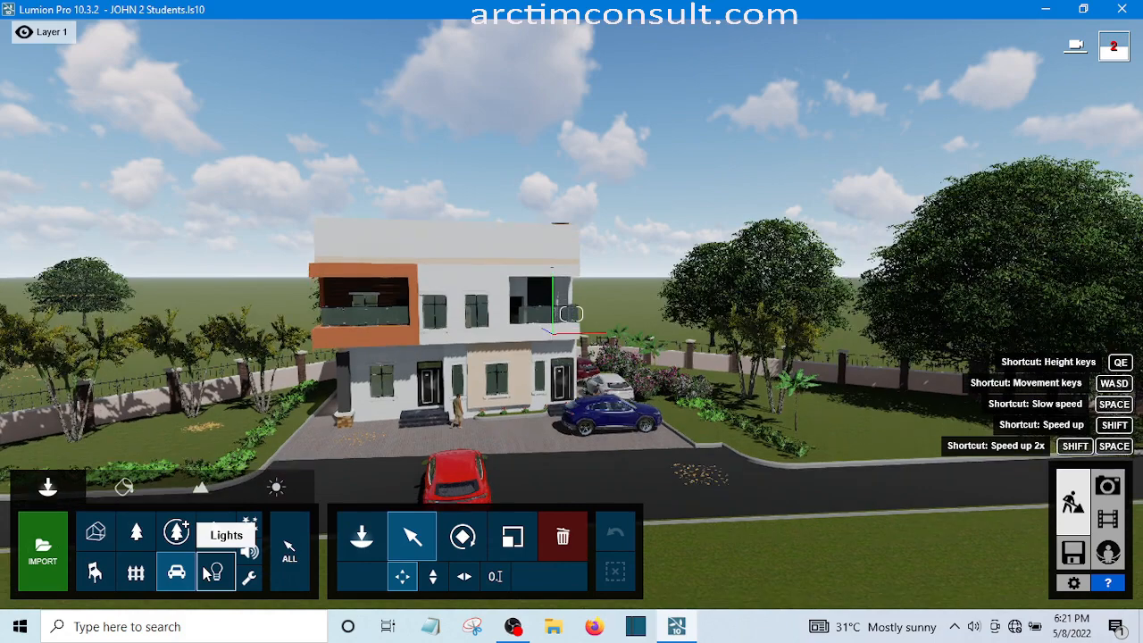
key(e)
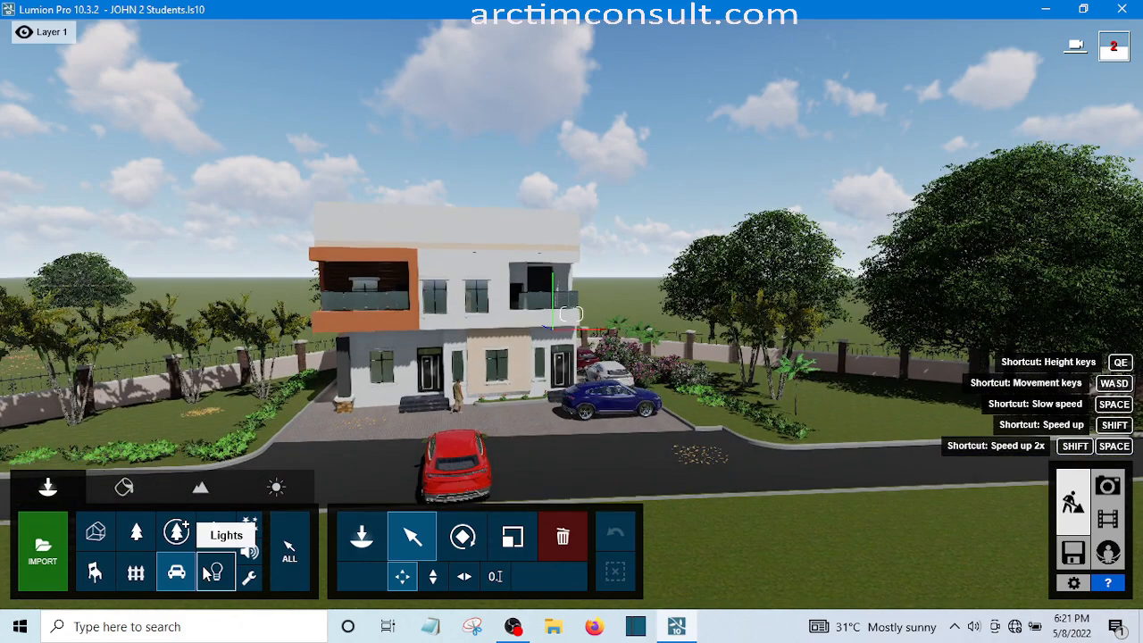
key(e)
key(a)
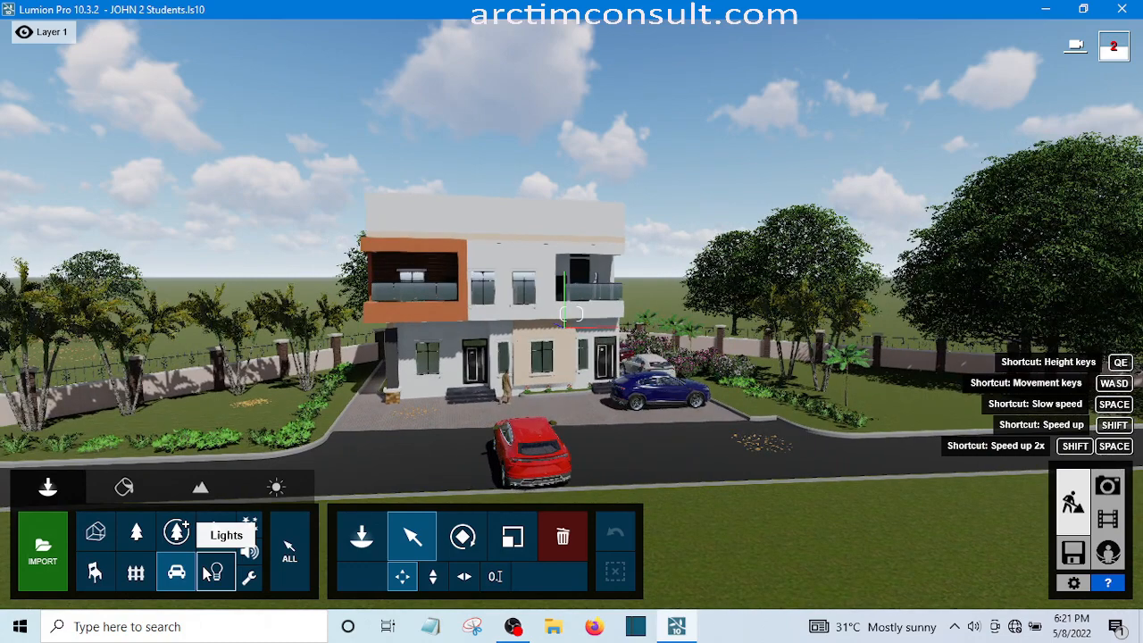
key(a)
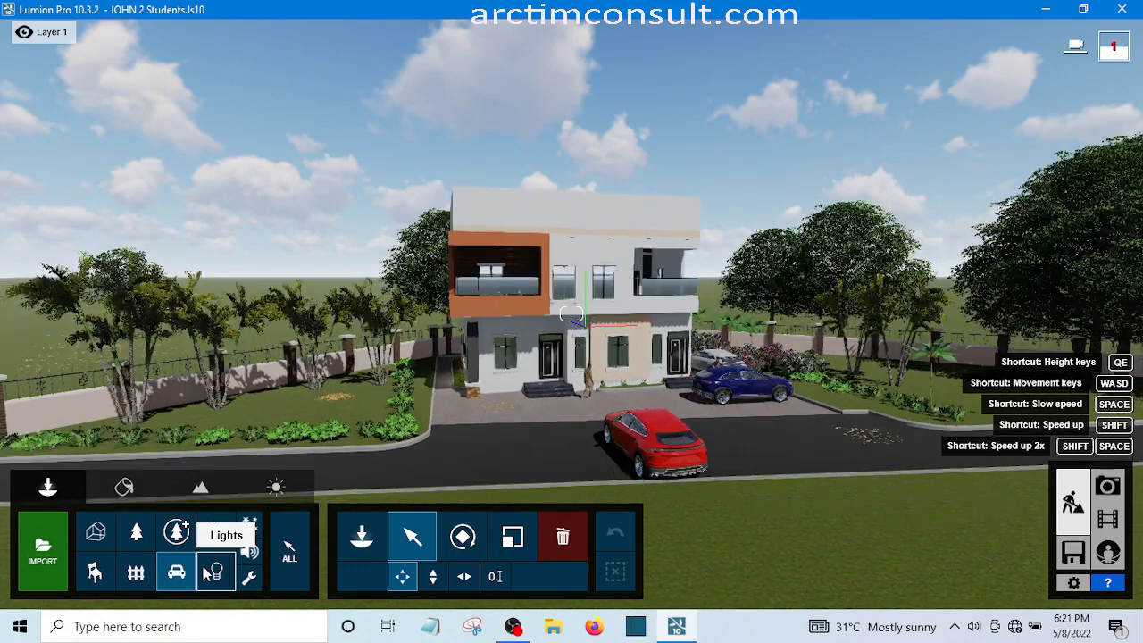
key(a)
key(e)
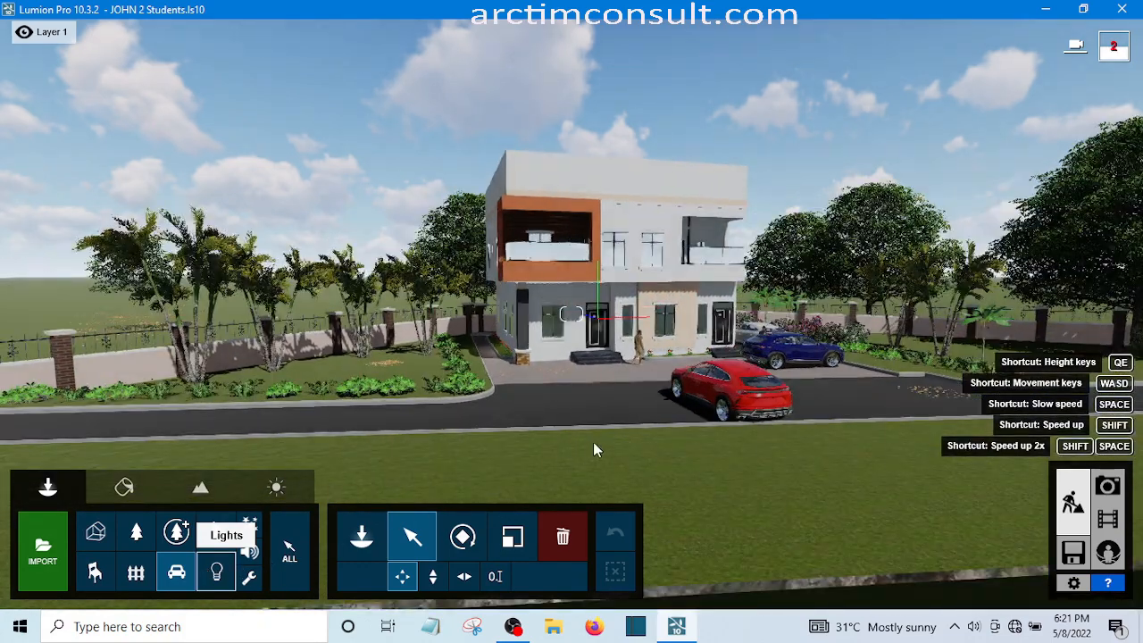
key(a)
key(e)
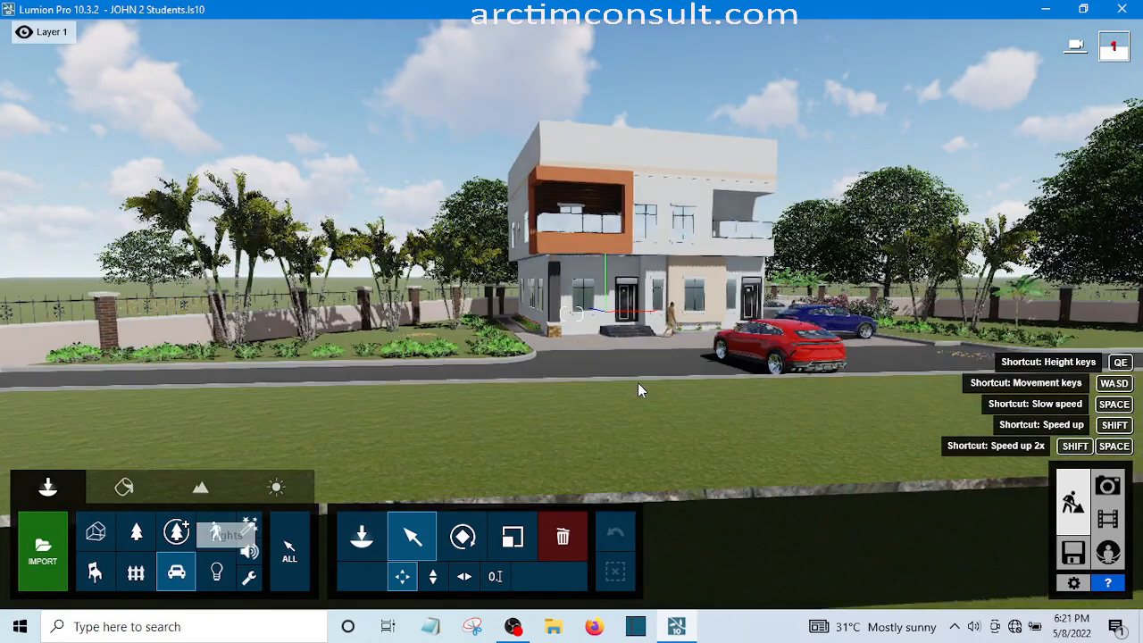
key(a)
key(e)
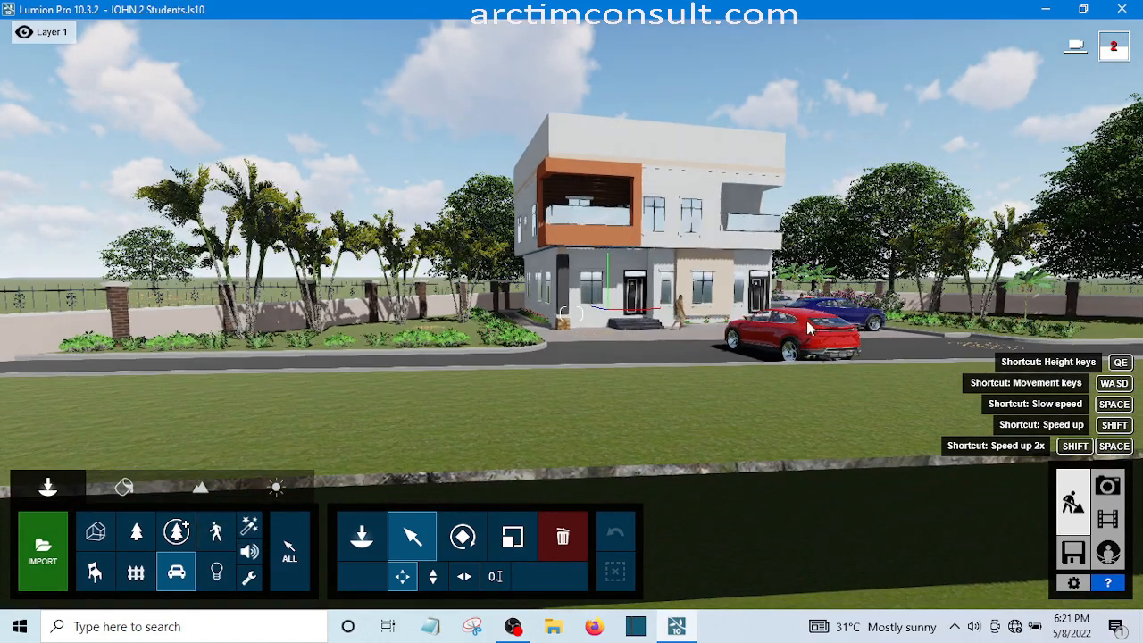
key(a)
key(e)
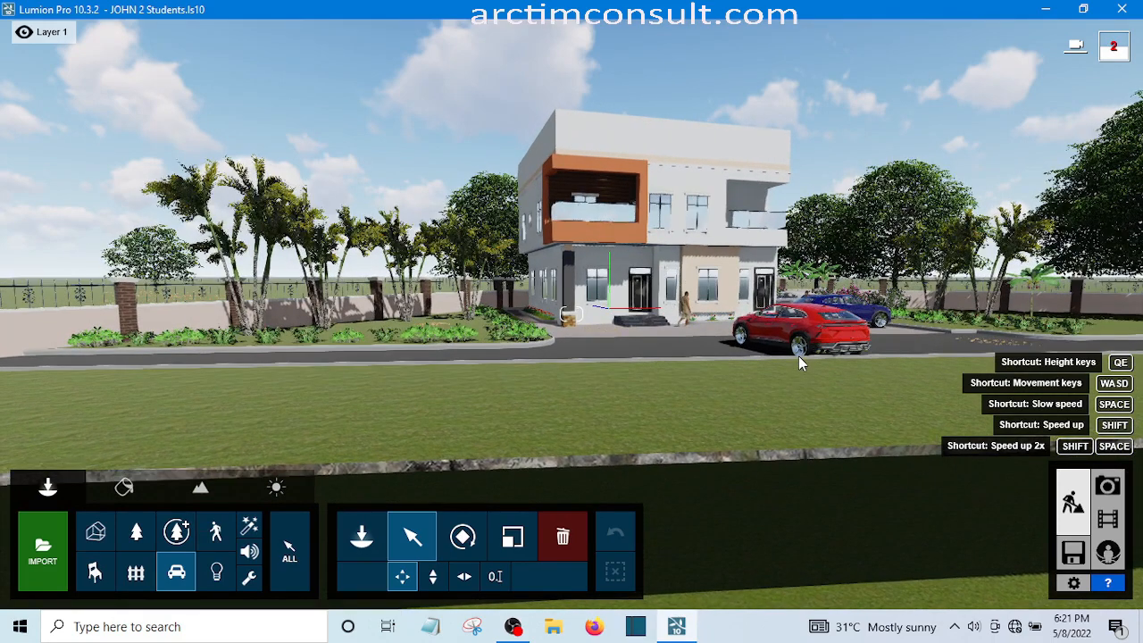
key(q)
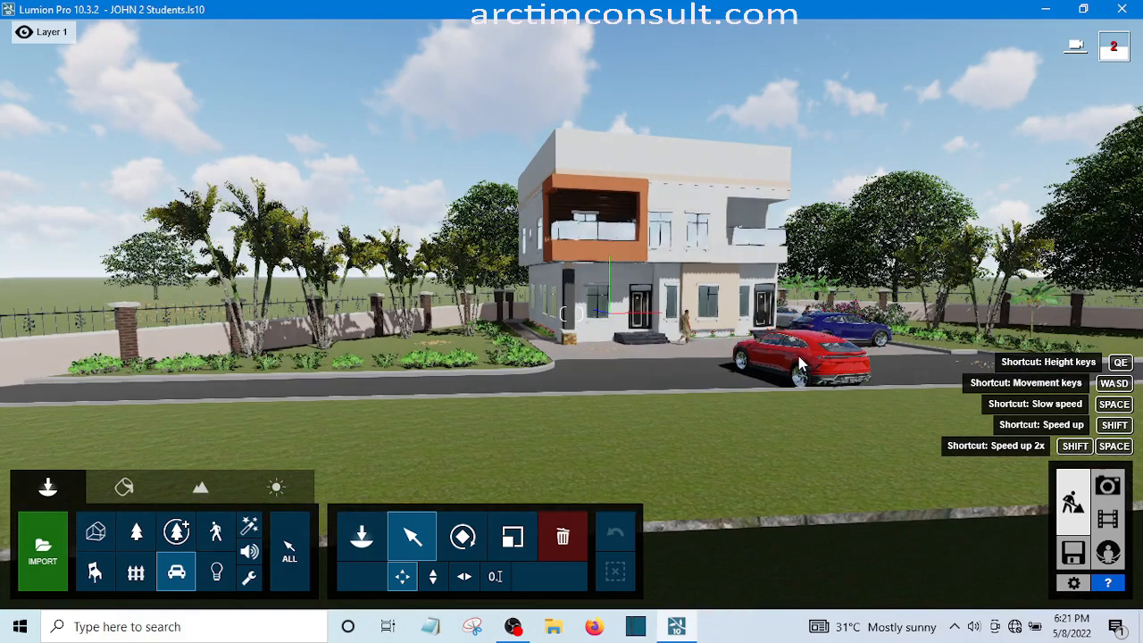
key(q)
Move the red SUV horizontally along the road to the stretch beside the fence, well left of the house
key(q)
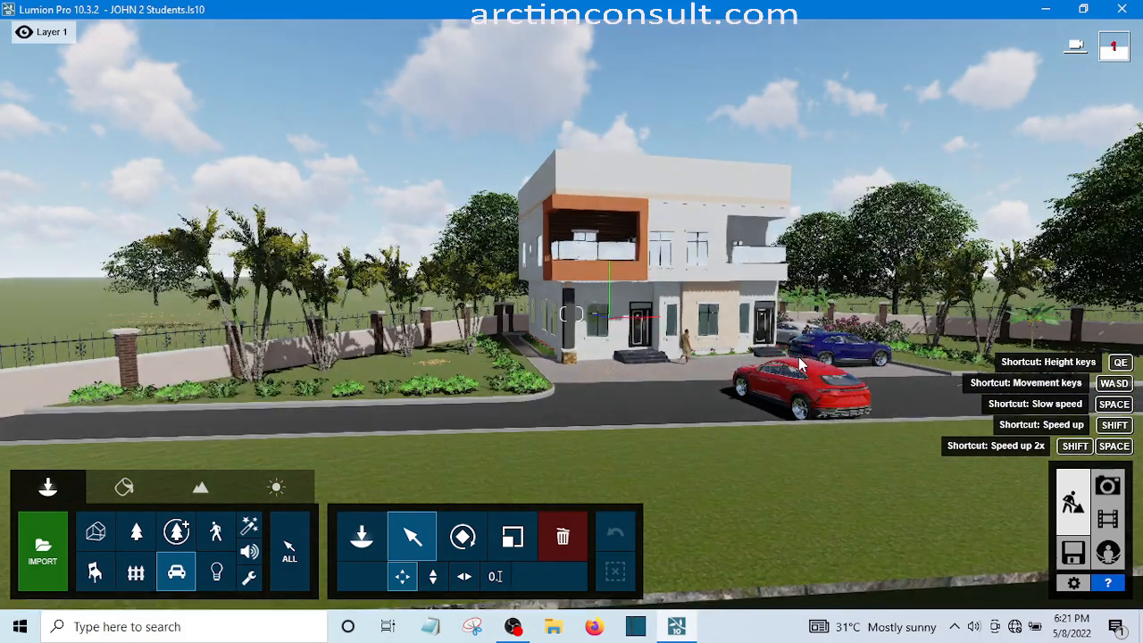
key(q)
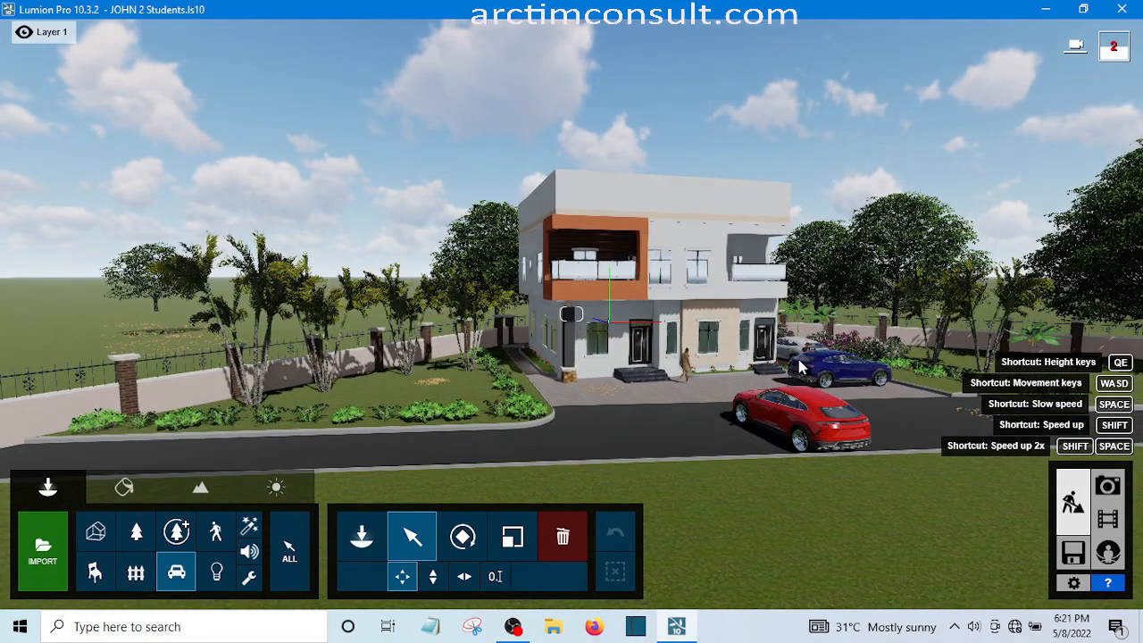
key(q)
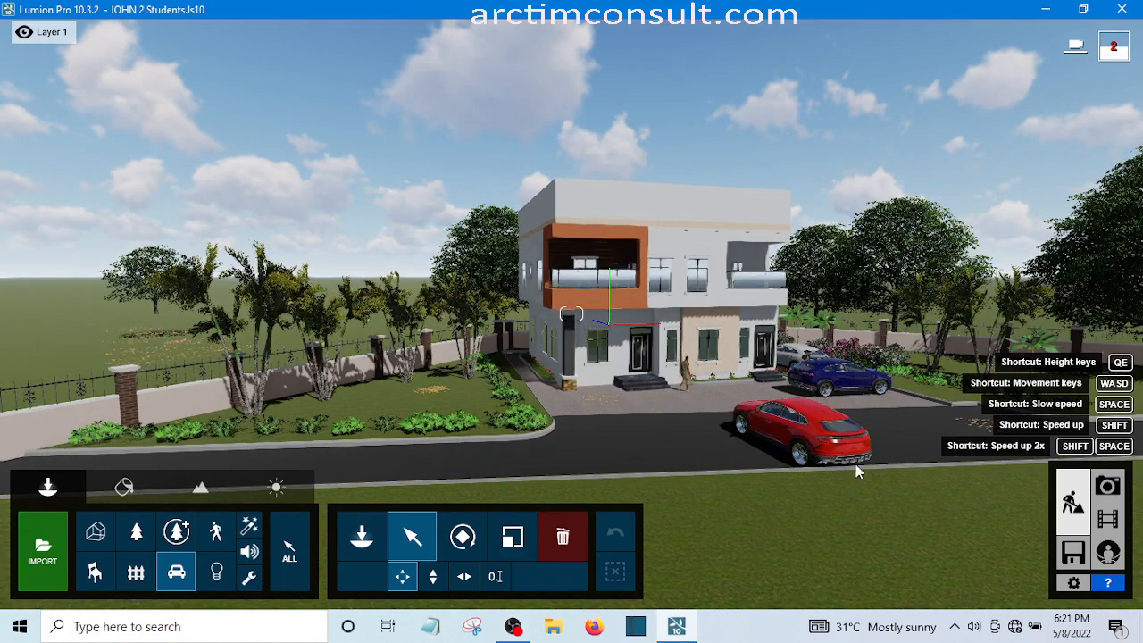
click(853, 375)
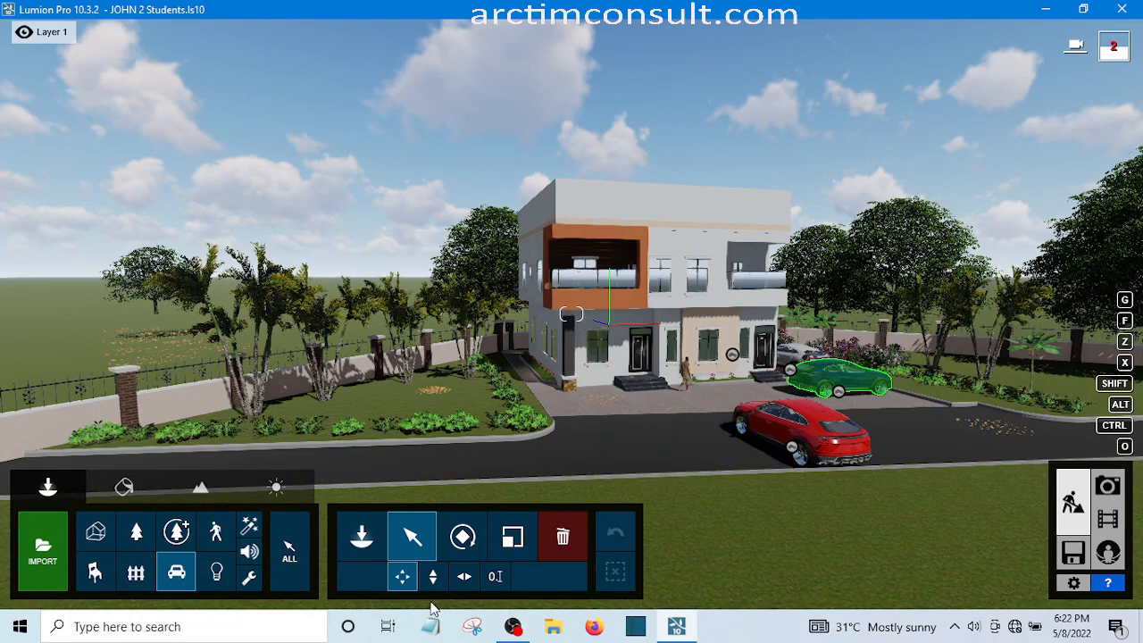
click(465, 576)
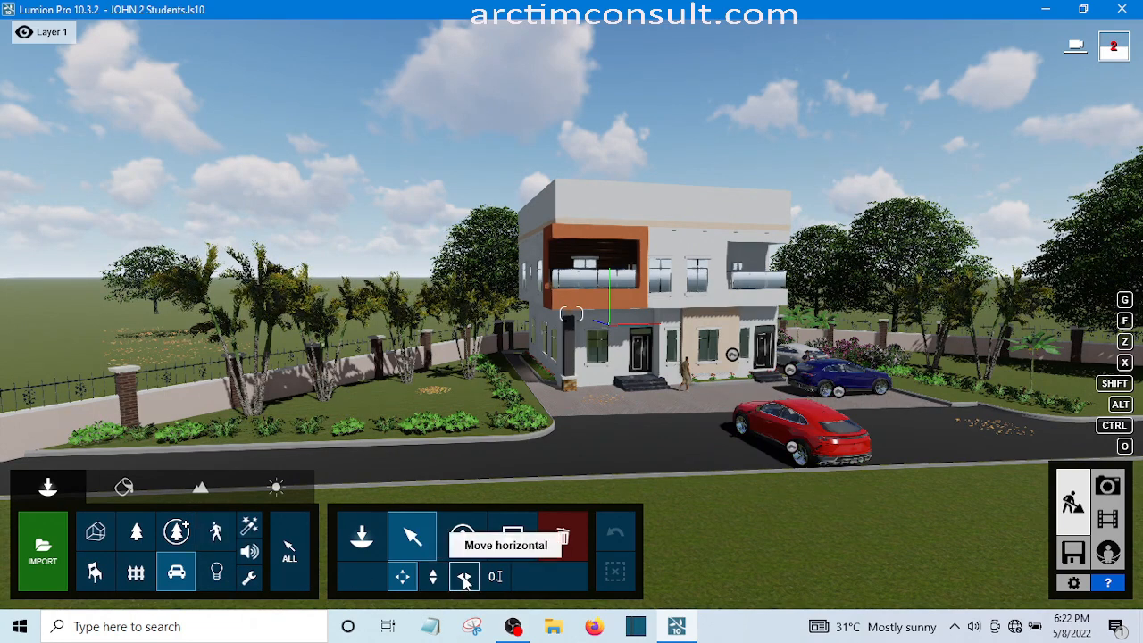
click(464, 577)
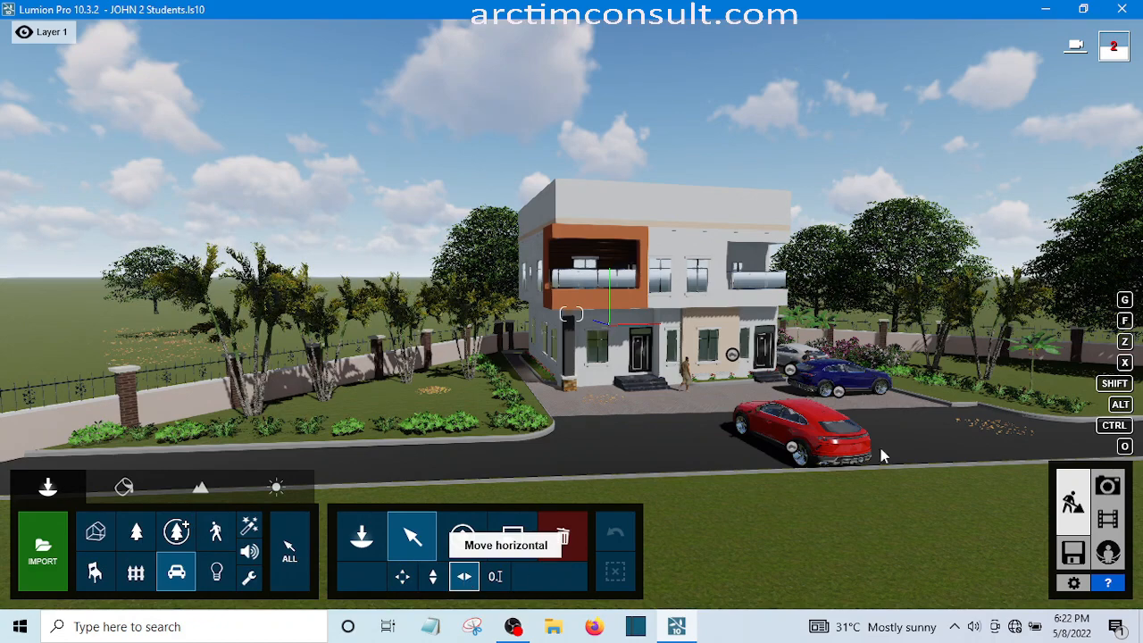
click(762, 453)
drag(55, 454, 30, 465)
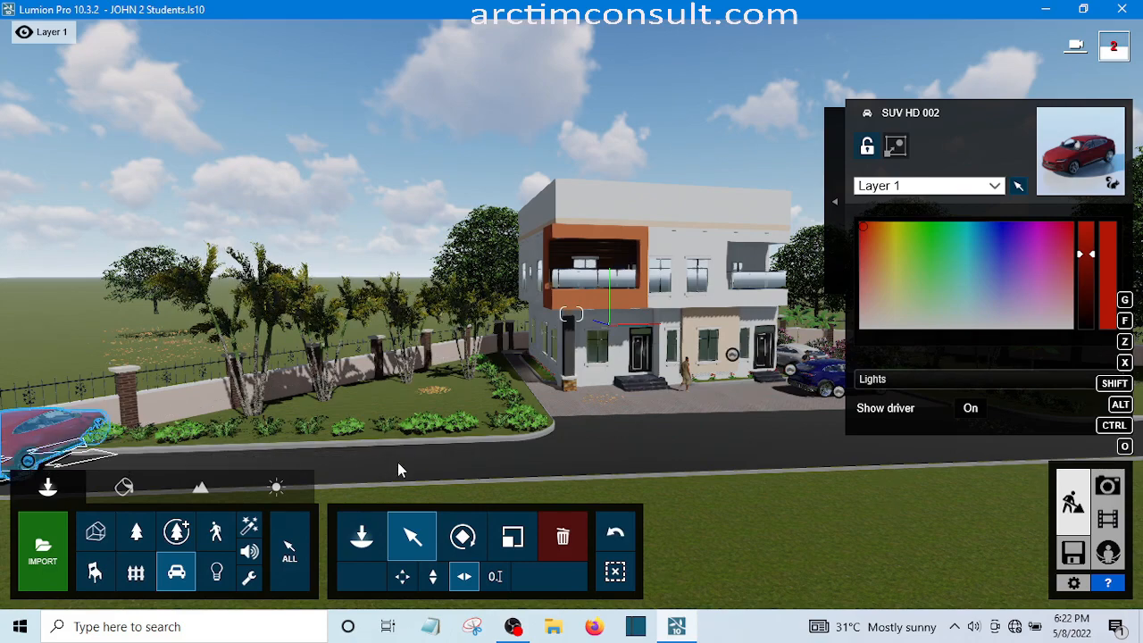
Rotate the red SUV beside the fence so its front points along the road toward the house driveway
key(a)
key(a)
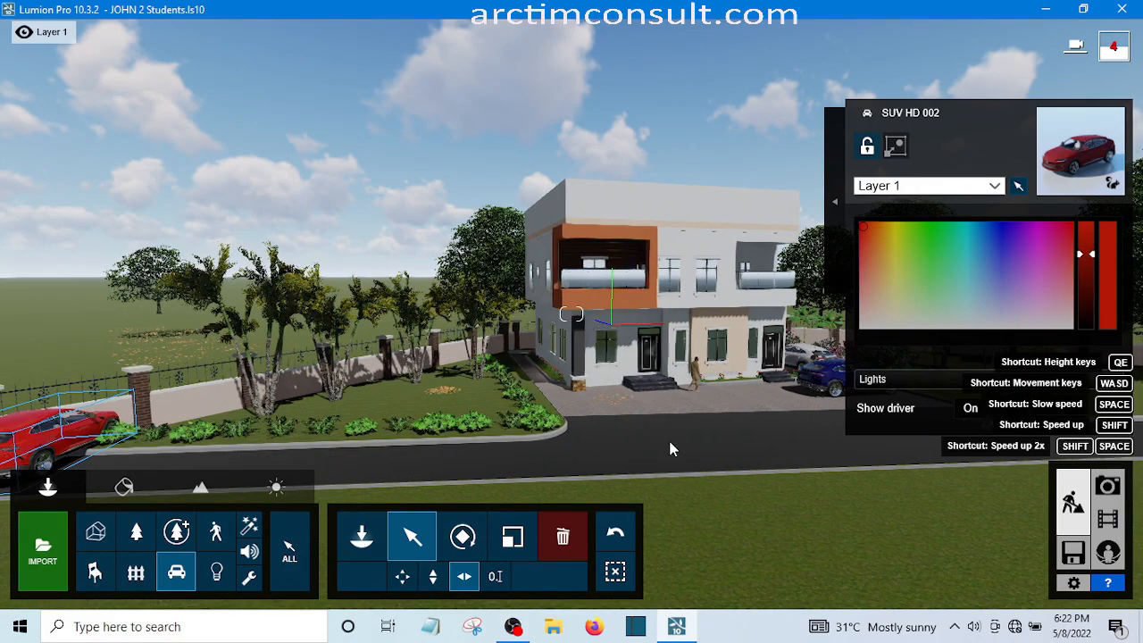
key(a)
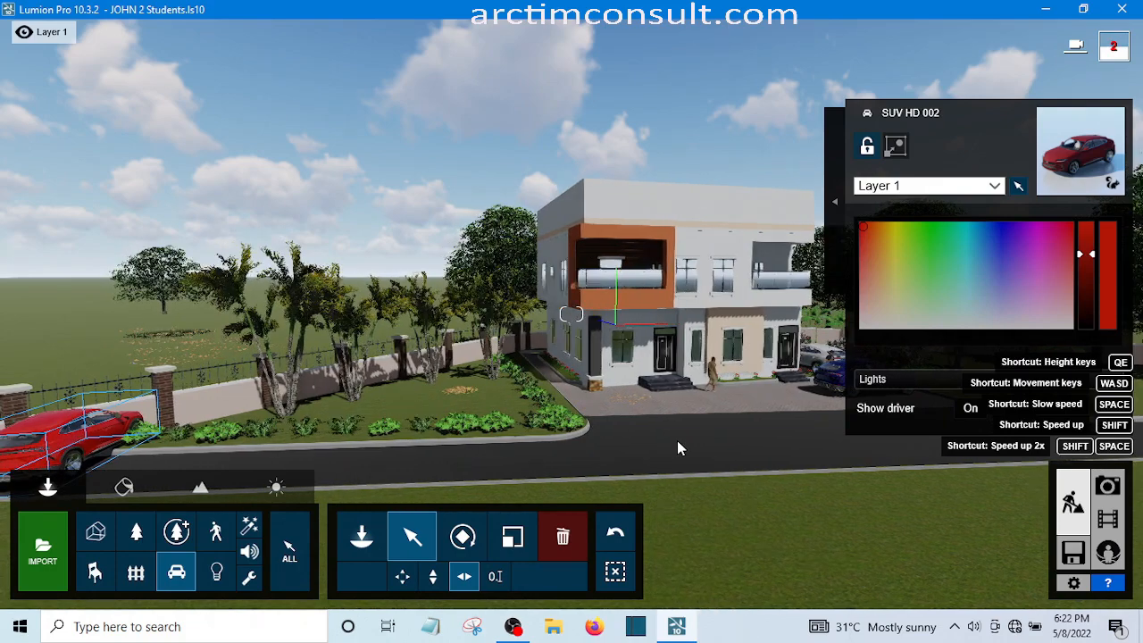
key(a)
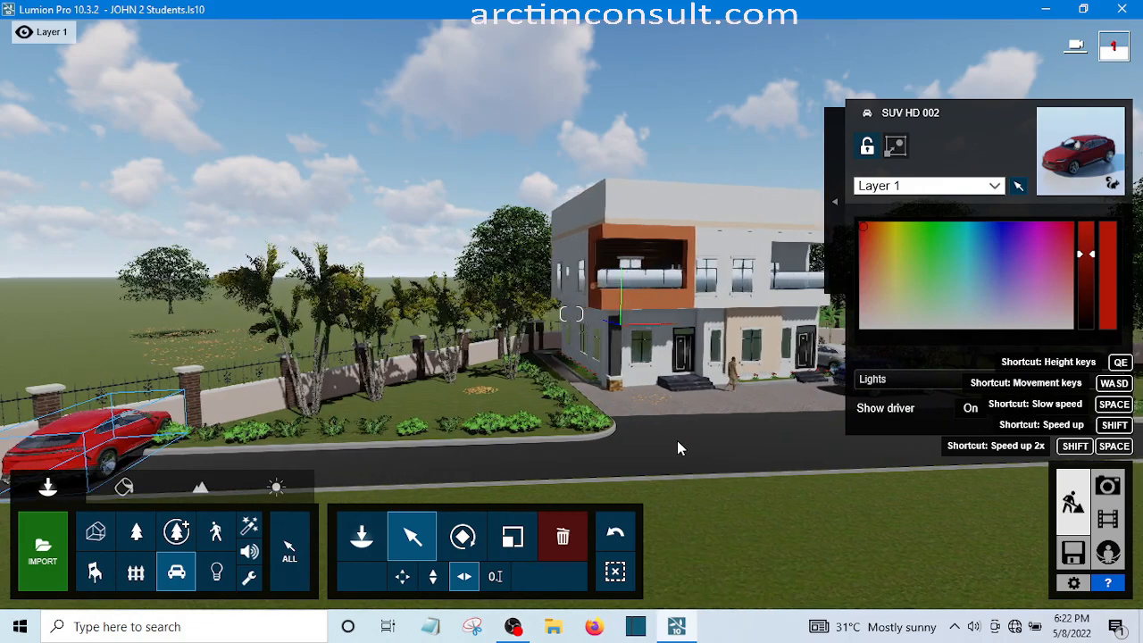
key(a)
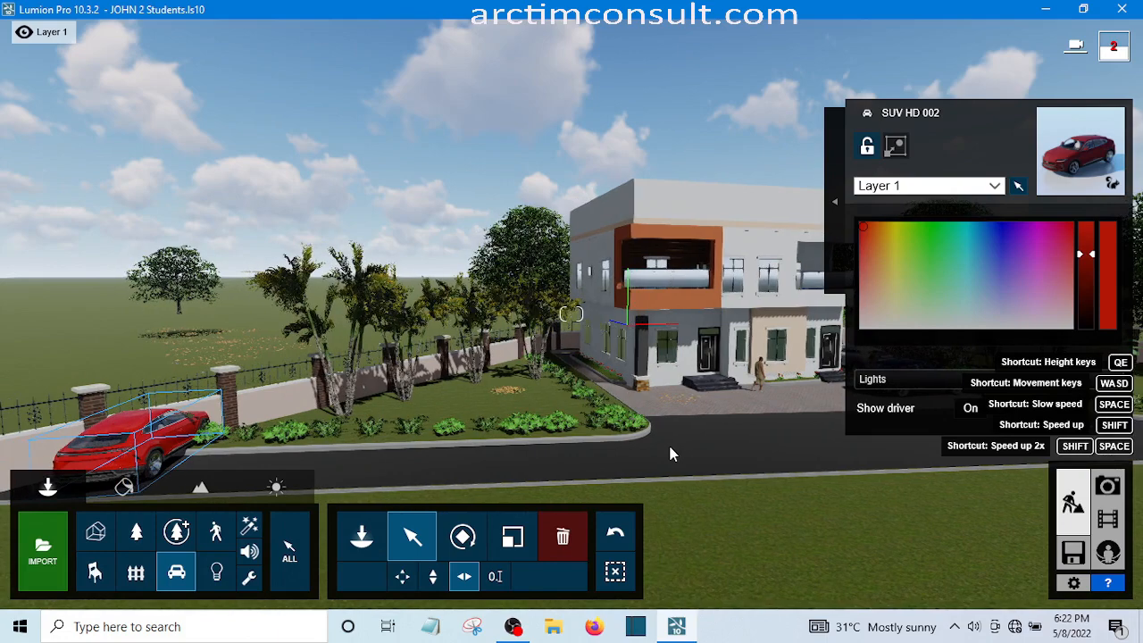
key(a)
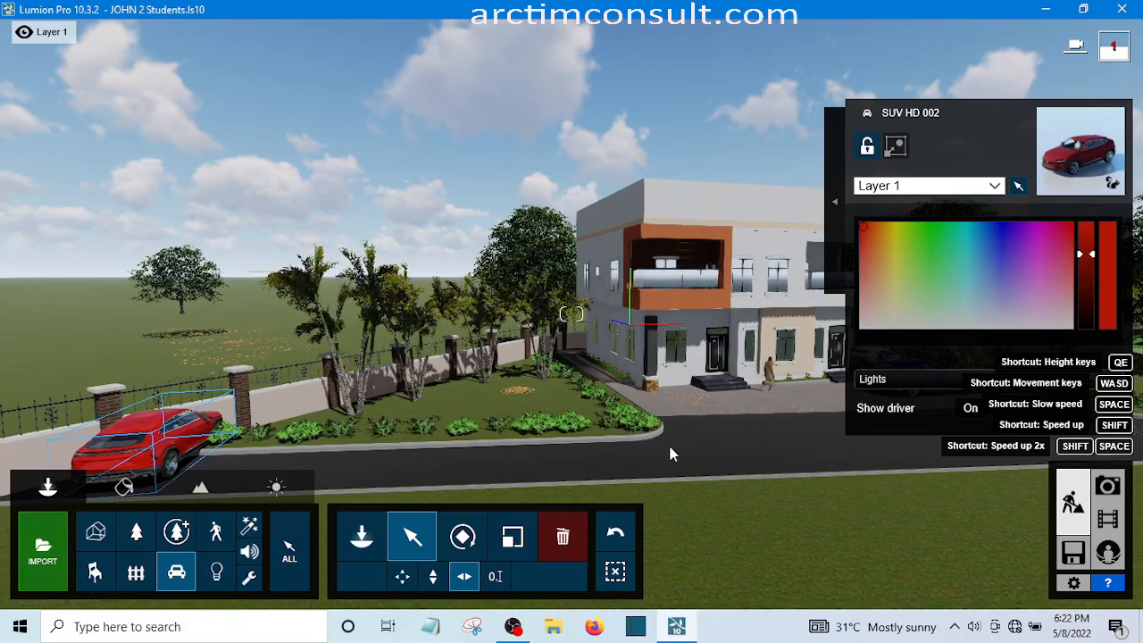
key(a)
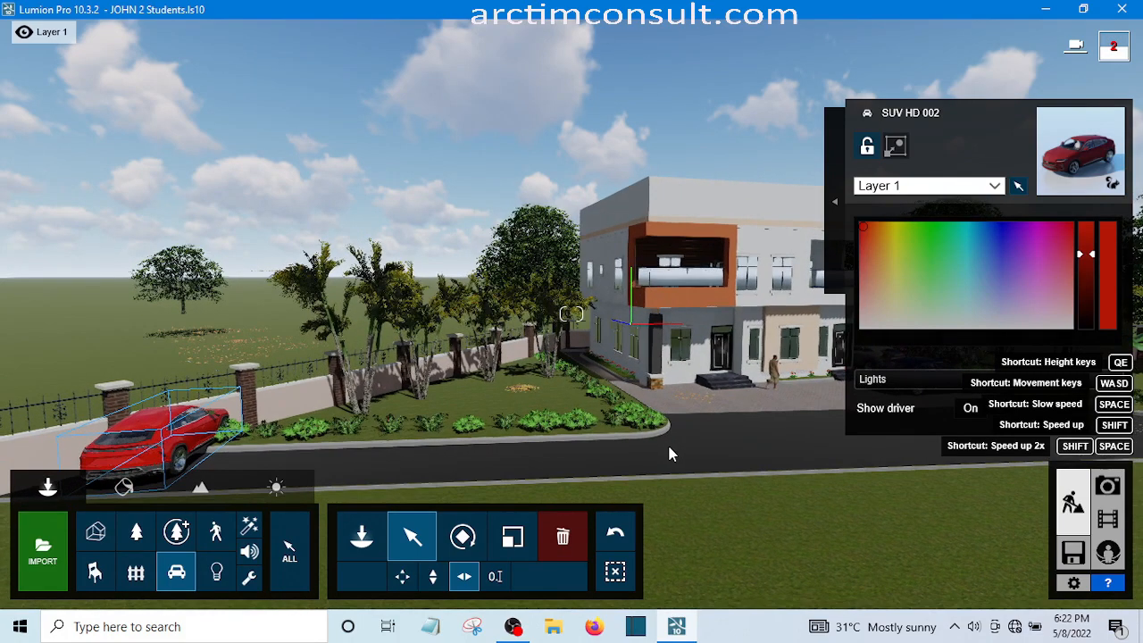
key(q)
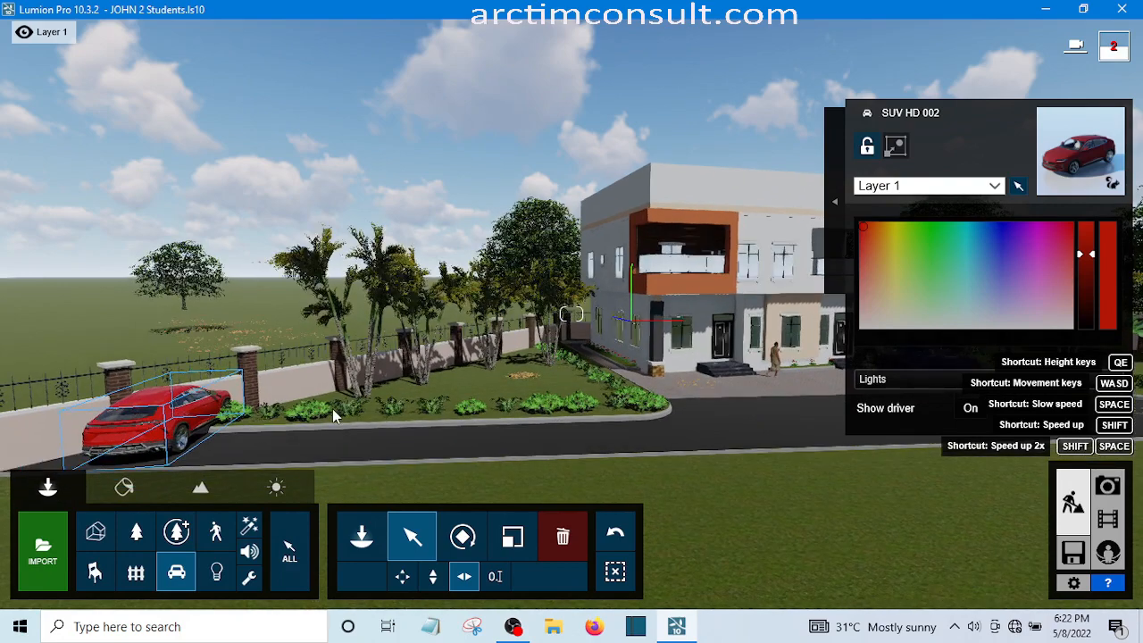
key(q)
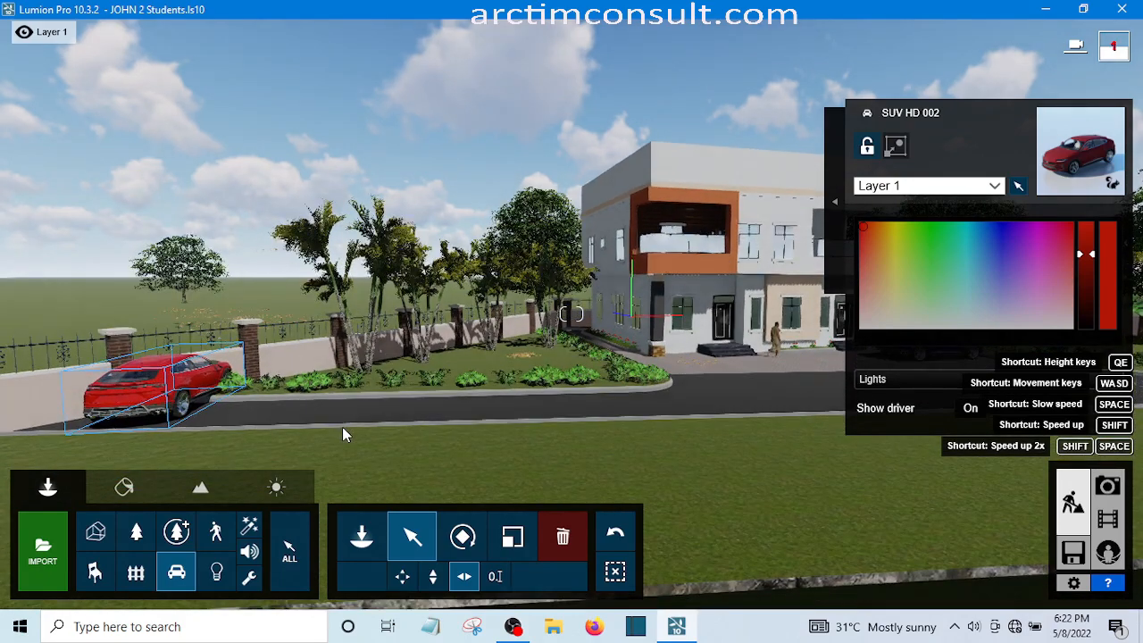
key(q)
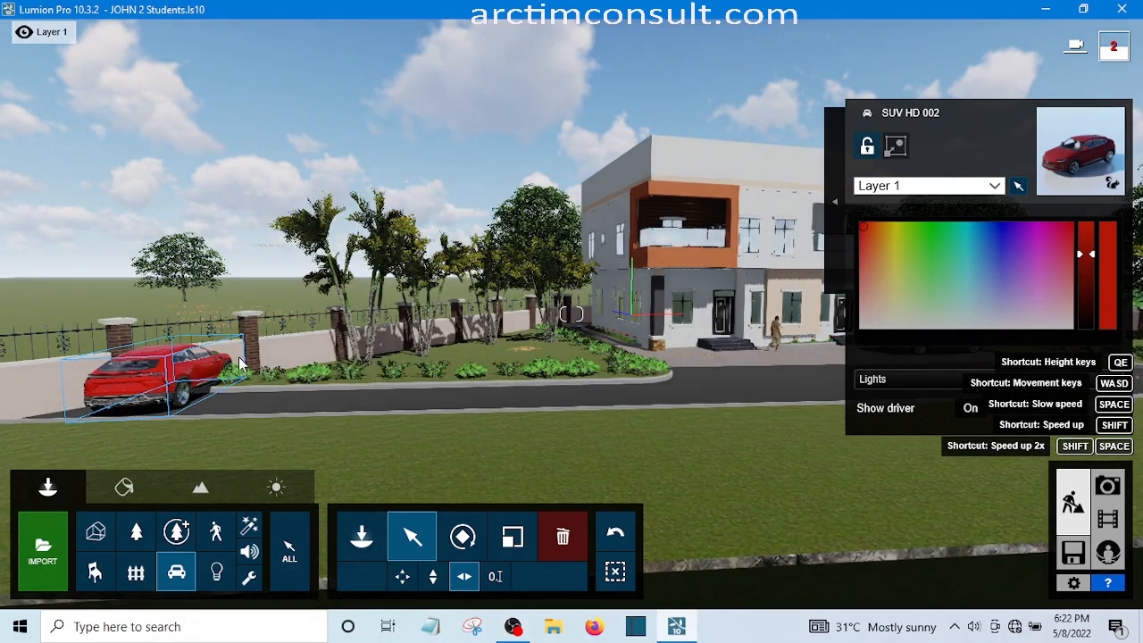
click(463, 576)
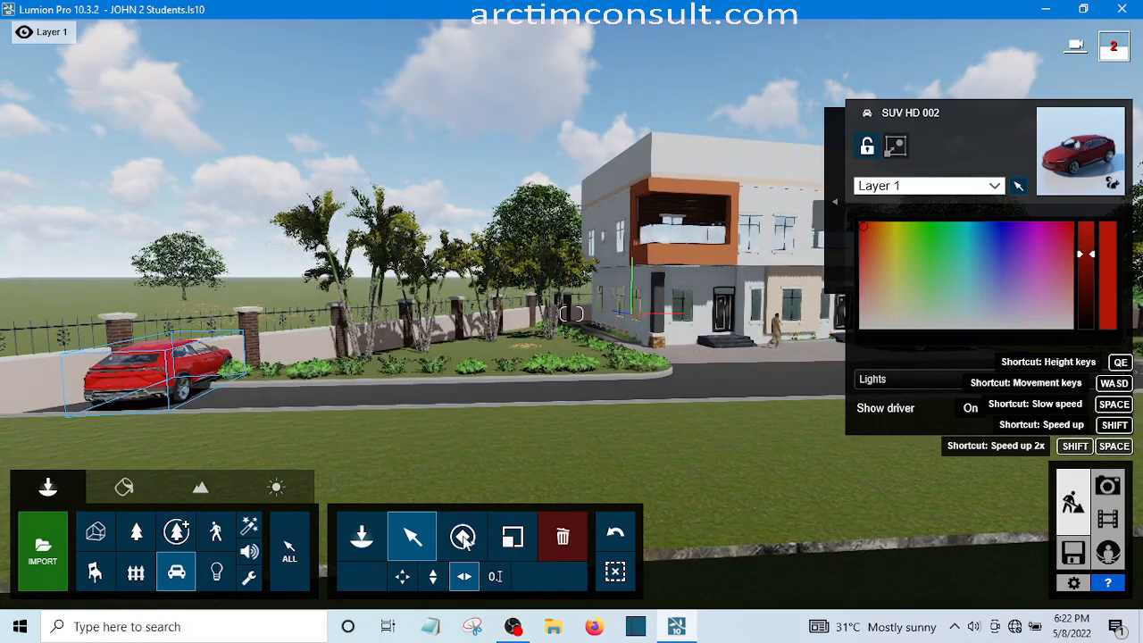
click(462, 537)
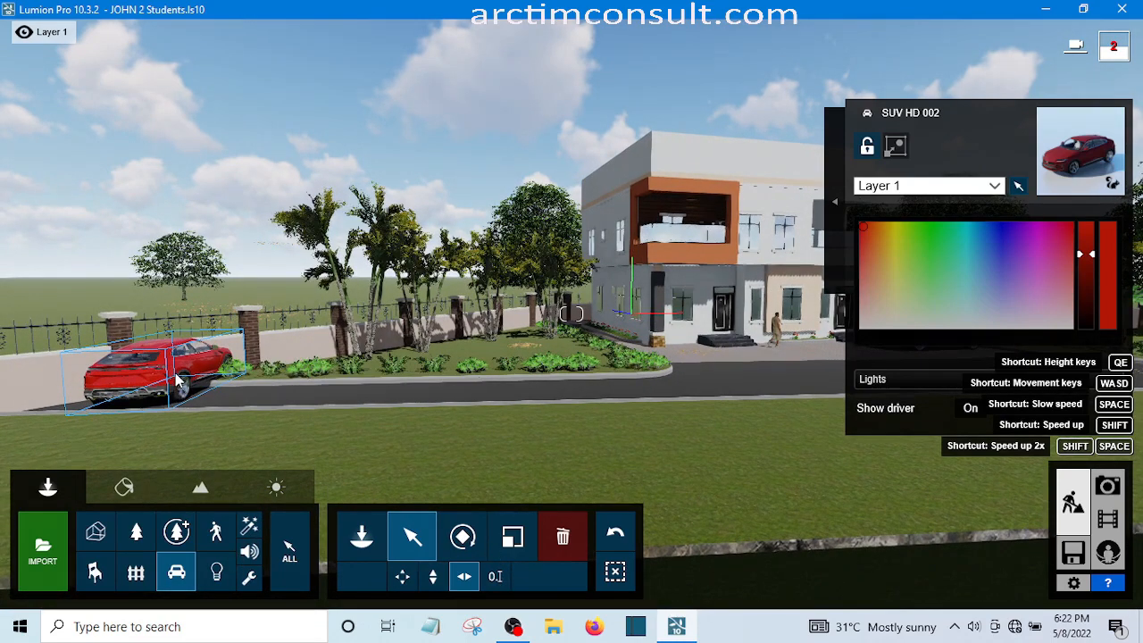
click(181, 382)
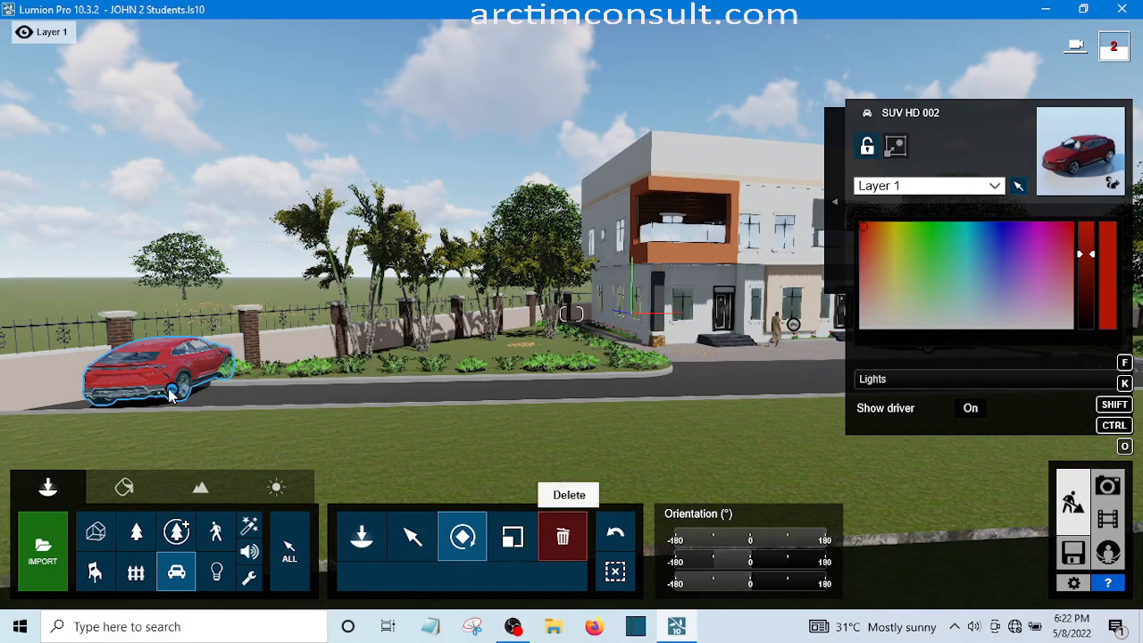
click(173, 394)
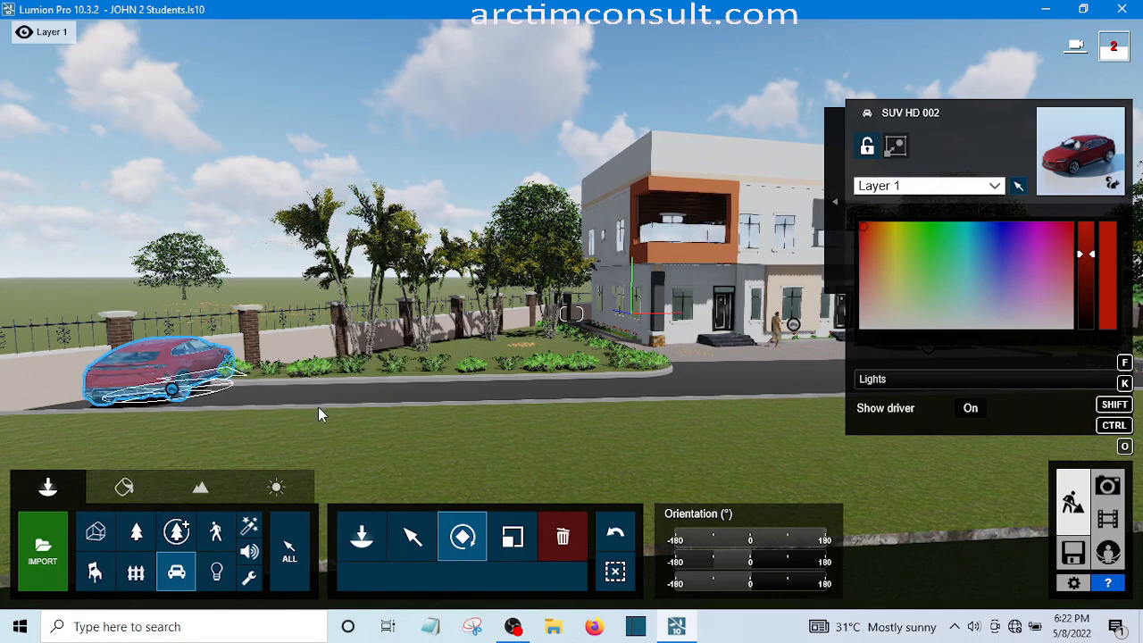
click(343, 451)
drag(344, 448, 463, 430)
drag(514, 404, 546, 385)
drag(560, 379, 570, 366)
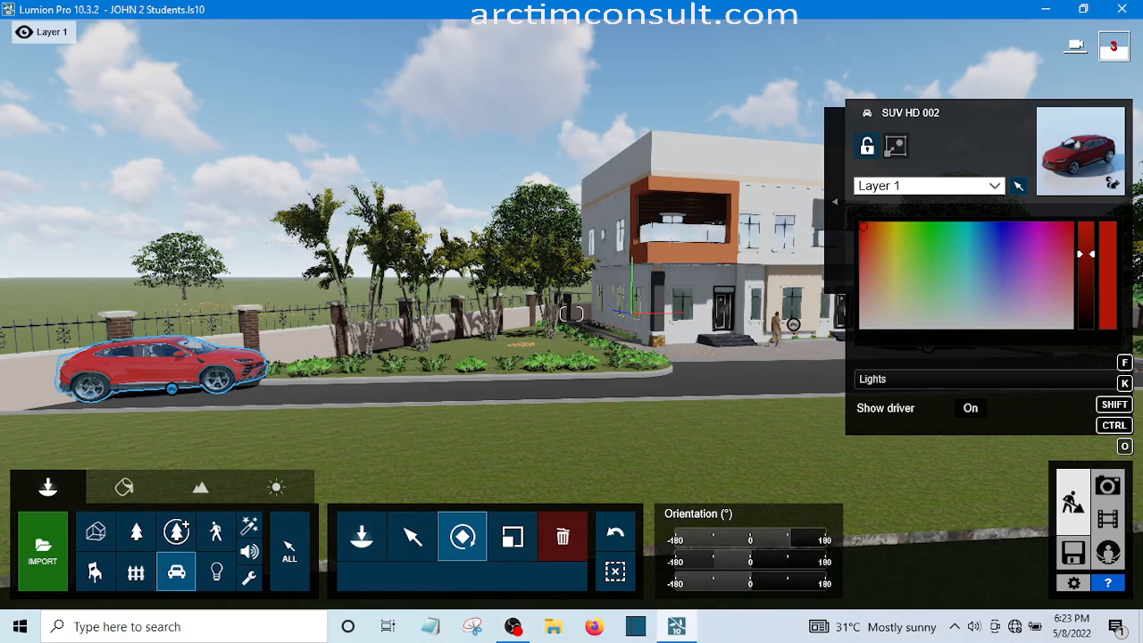
Fine-tune the red SUV's heading so it lines up with the direction of the road
key(o)
right_drag(572, 322, 517, 308)
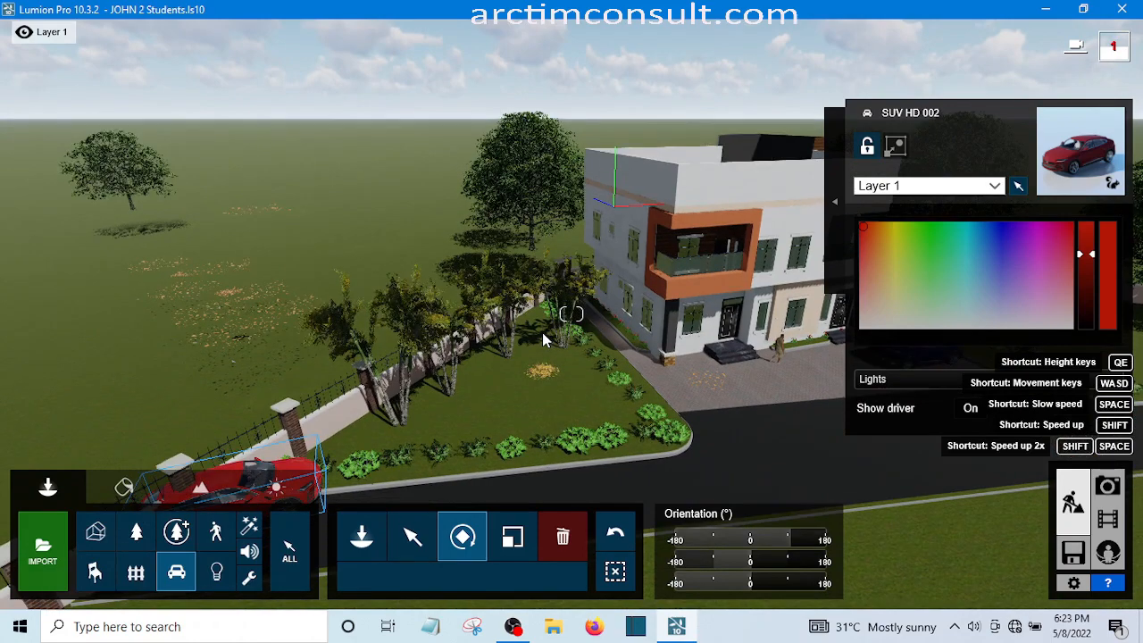
key(e)
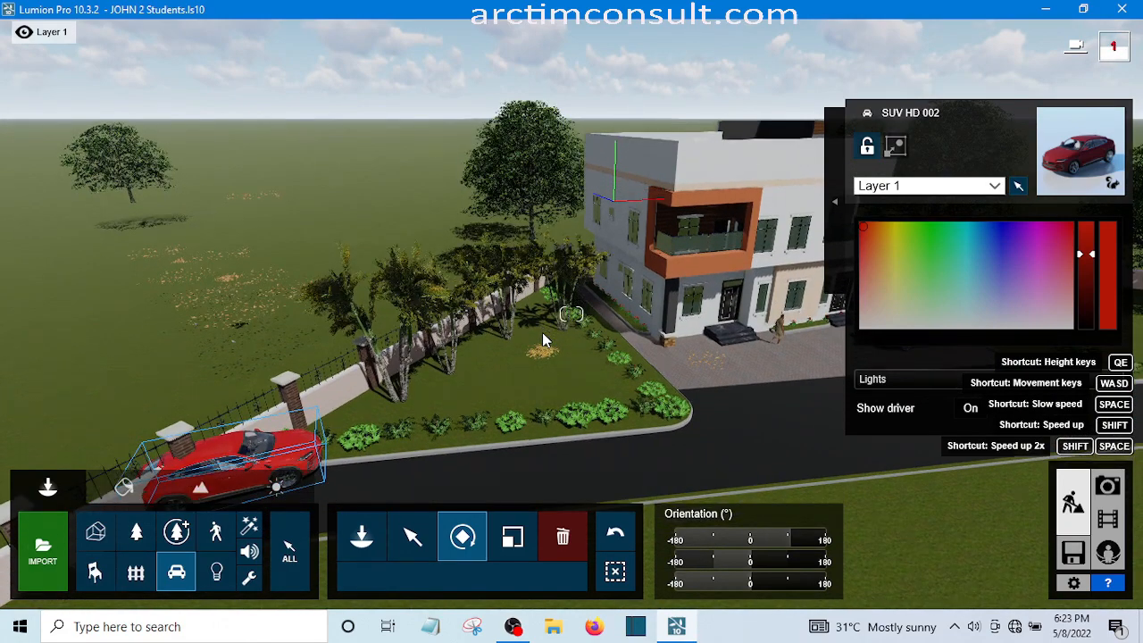
key(e)
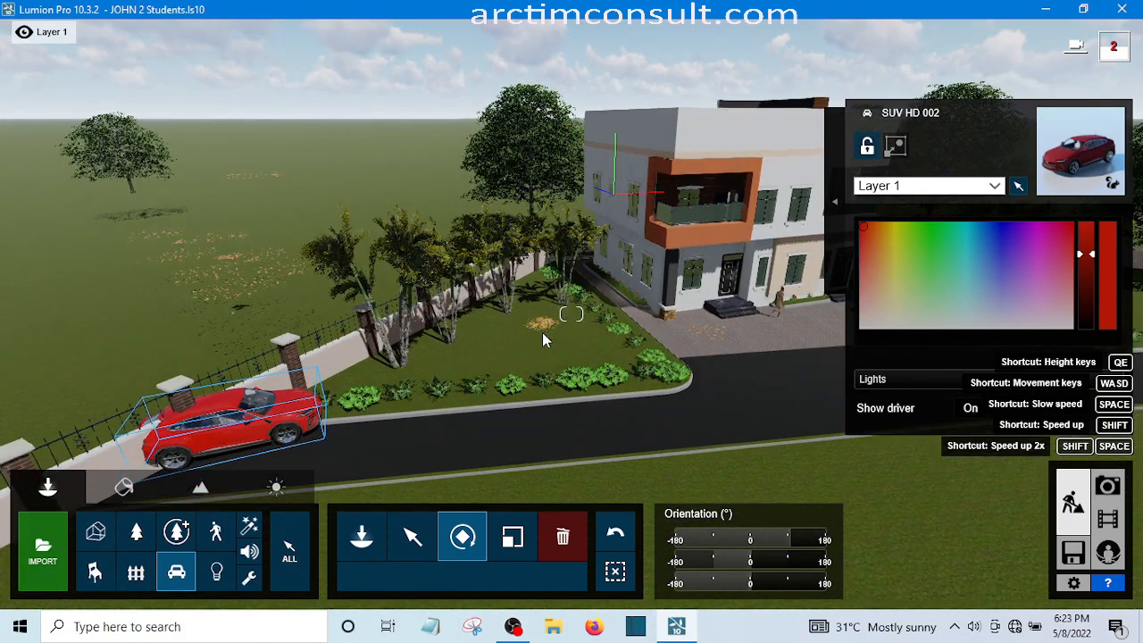
key(e)
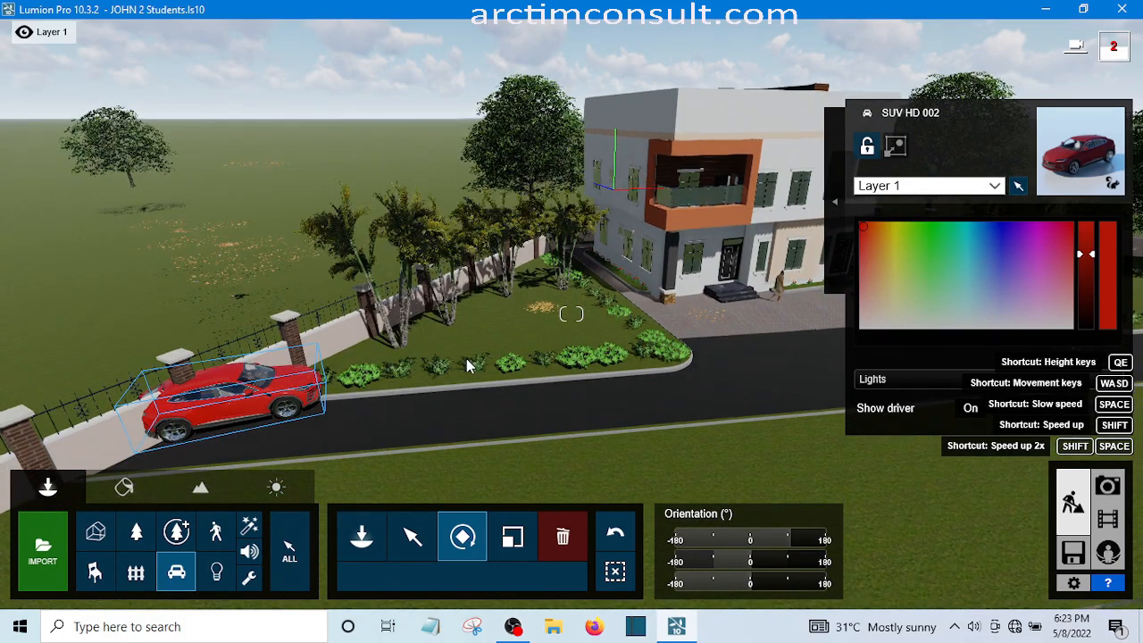
key(e)
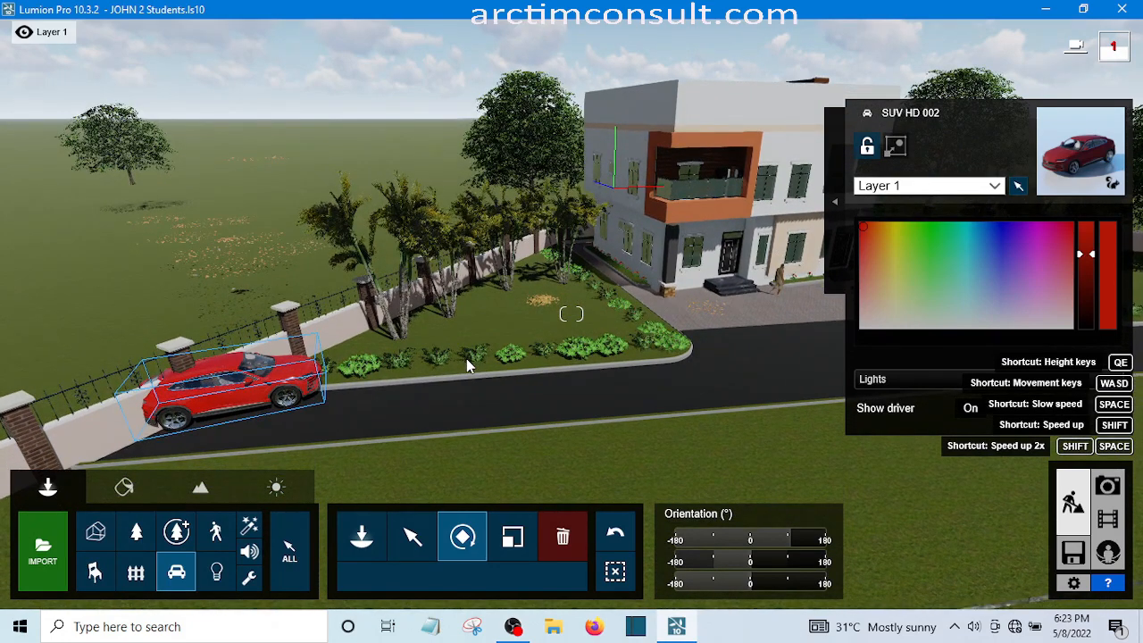
key(e)
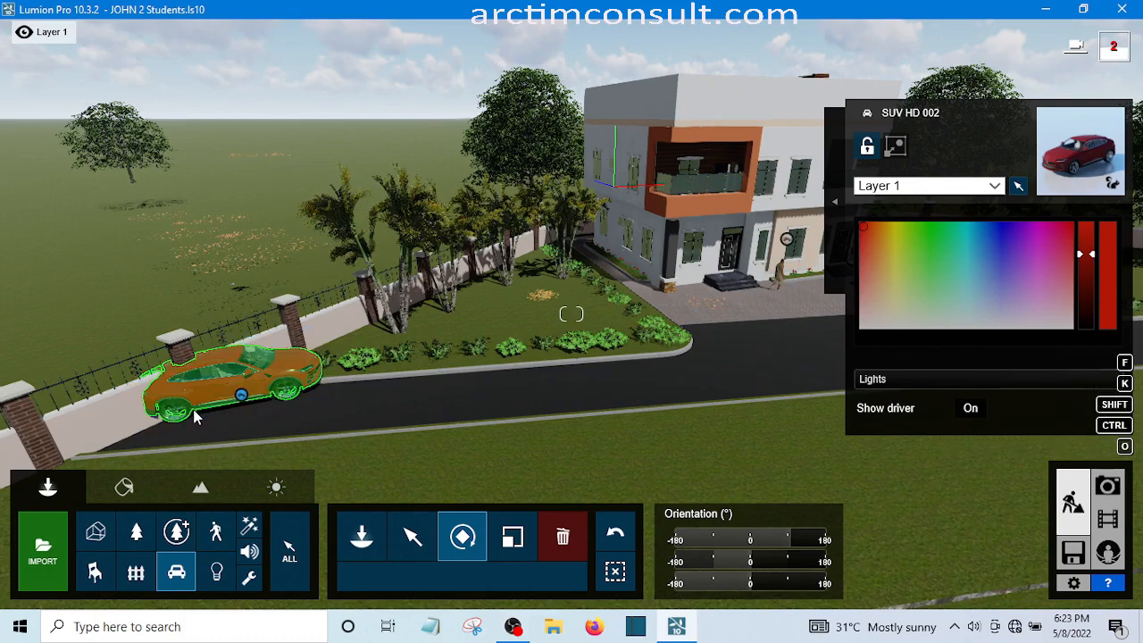
click(241, 395)
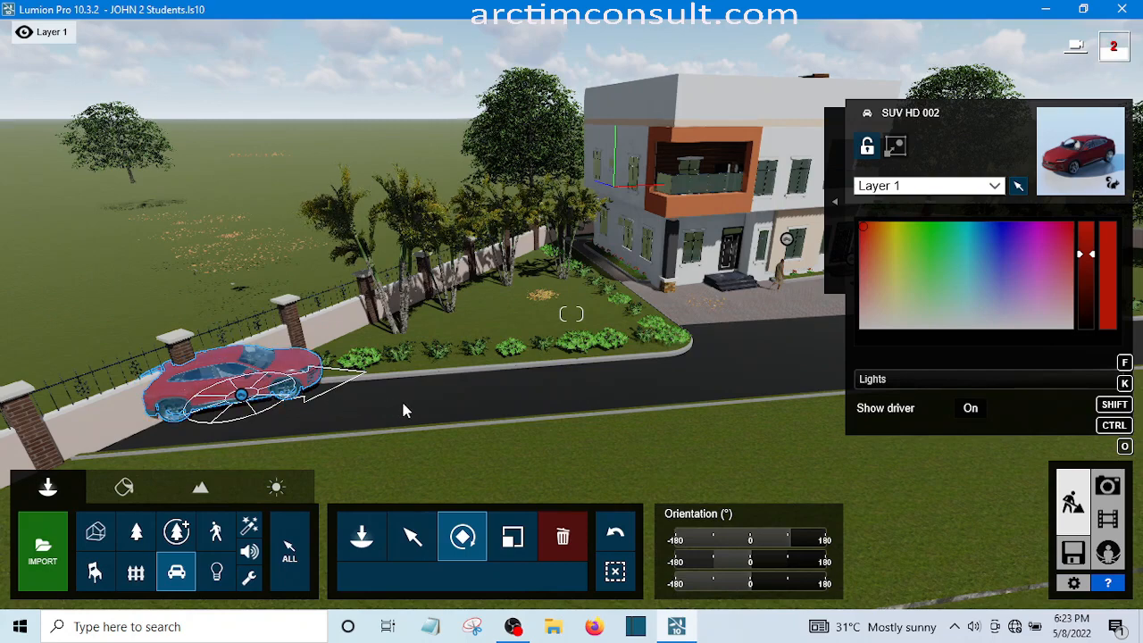
drag(410, 405, 570, 351)
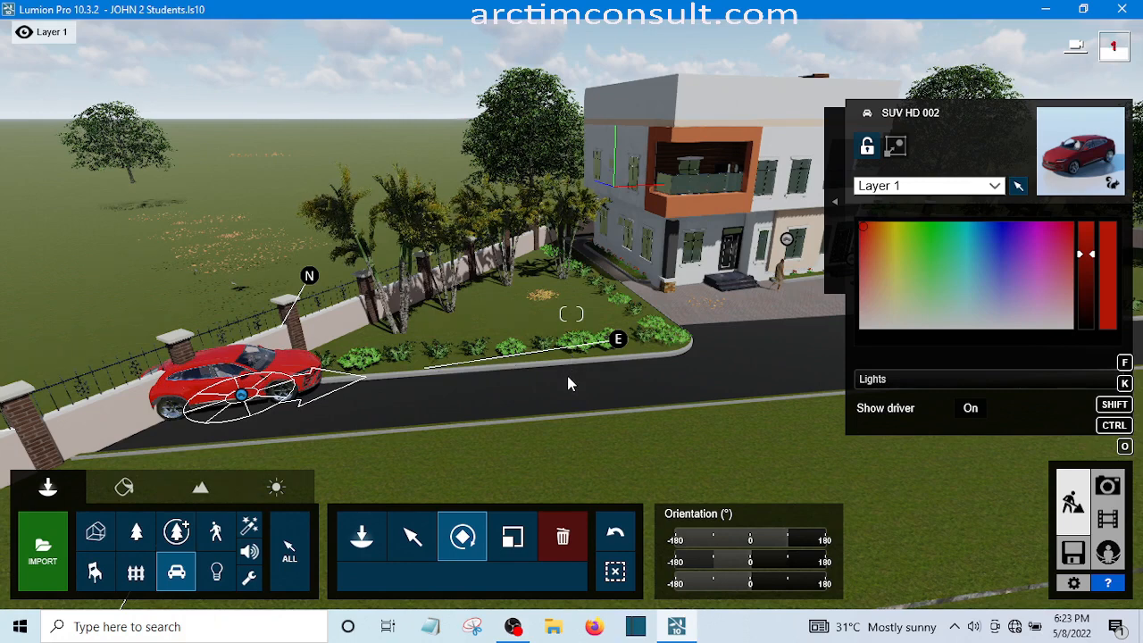
drag(567, 376, 568, 377)
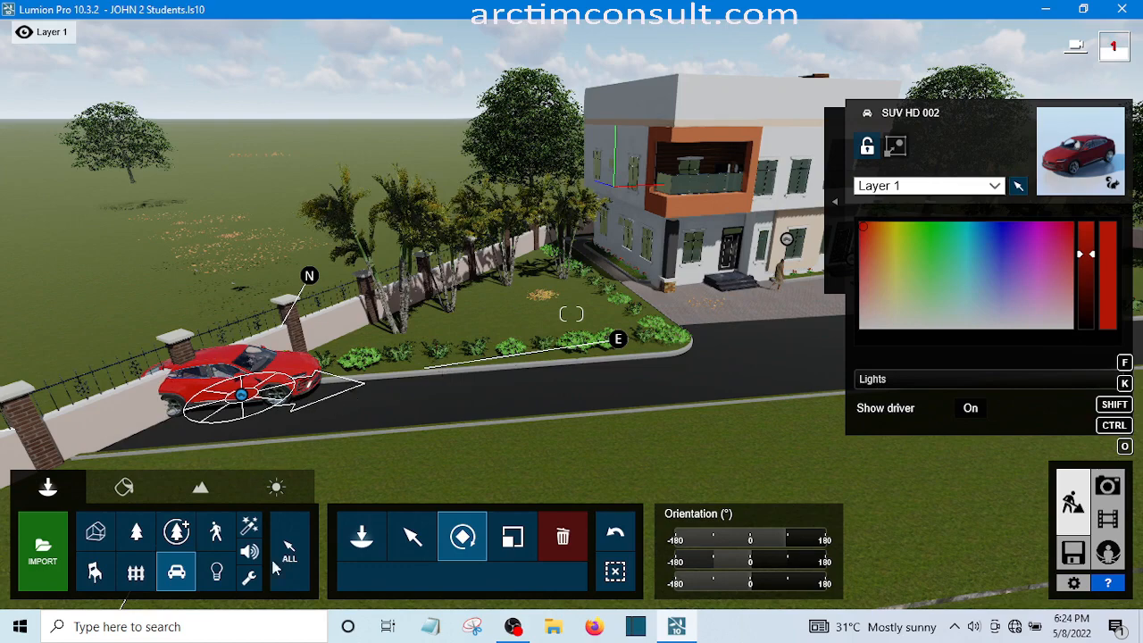
Move the red SUV horizontally about 3.3 m away from the fence and further onto the road
click(404, 527)
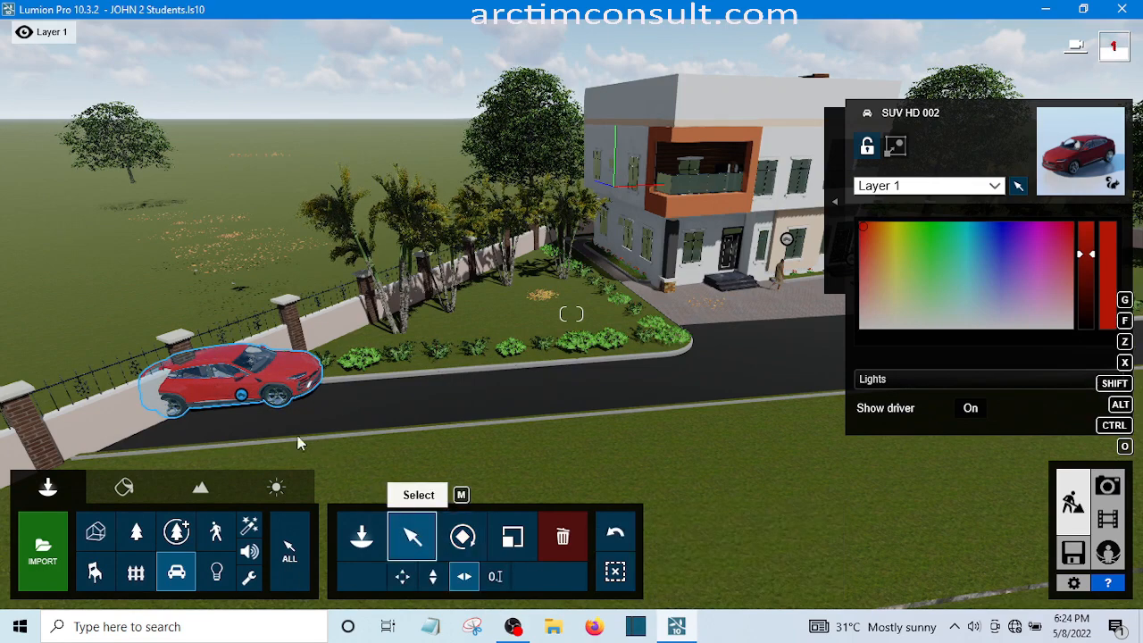
click(239, 395)
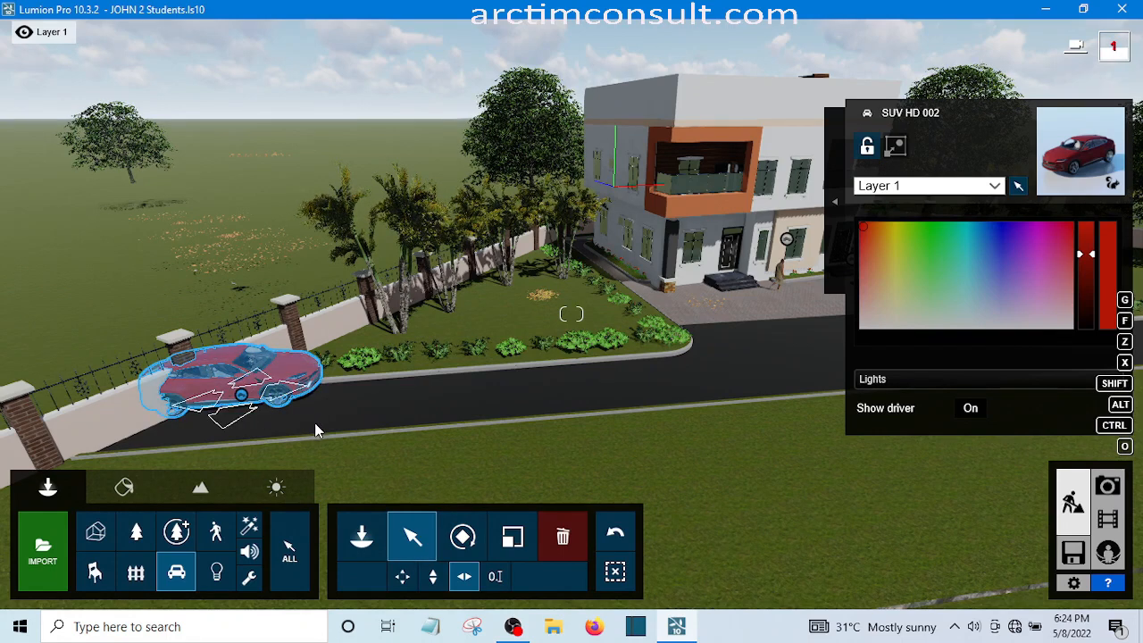
mouse_move(314, 422)
mouse_down()
mouse_move(336, 442)
mouse_move(297, 409)
mouse_move(323, 423)
mouse_up()
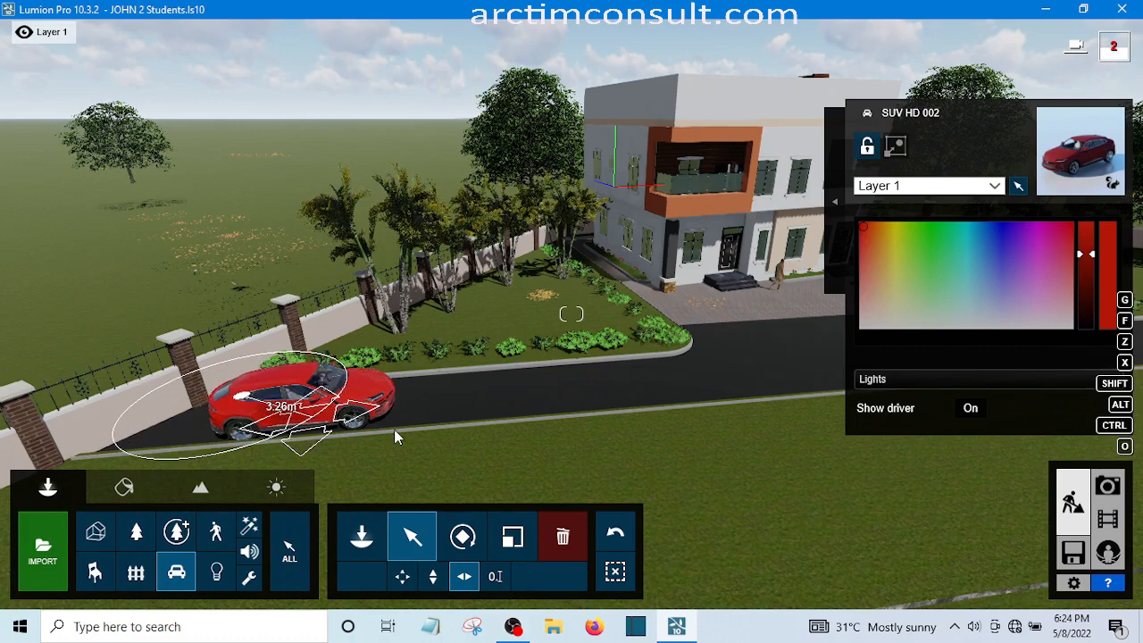
drag(394, 429, 393, 428)
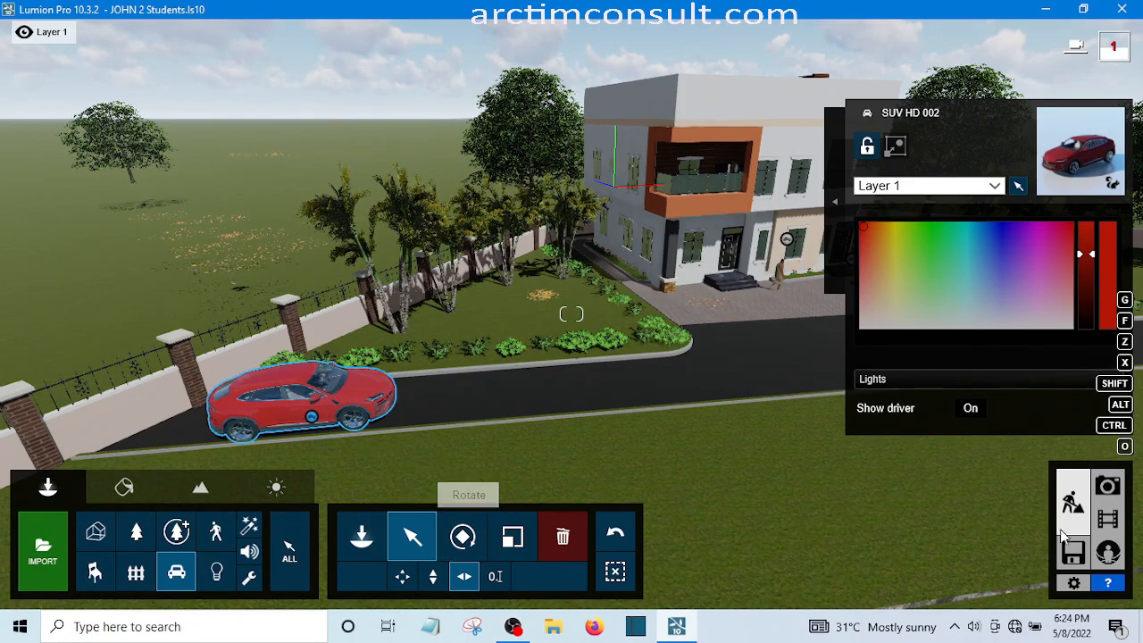
Return to Movie mode and open clip 2 for editing its camera keyframes
click(1116, 527)
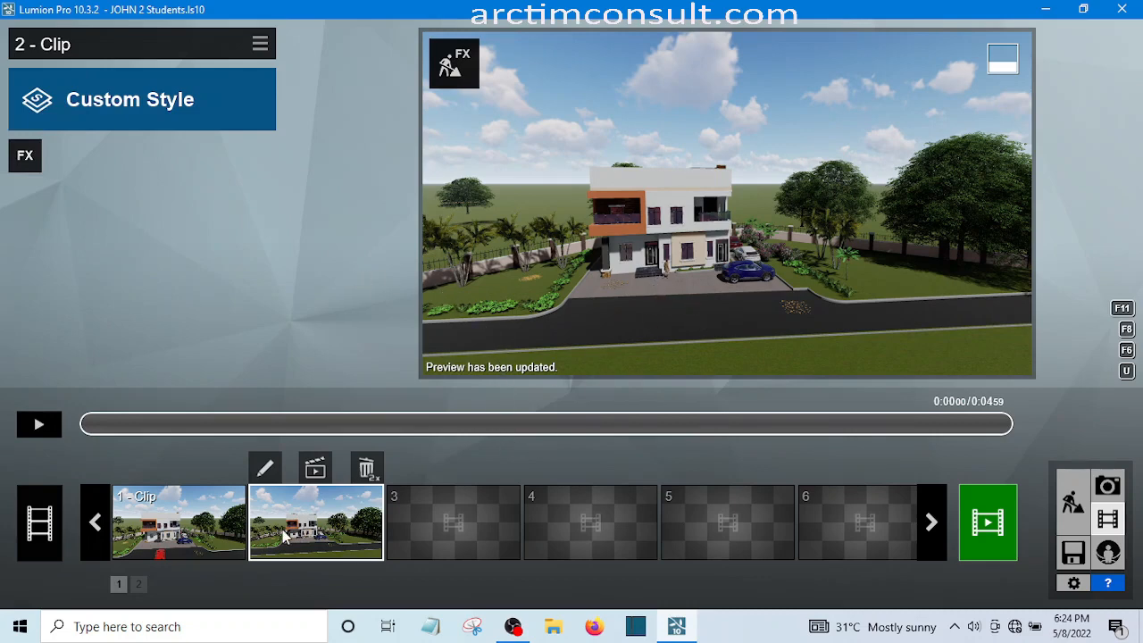
click(264, 469)
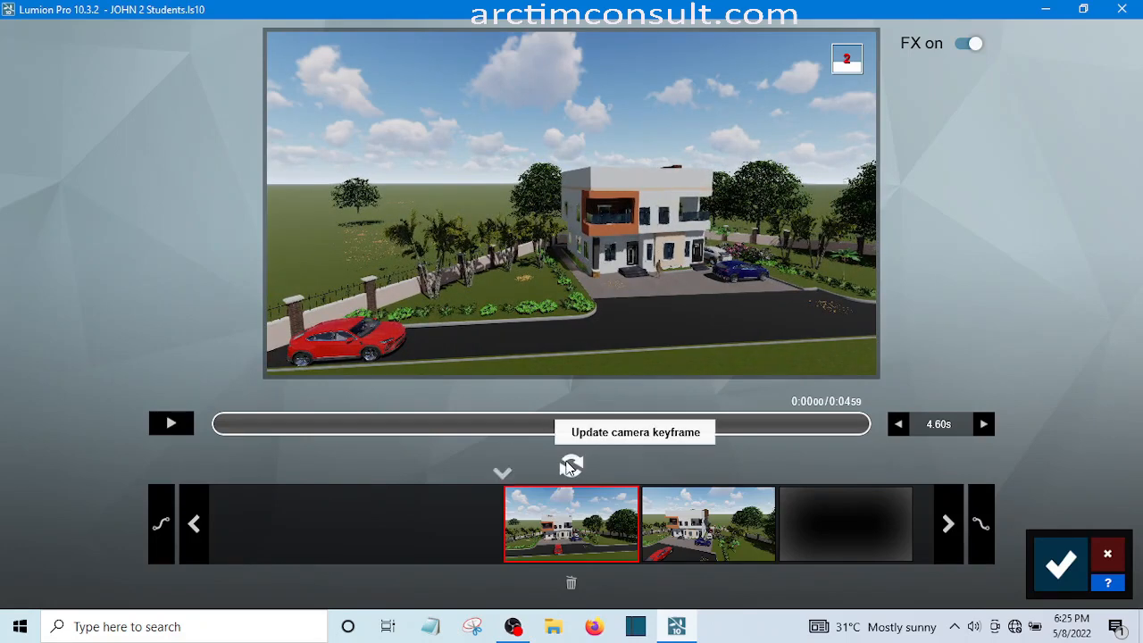
Update clip 2's first camera keyframe to the current view of the house and red SUV, and save the clip
click(569, 466)
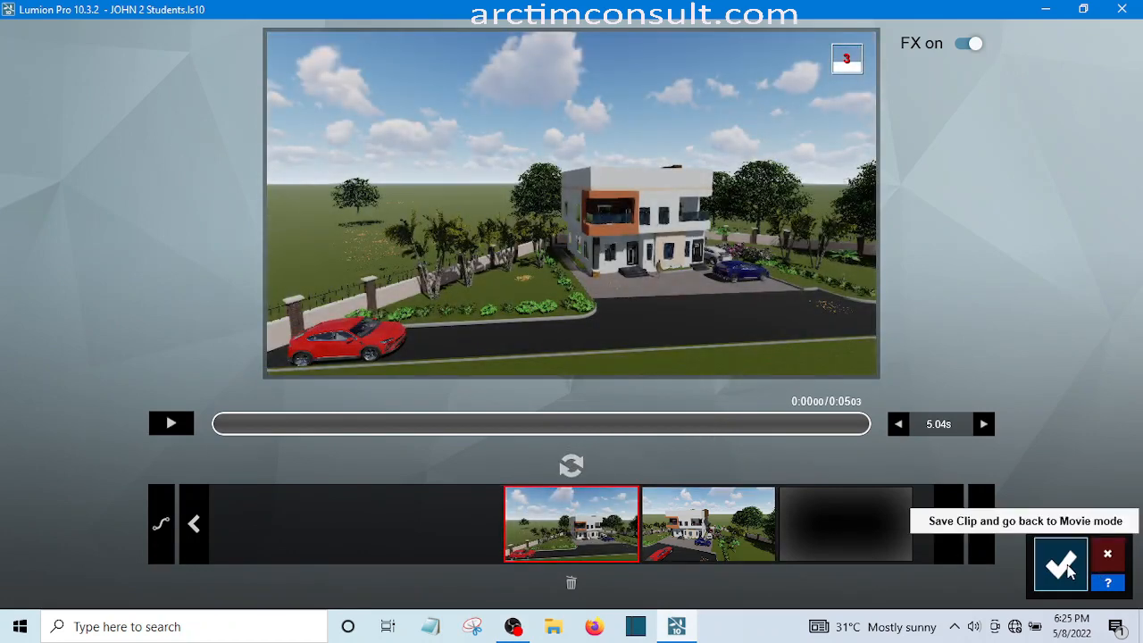
click(1062, 566)
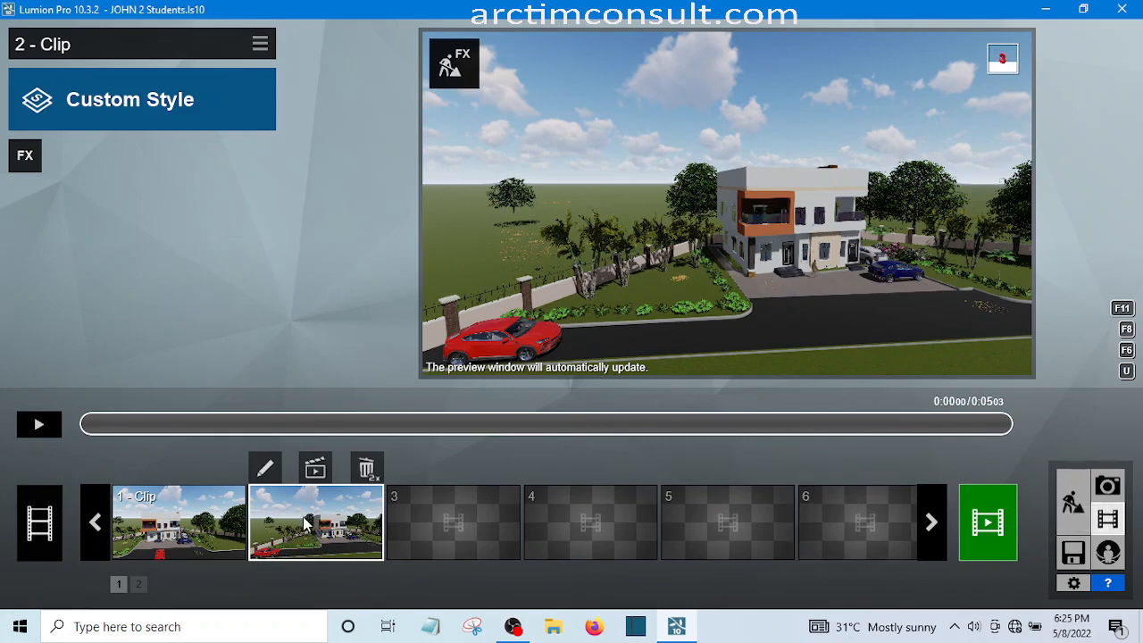
Add the Advanced Move animation effect to clip 2 and open it for editing
click(25, 157)
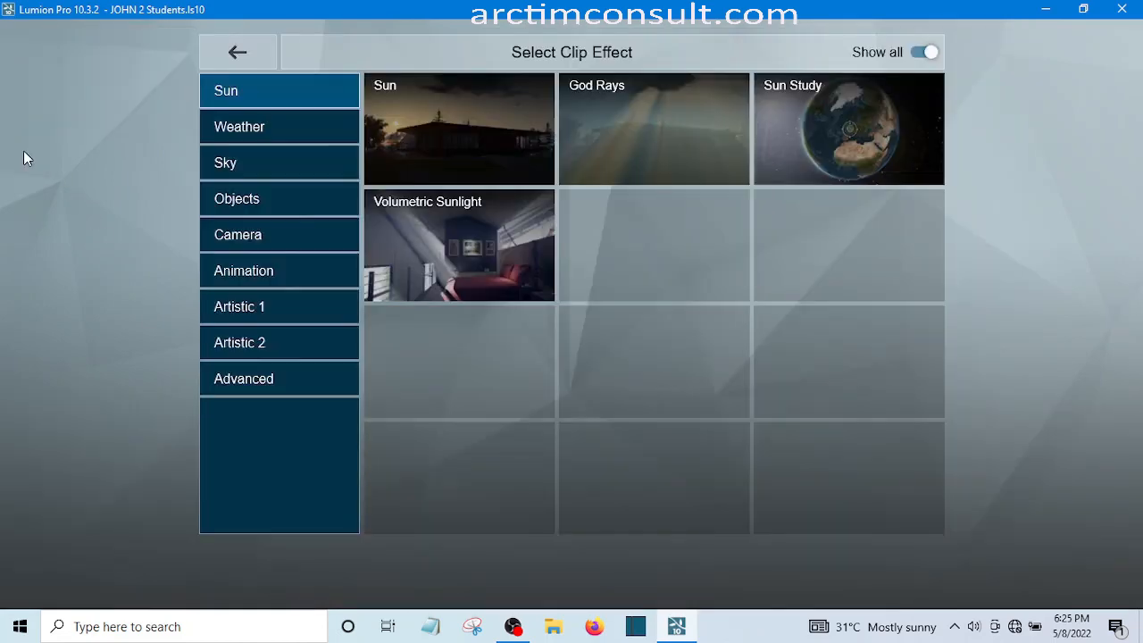
click(246, 239)
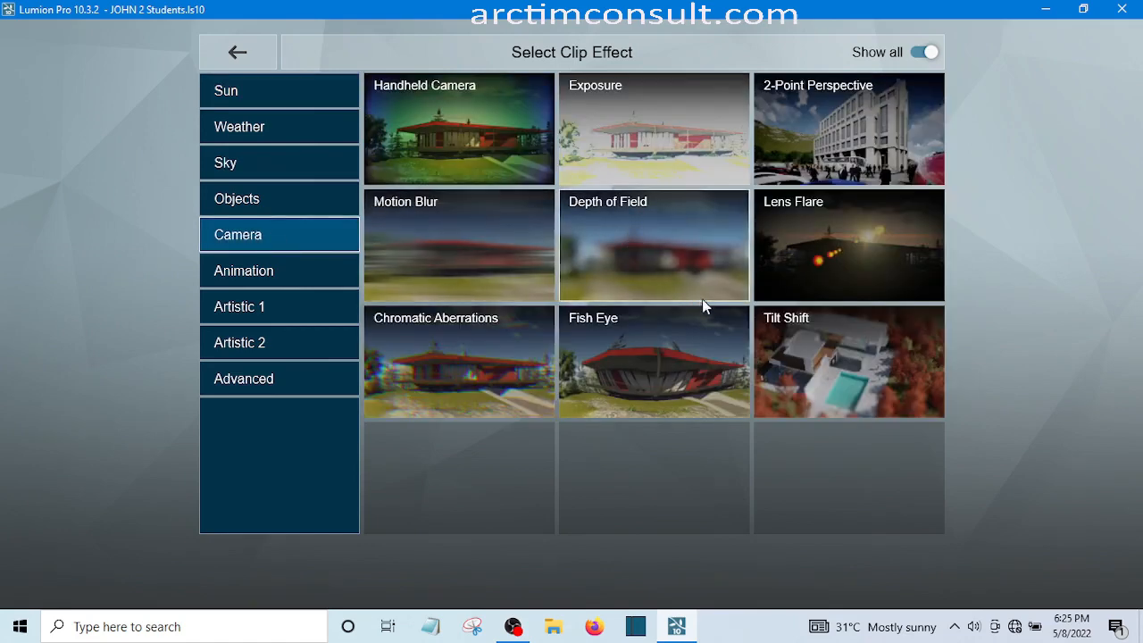
click(244, 273)
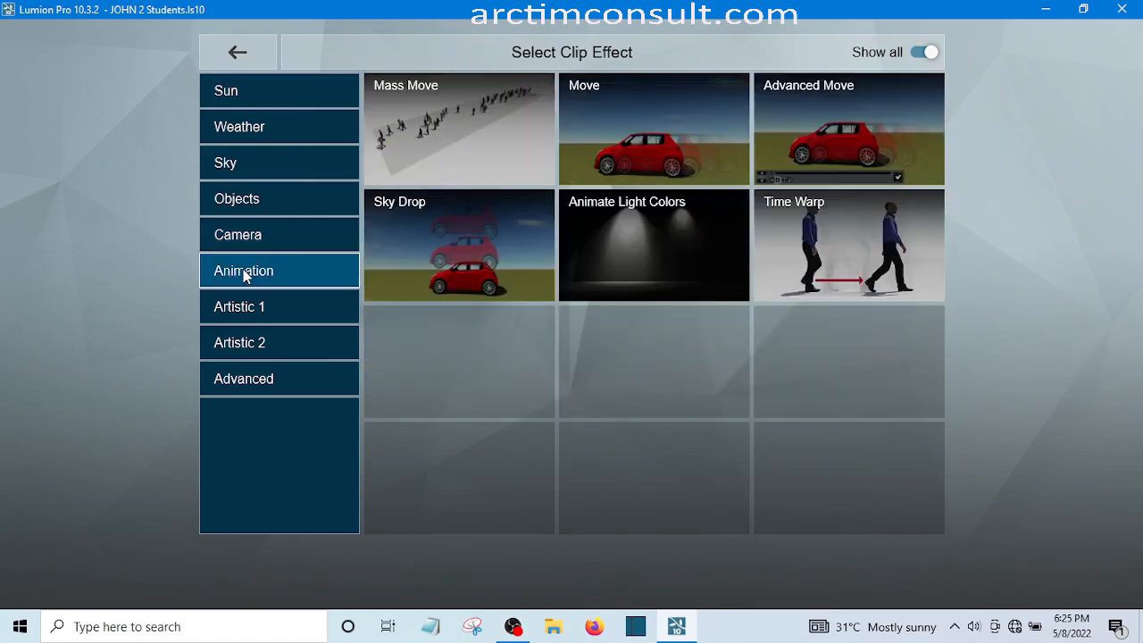
click(840, 116)
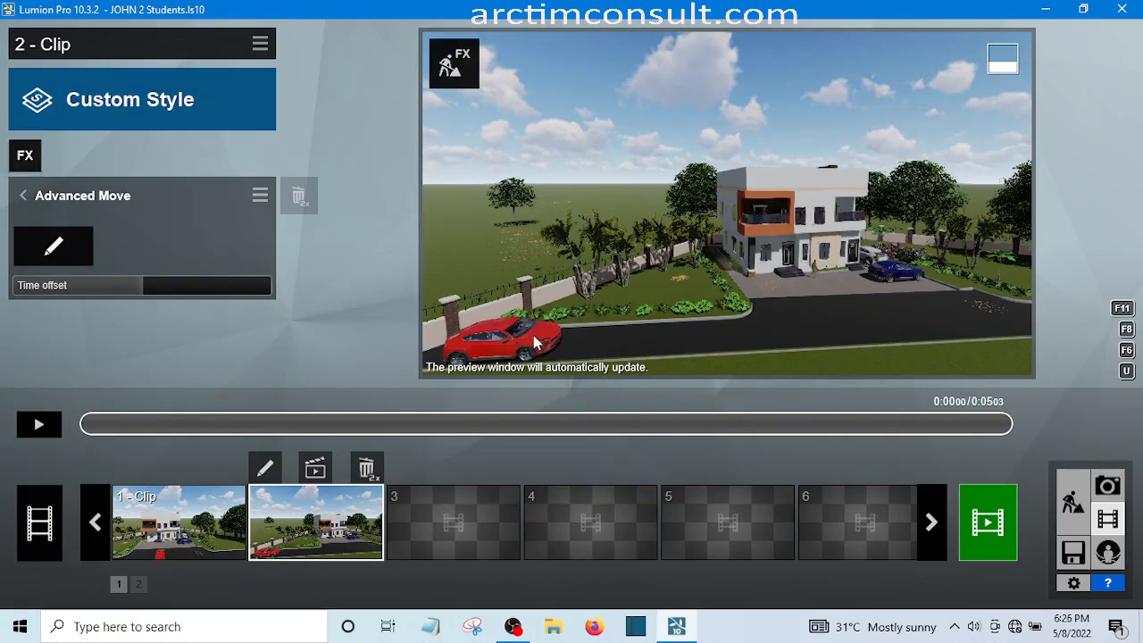
click(54, 248)
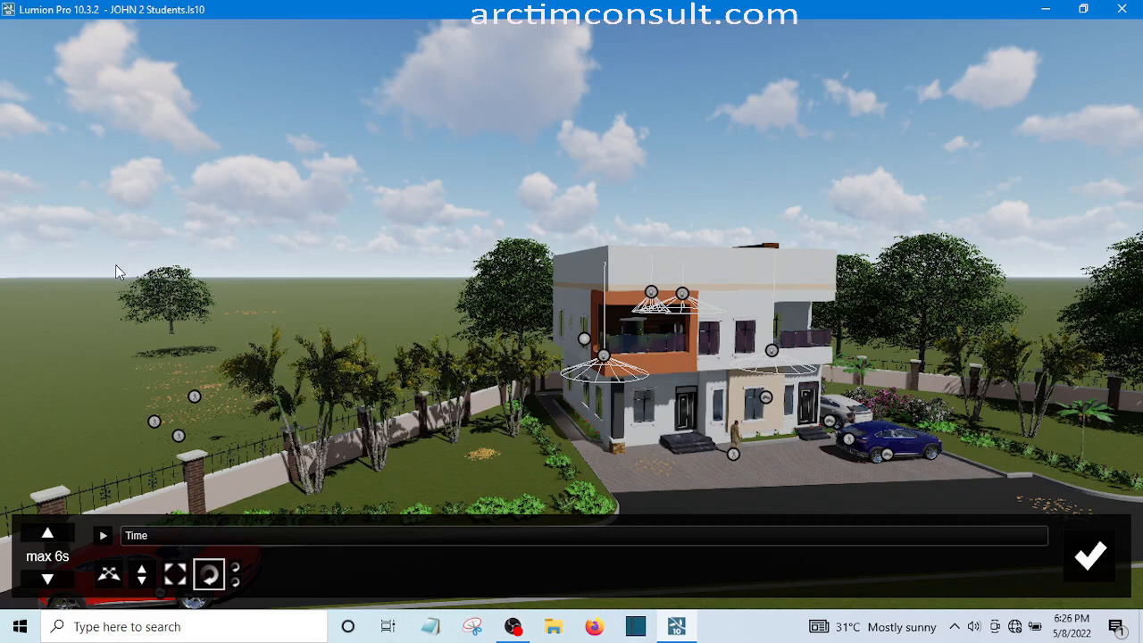
Select the red SUV in the Advanced Move editor and move it about 0.36 m along the road at the timeline start
key(e)
key(e)
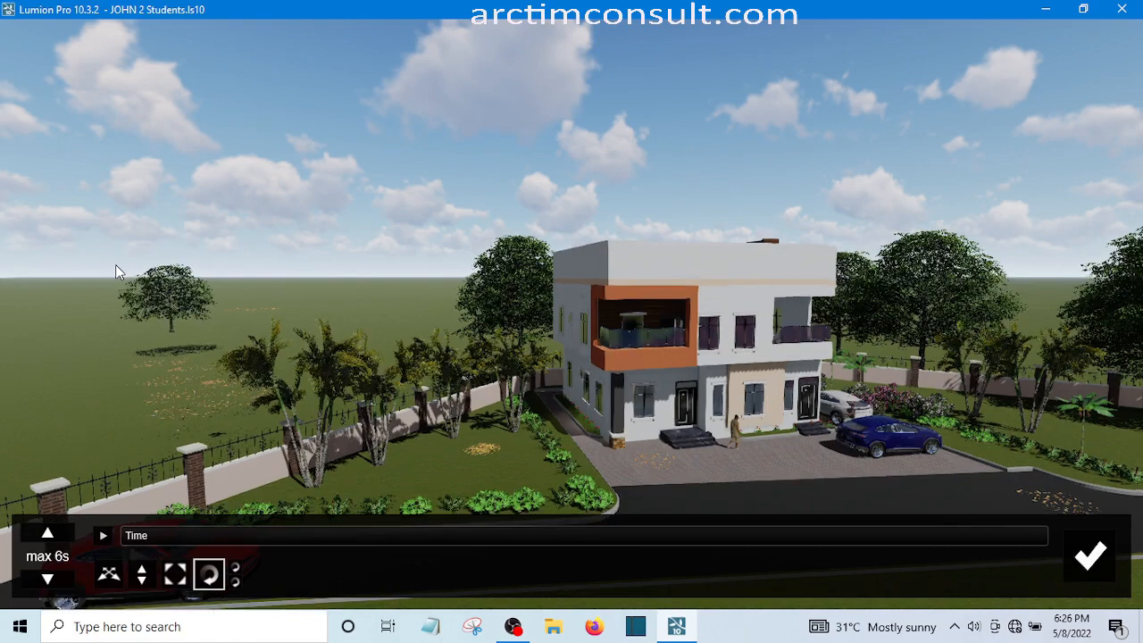
key(e)
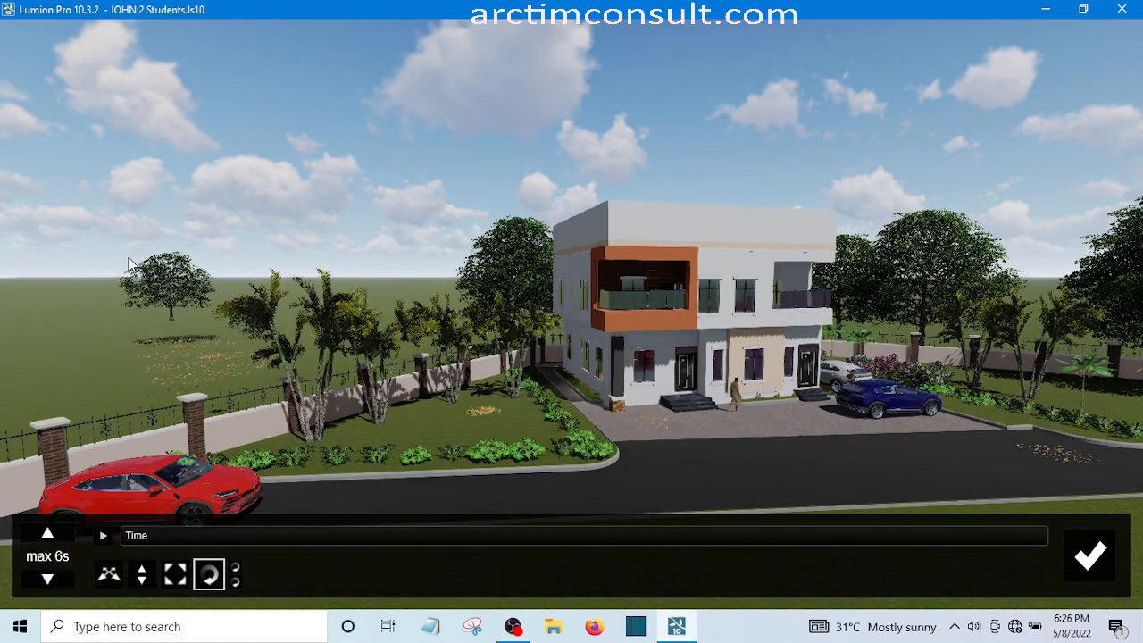
key(e)
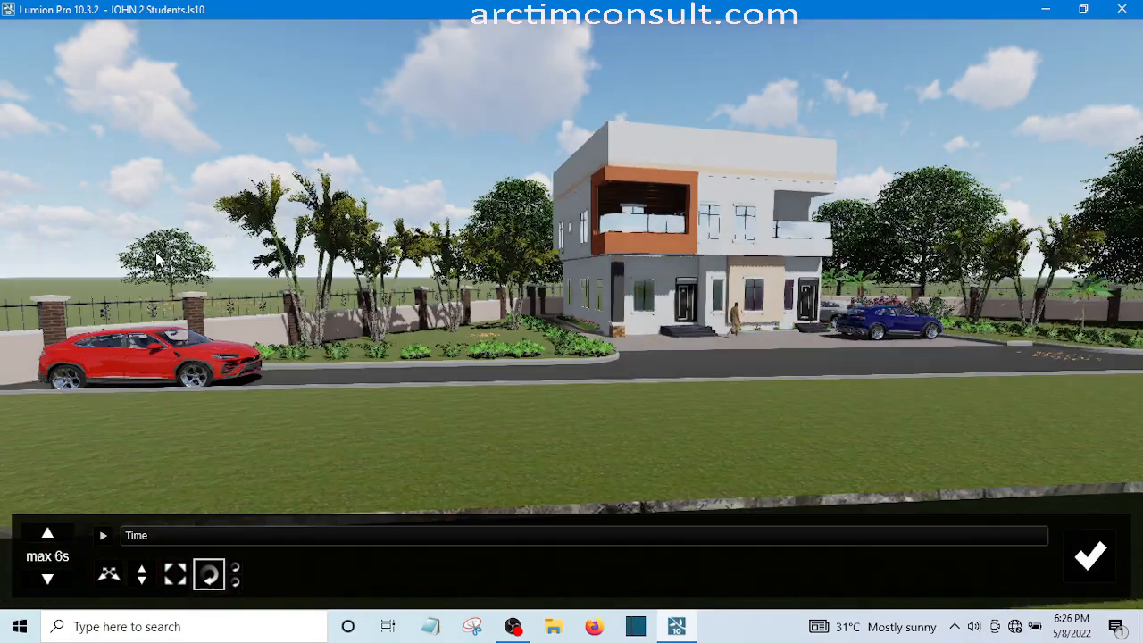
key(e)
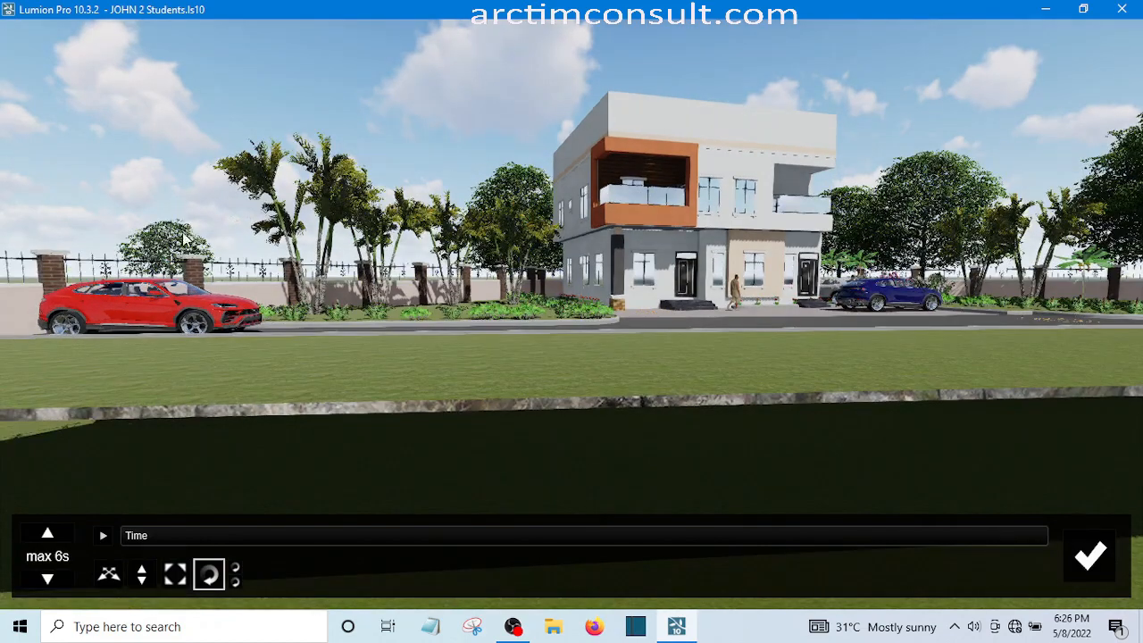
key(e)
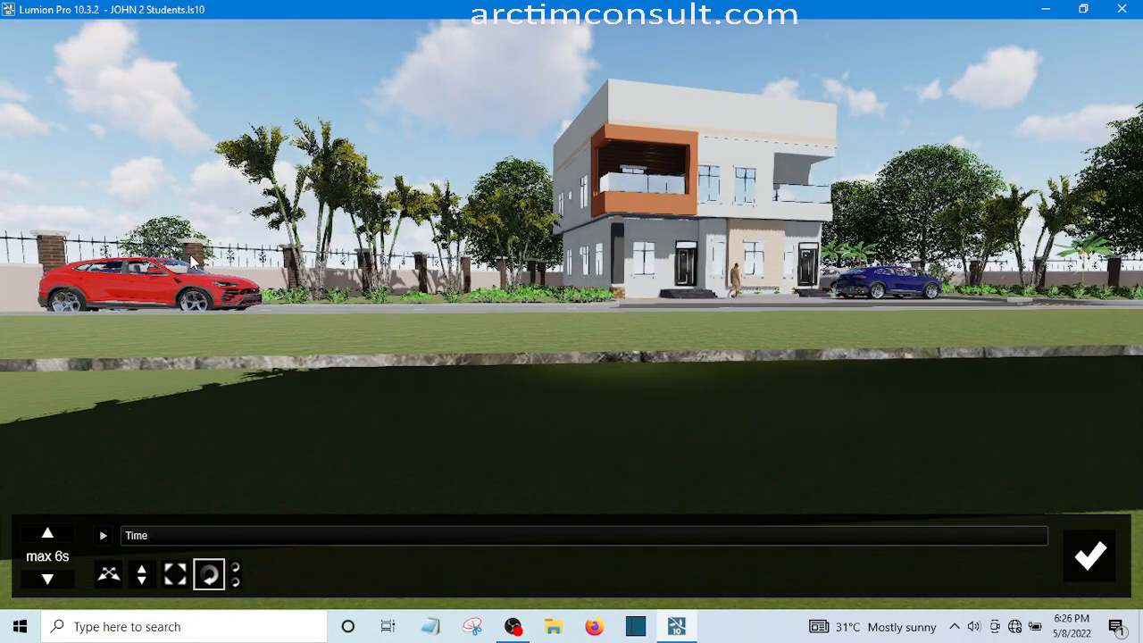
key(e)
key(e)
key(e)
key(e)
key(e)
key(e)
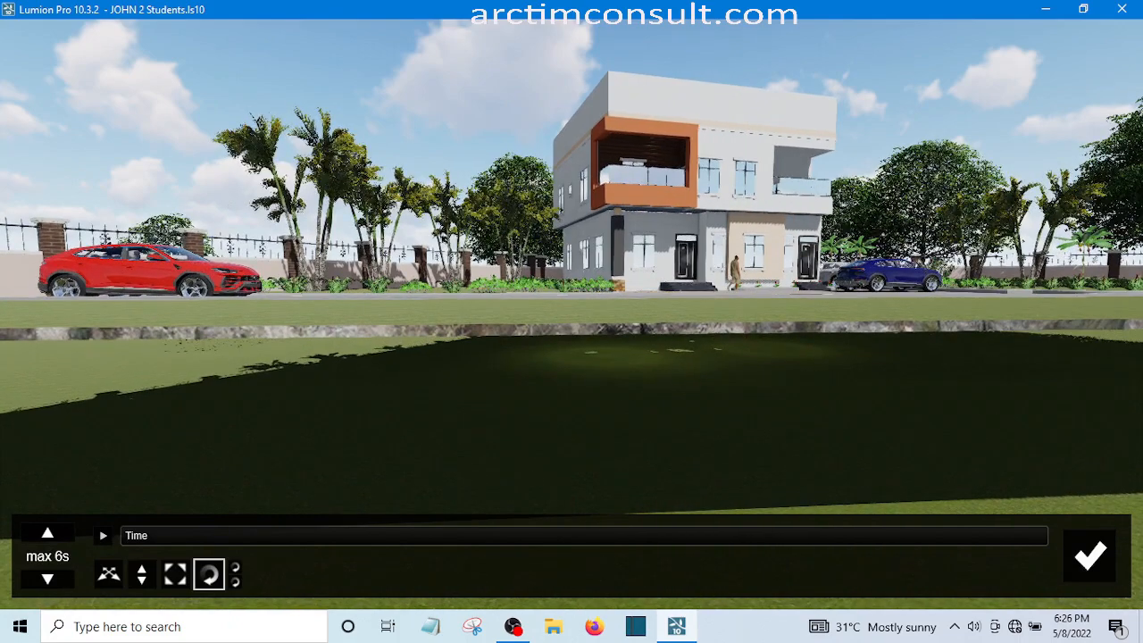
key(e)
key(e)
key(e)
key(e)
key(e)
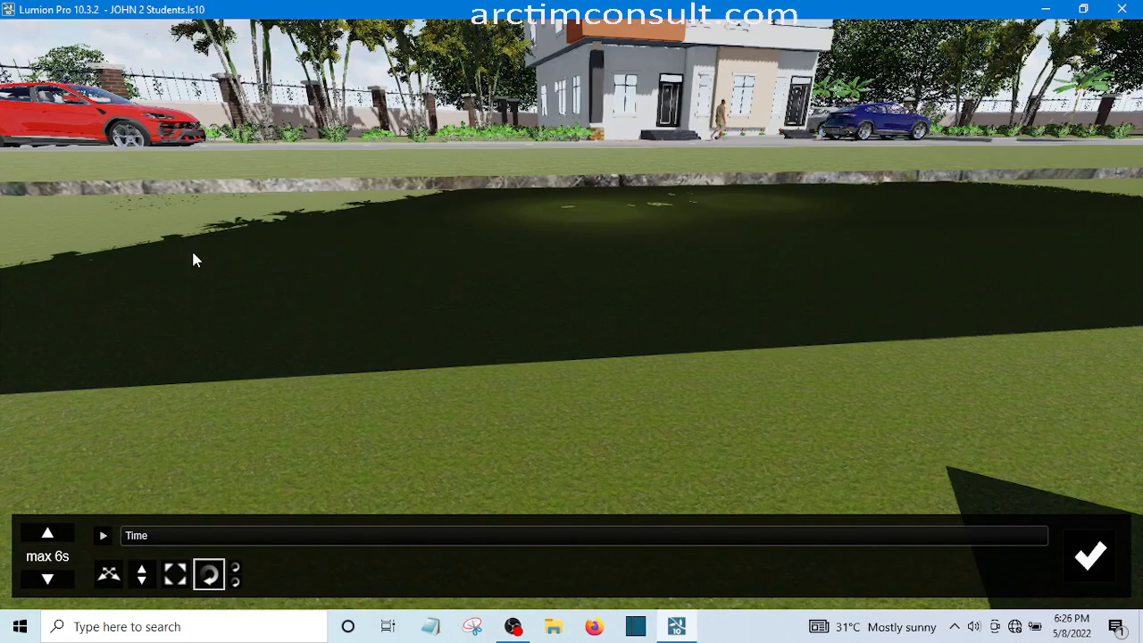
key(e)
key(e)
key(e)
key(e)
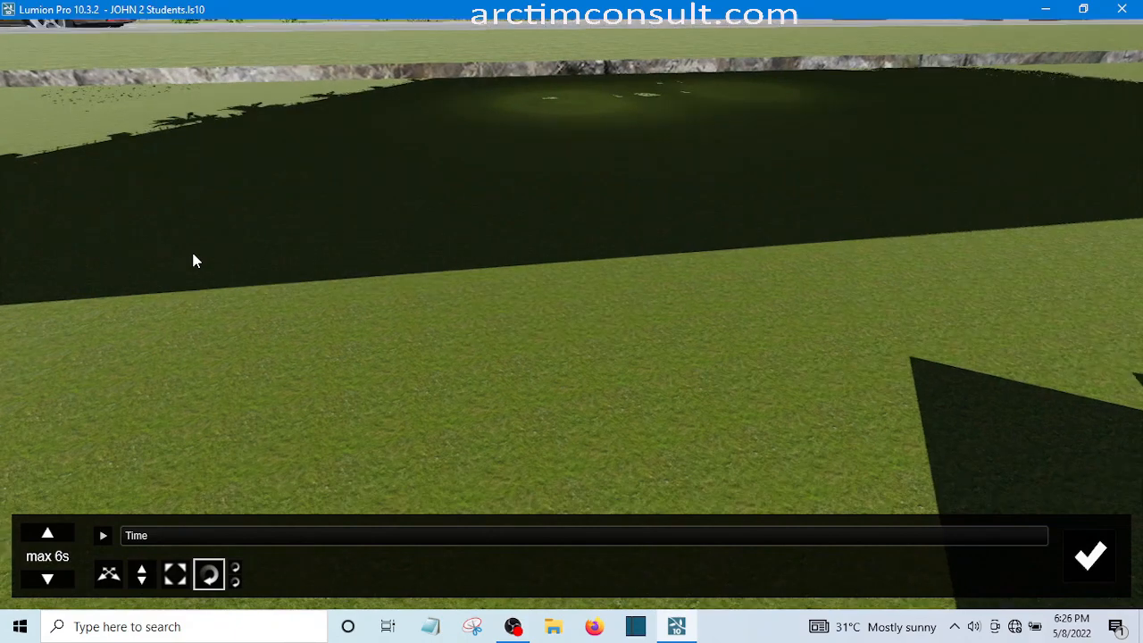
key(q)
key(q)
key(q)
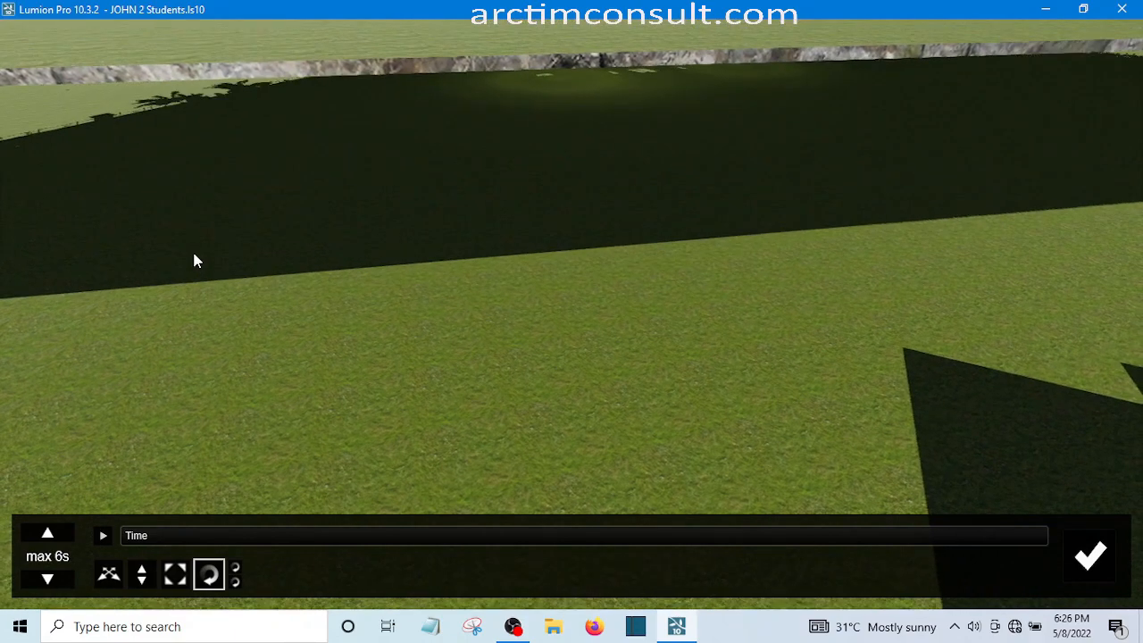
key(q)
key(q)
key(q)
key(q)
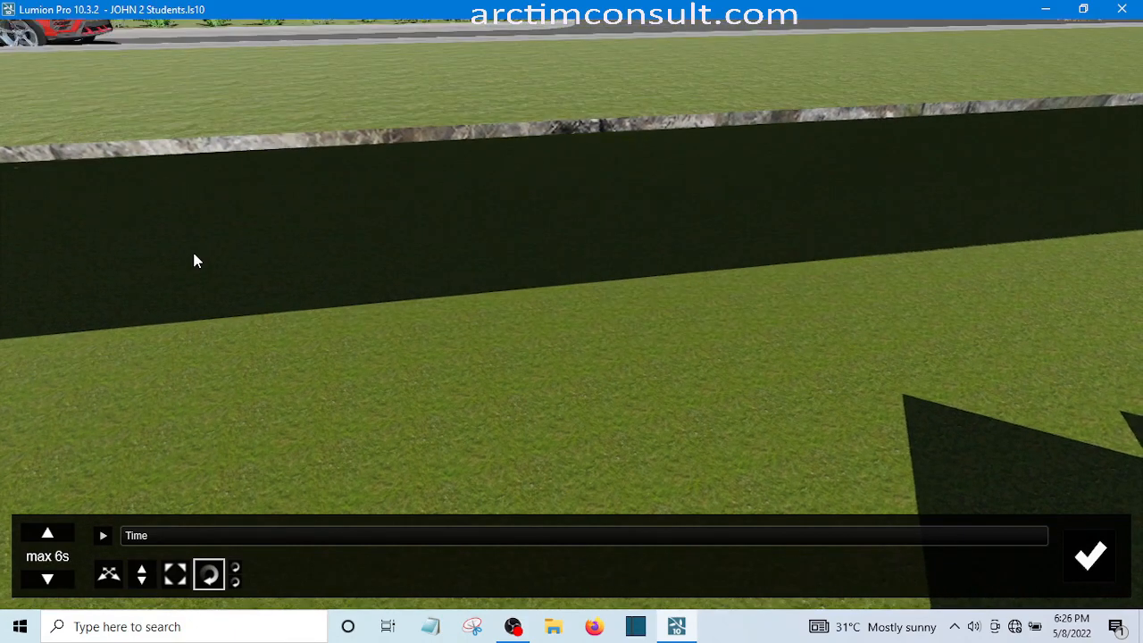
key(q)
key(q)
key(q)
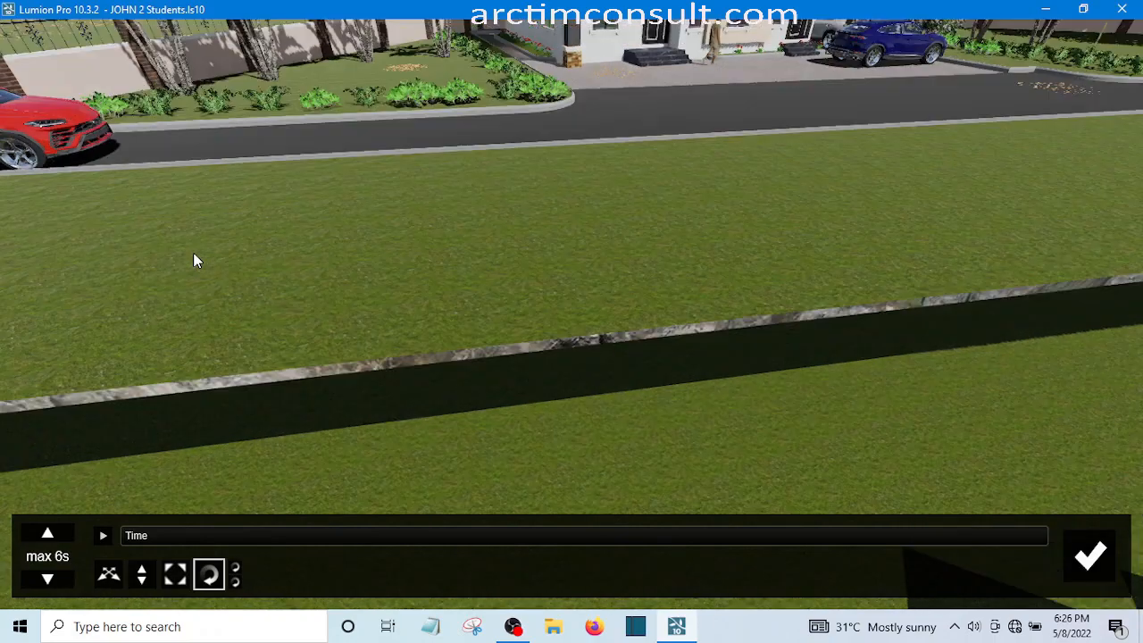
key(q)
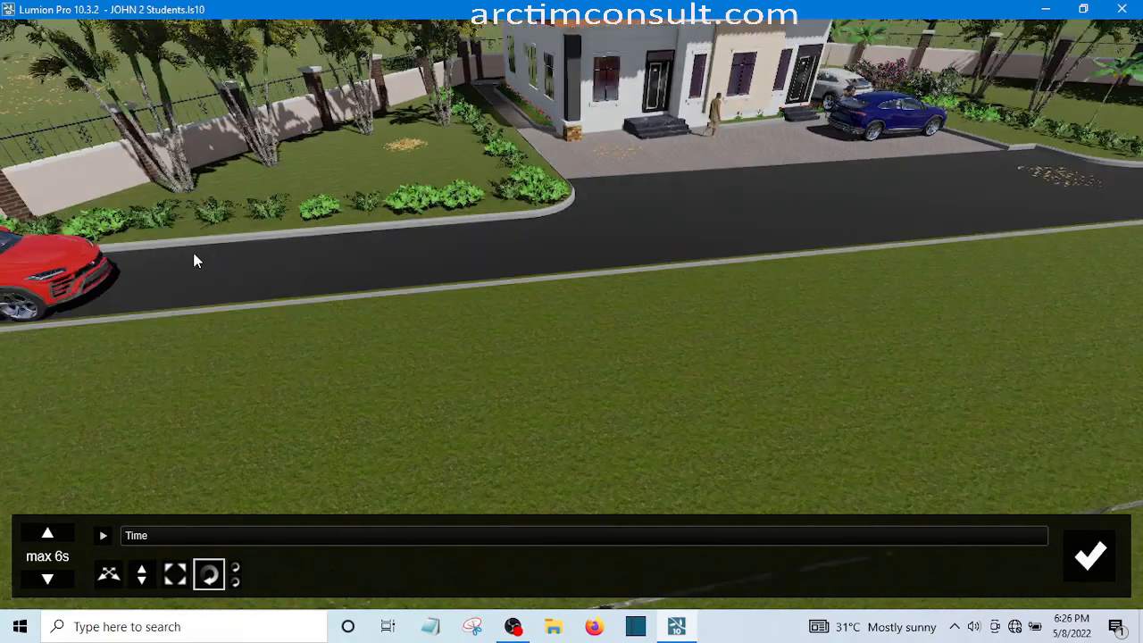
key(q)
key(q)
key(q)
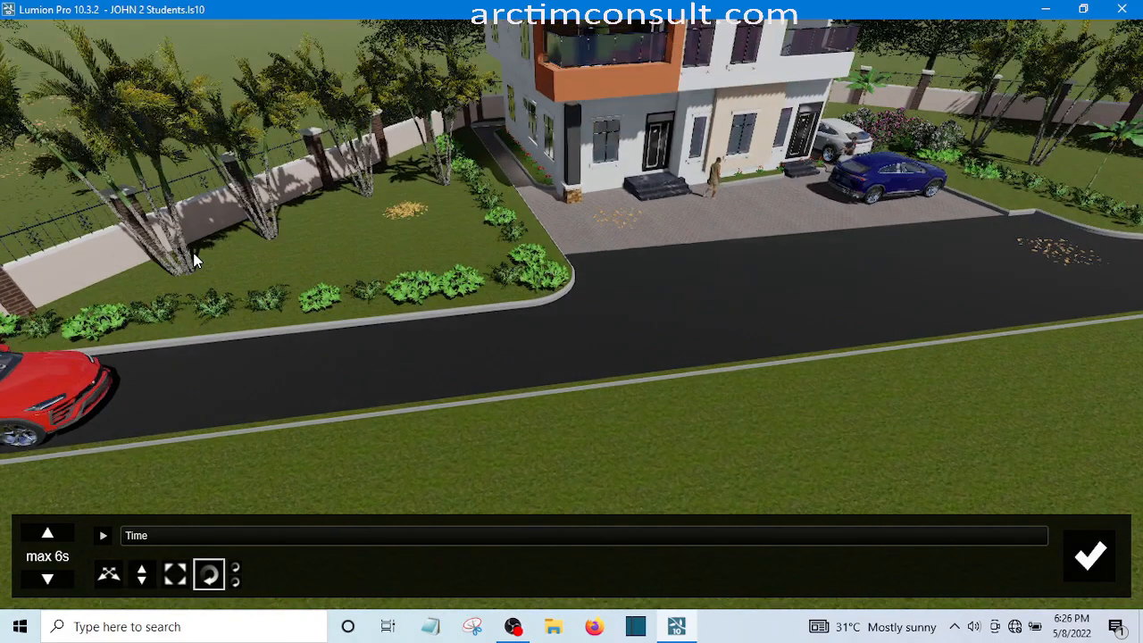
key(q)
key(q)
key(q)
key(a)
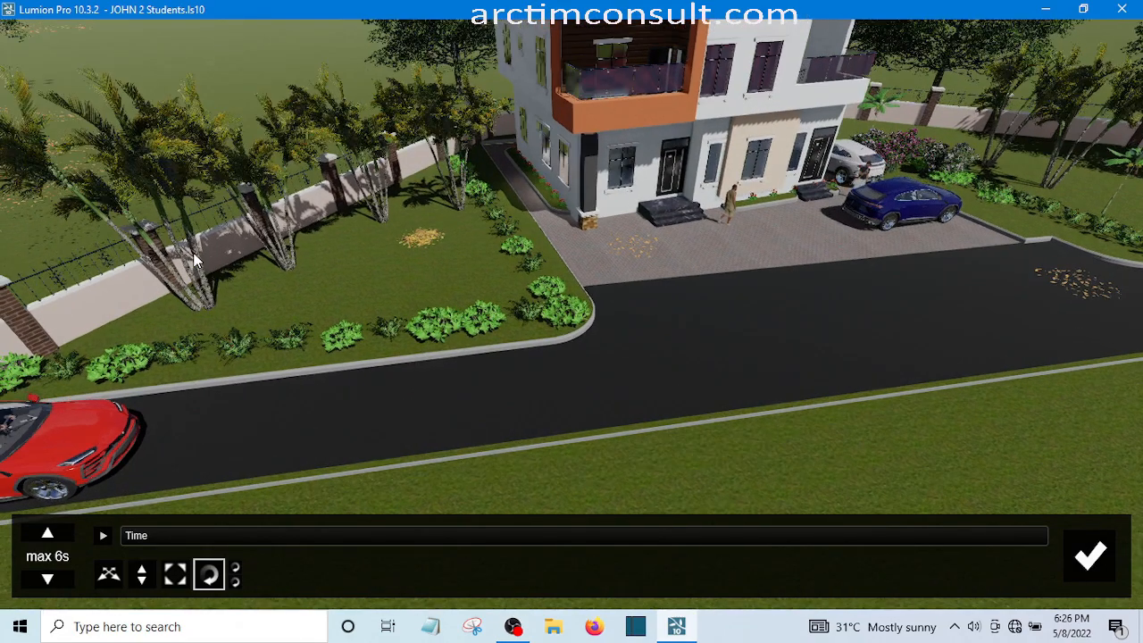
key(q)
key(a)
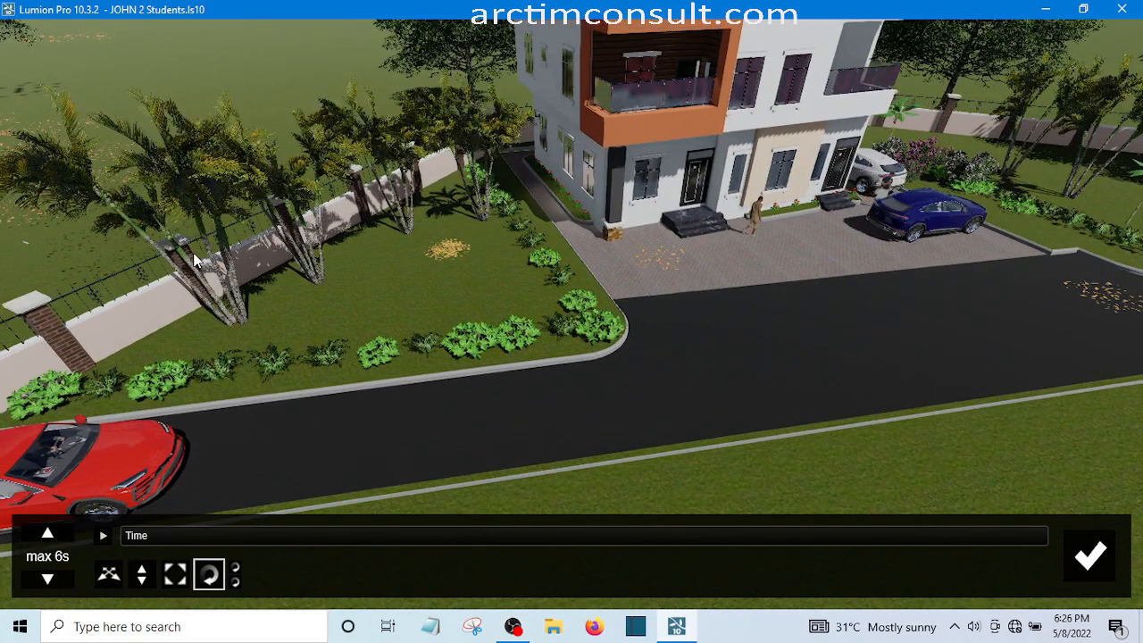
key(a)
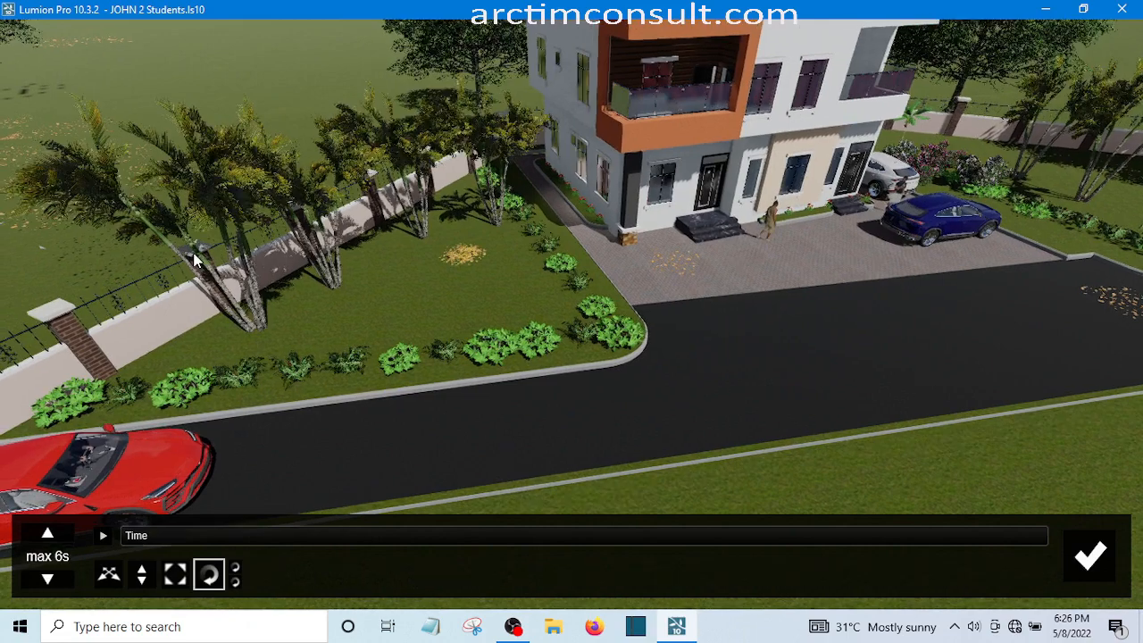
key(a)
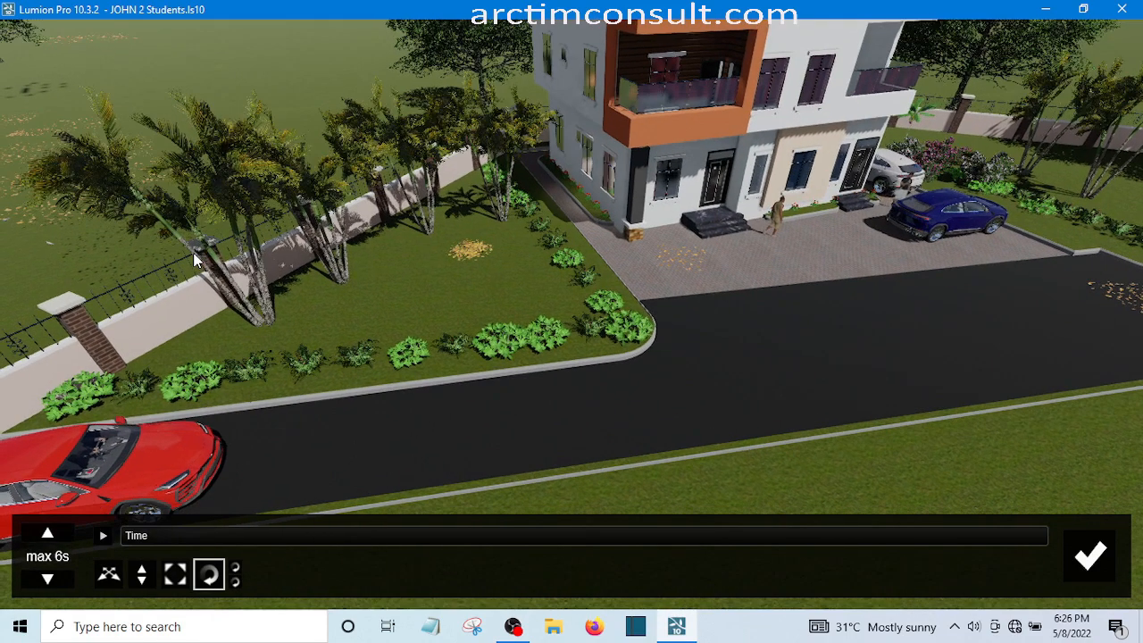
key(e)
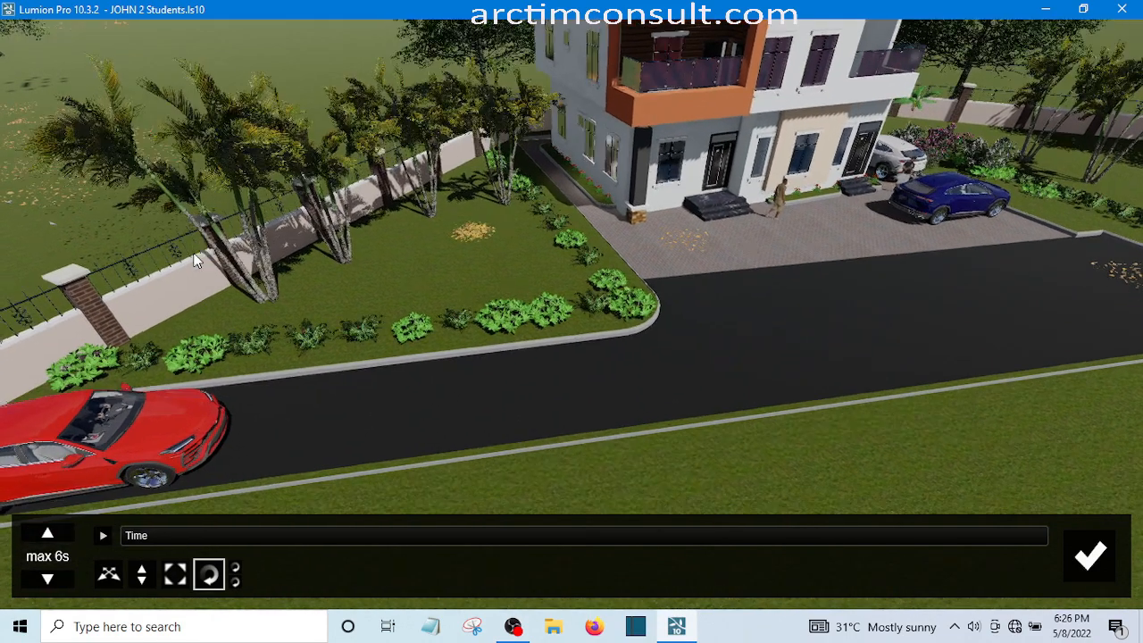
key(e)
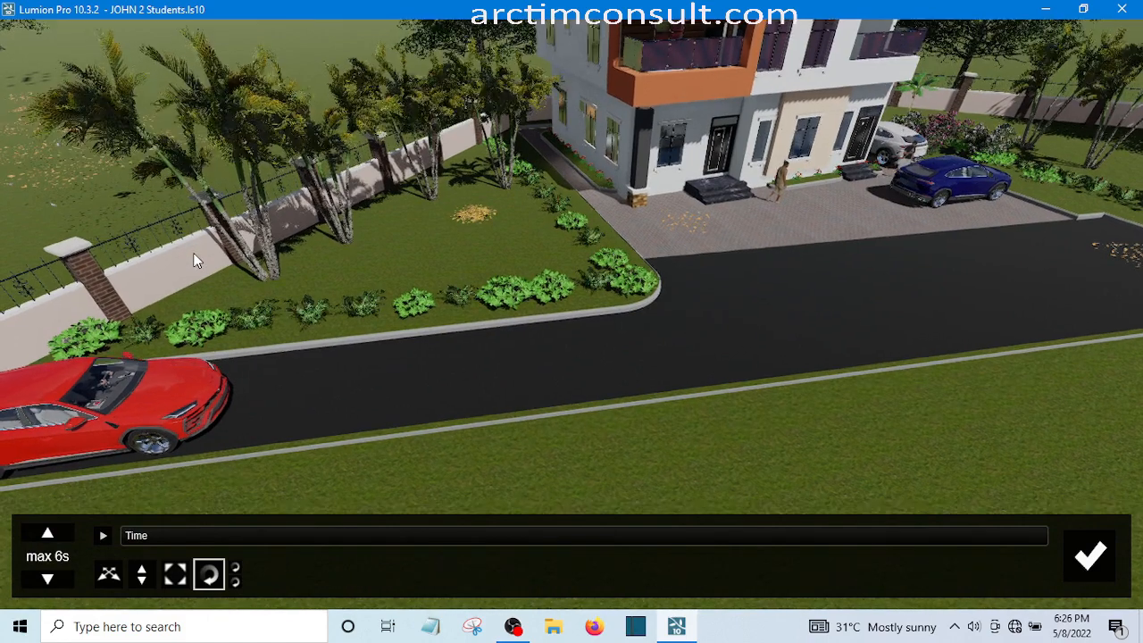
key(e)
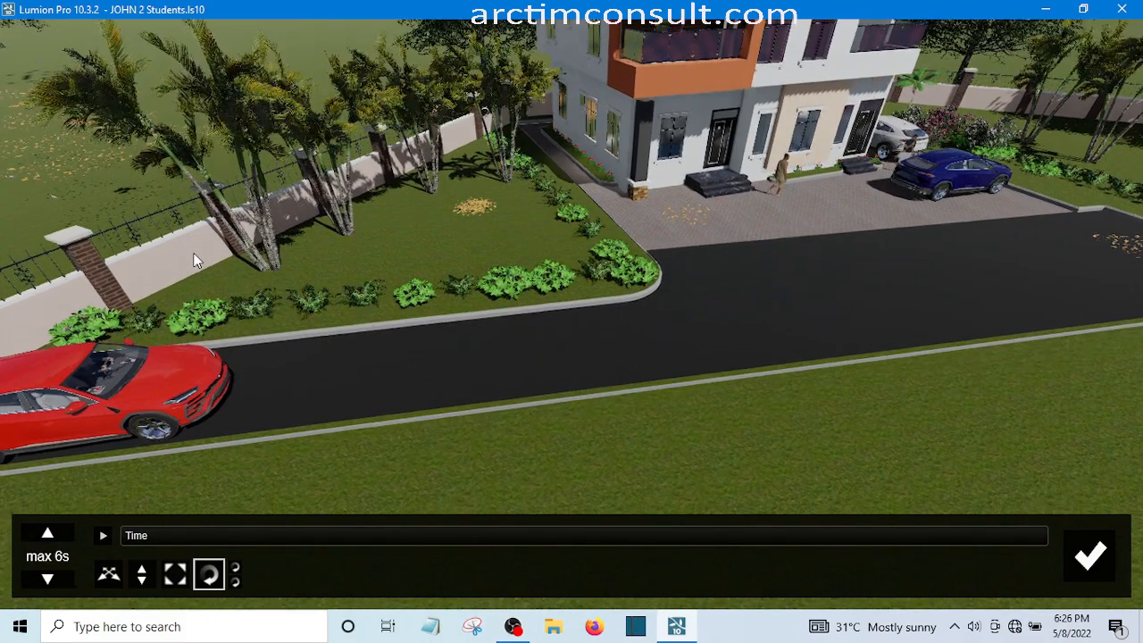
key(a)
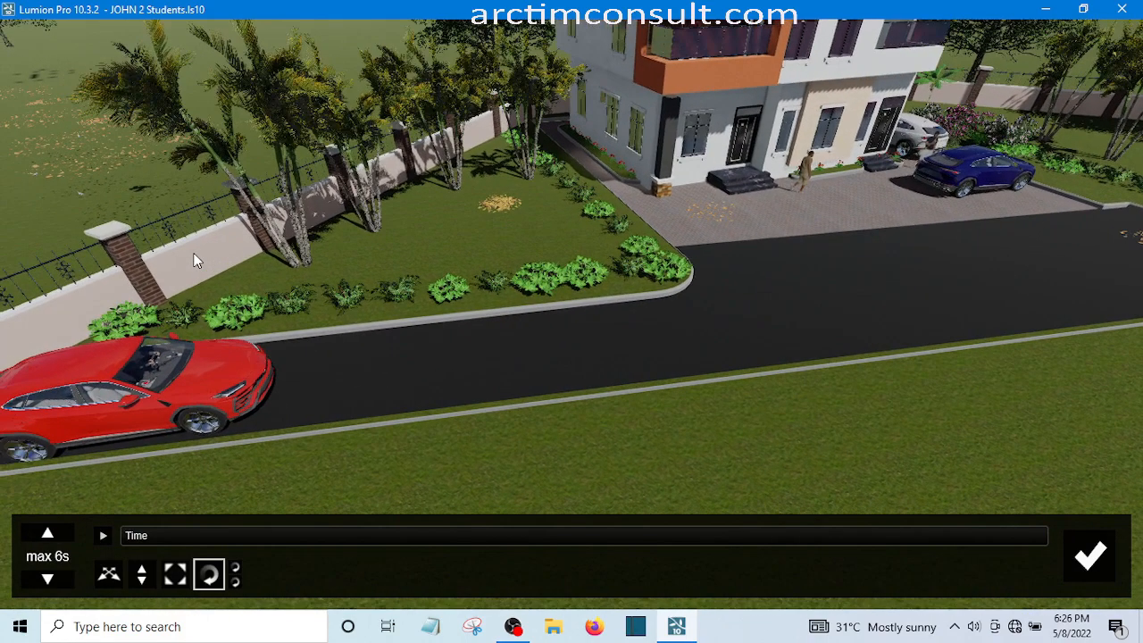
key(a)
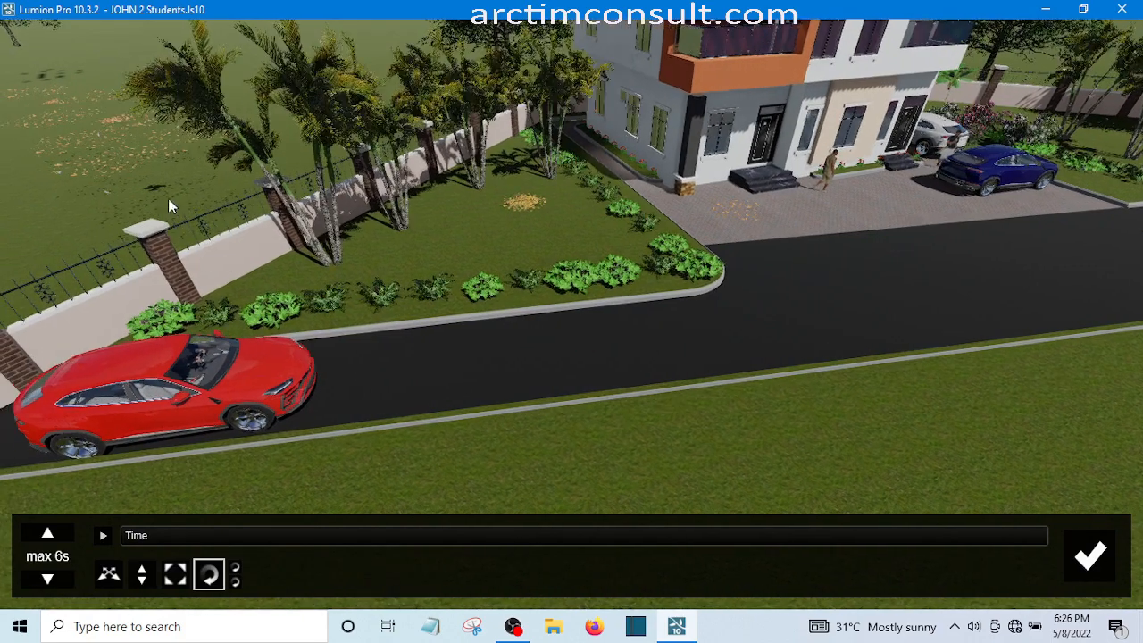
key(a)
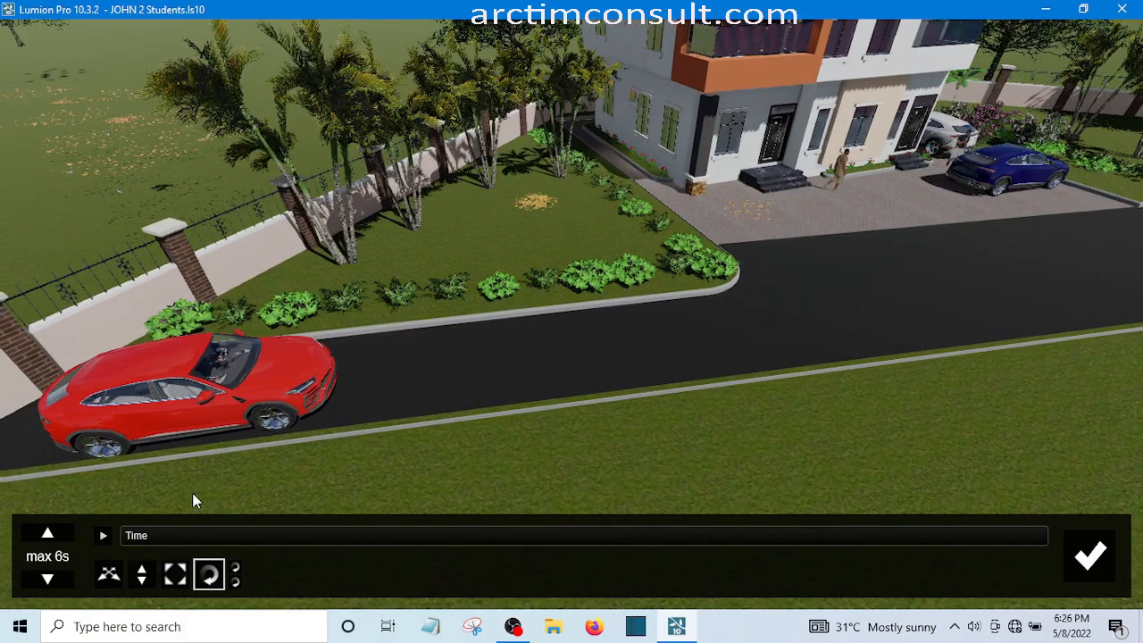
key(a)
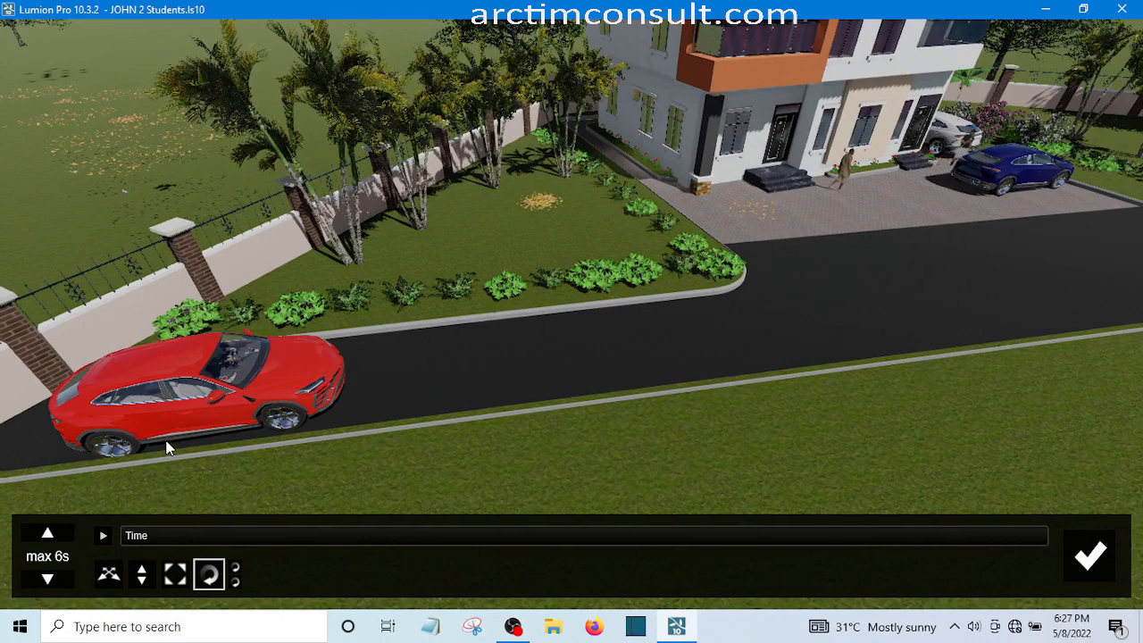
key(a)
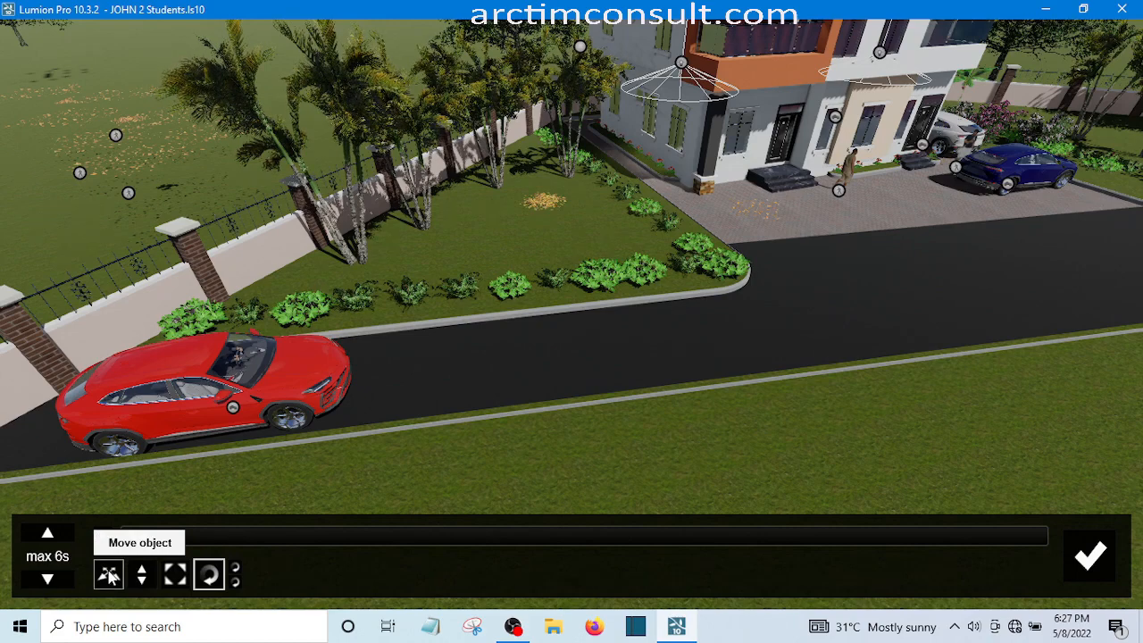
click(108, 575)
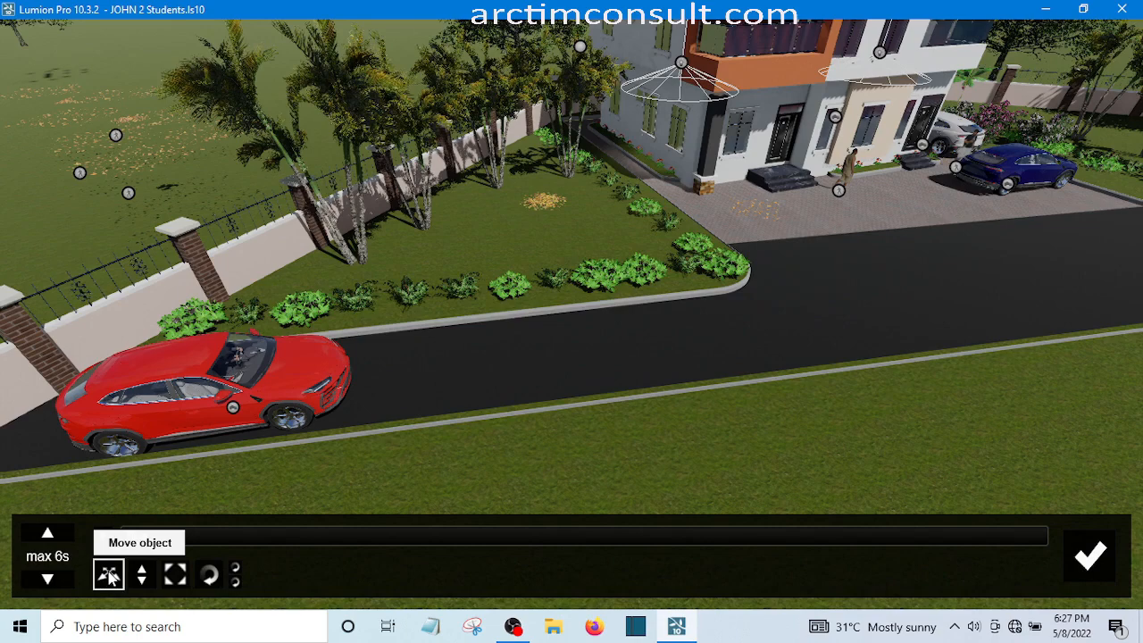
click(232, 410)
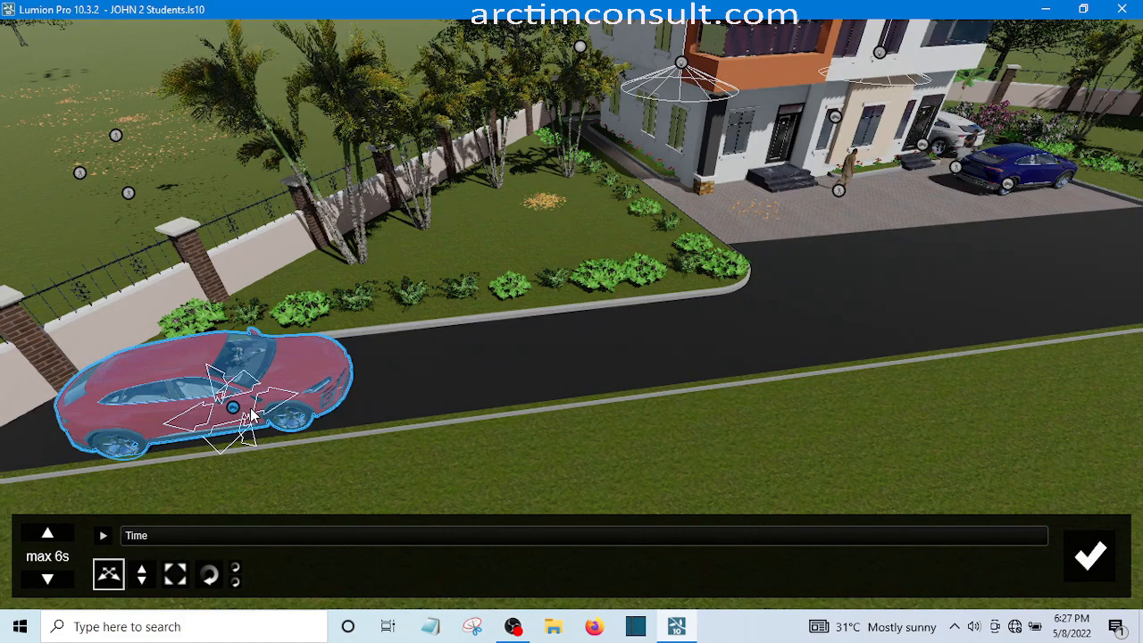
click(251, 410)
drag(251, 410, 257, 418)
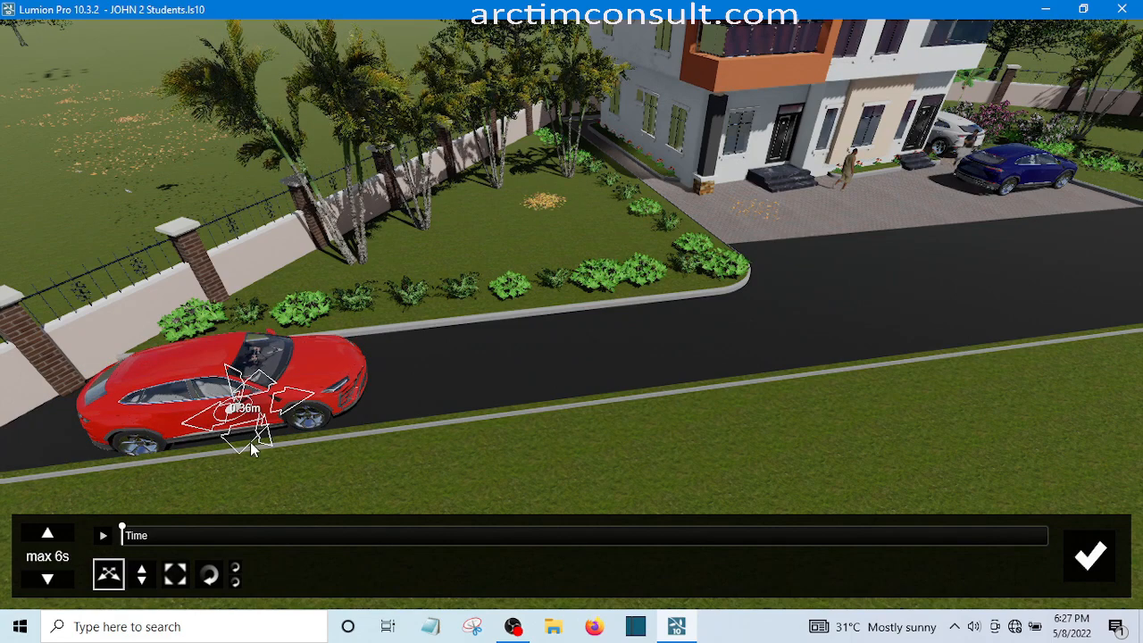
Advance the animation time to 1.0 s and move the red SUV forward along the road to set its second position
click(251, 446)
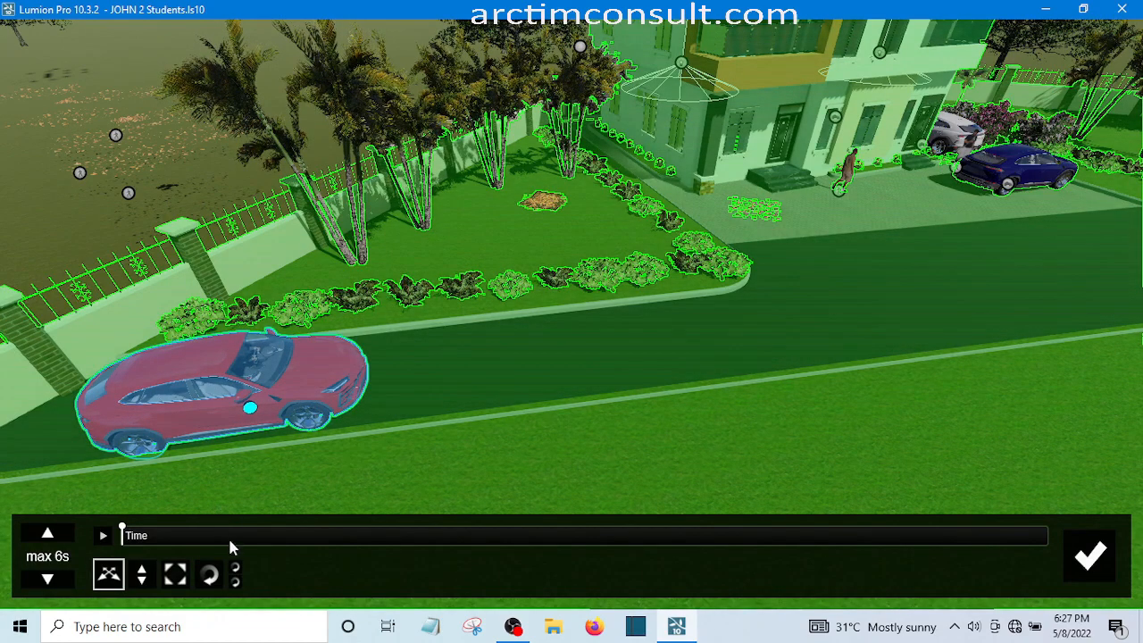
click(130, 534)
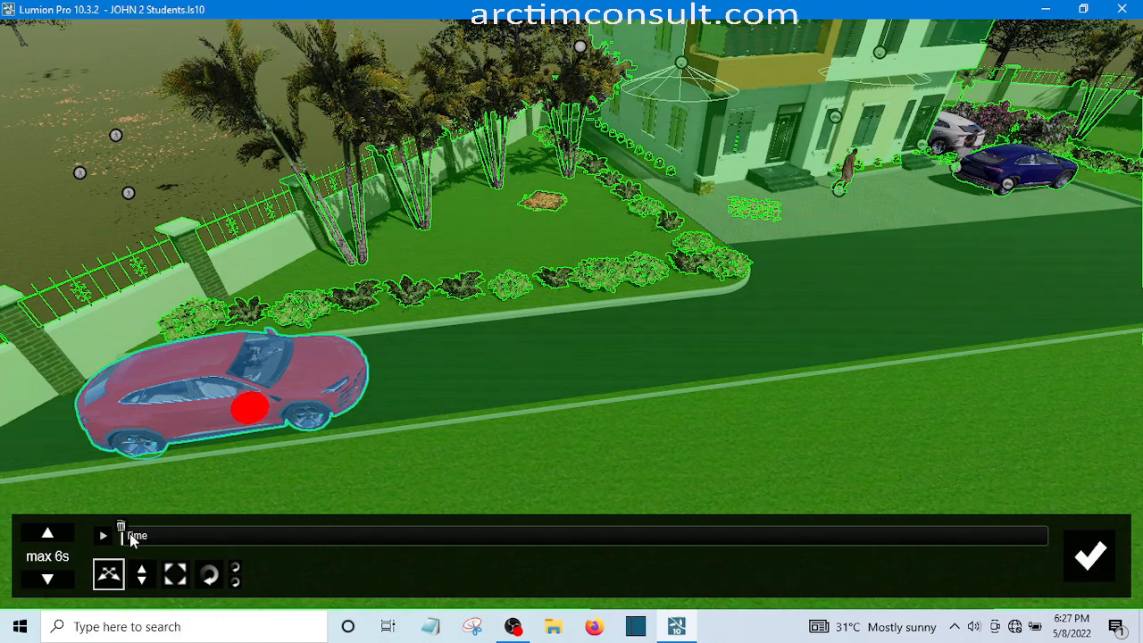
click(129, 536)
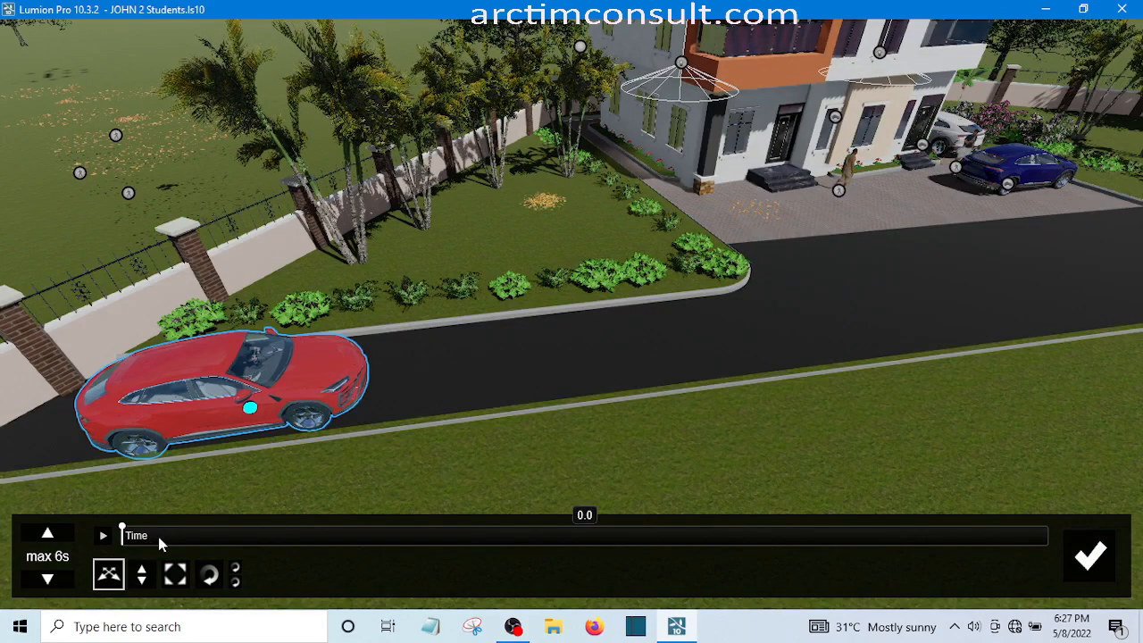
drag(159, 538, 186, 540)
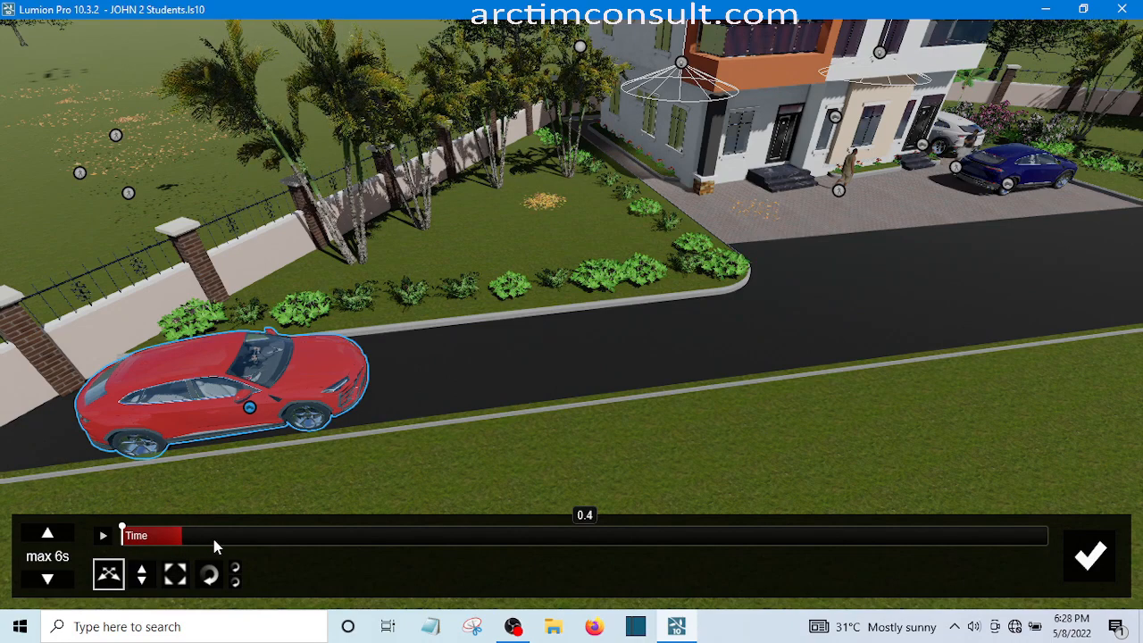
click(212, 536)
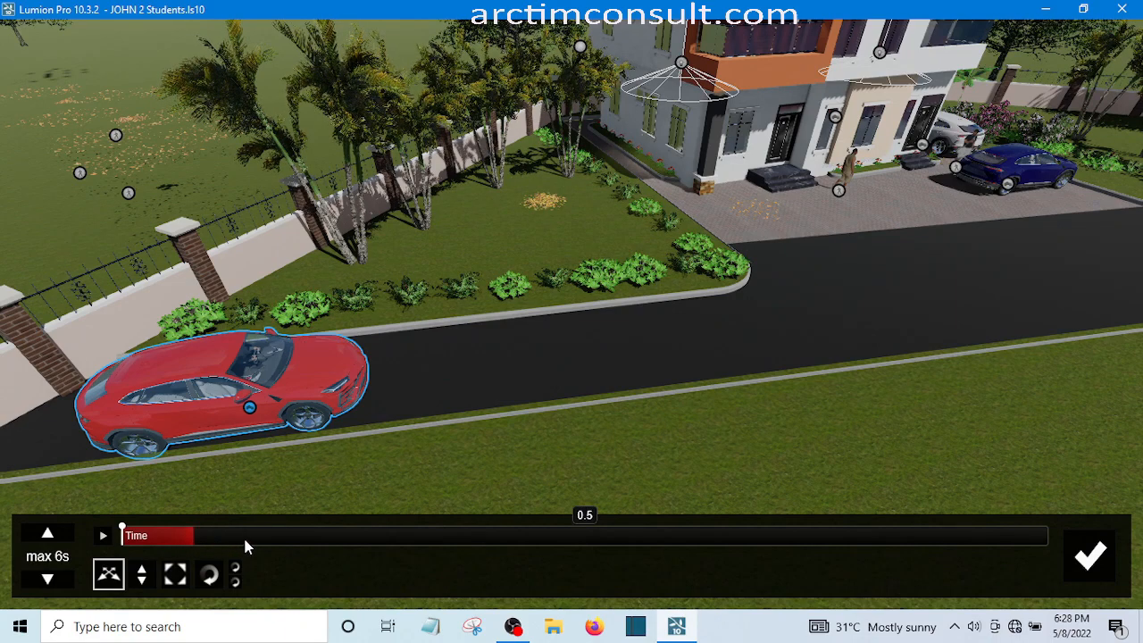
click(245, 540)
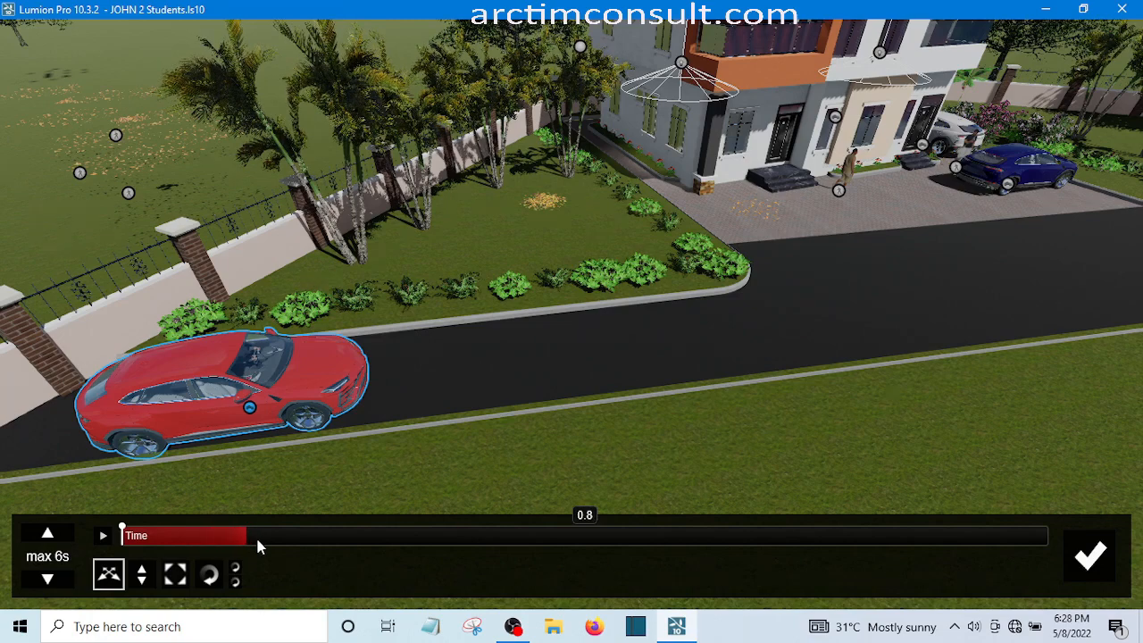
drag(267, 539, 299, 543)
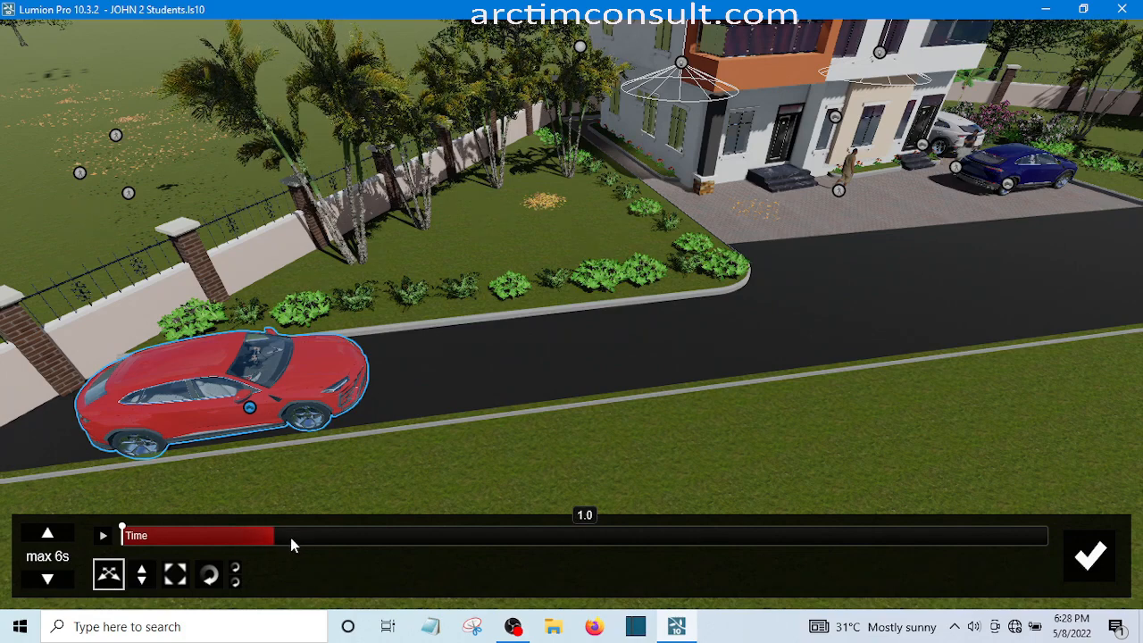
click(284, 537)
drag(281, 537, 279, 536)
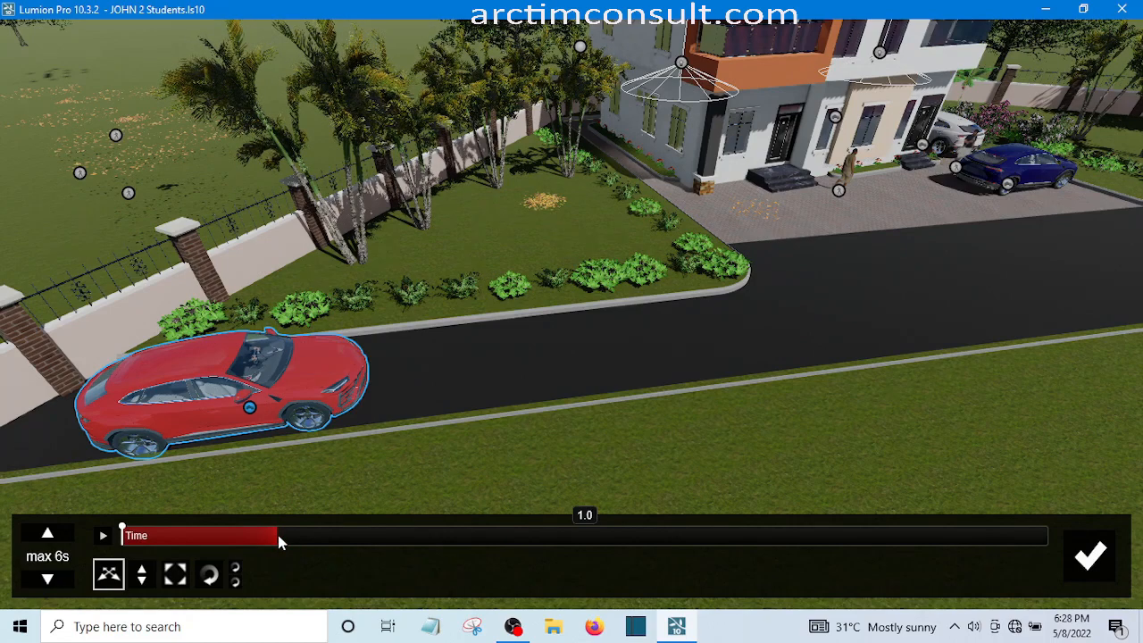
click(250, 408)
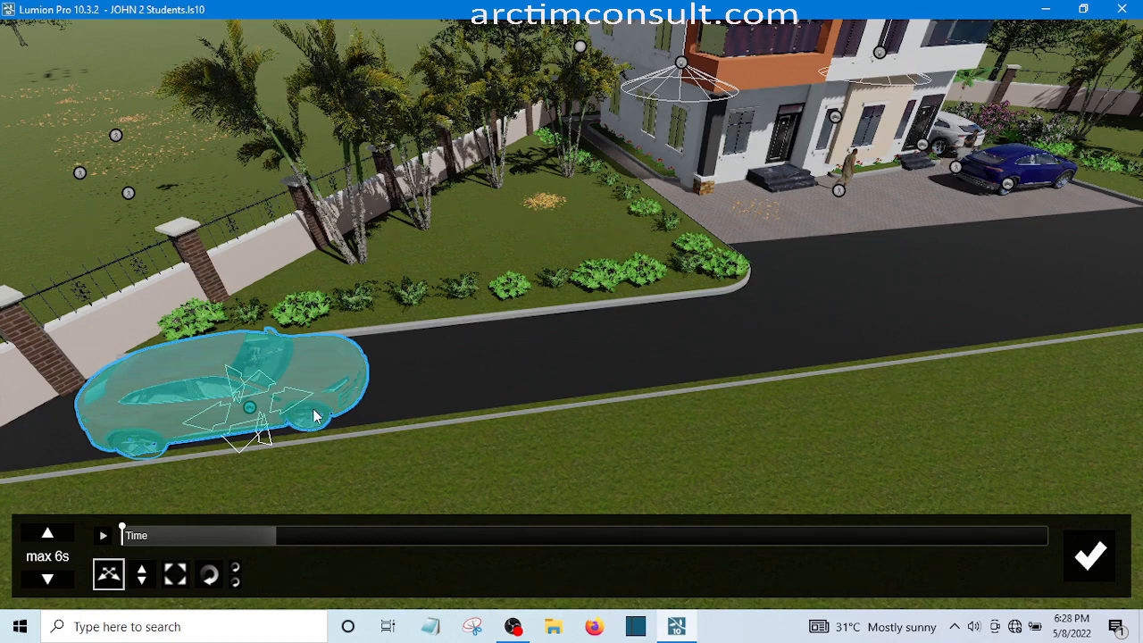
mouse_move(369, 402)
mouse_down()
mouse_move(384, 406)
mouse_move(348, 393)
mouse_move(383, 378)
mouse_move(372, 390)
mouse_up()
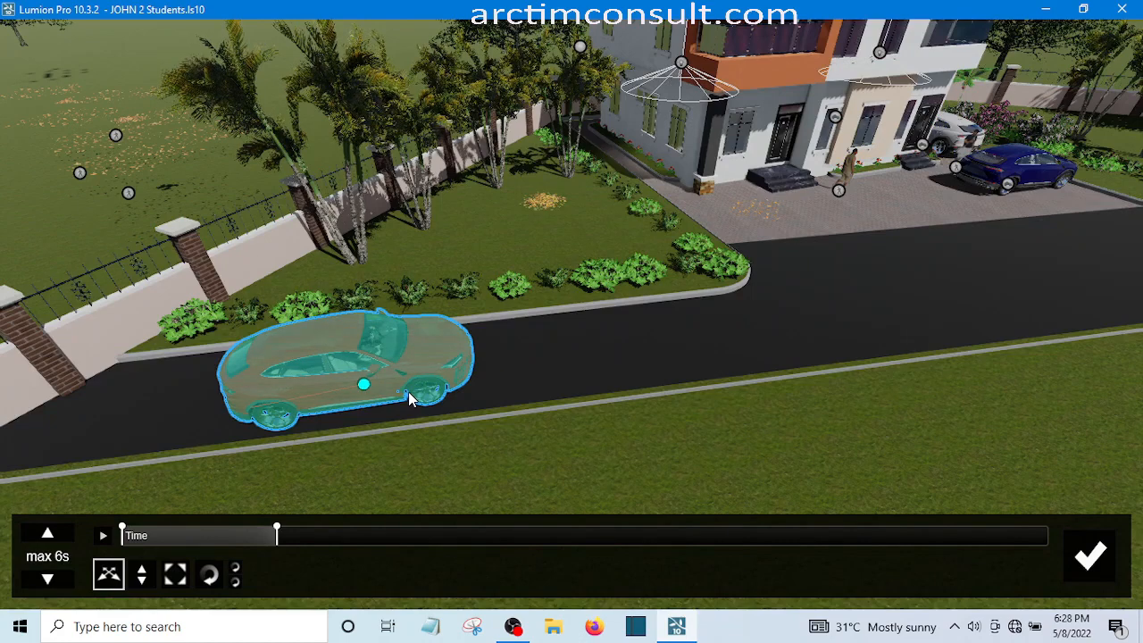
At 2.0 s, move the red SUV farther along the road, just past the curb corner in front of the house
click(267, 537)
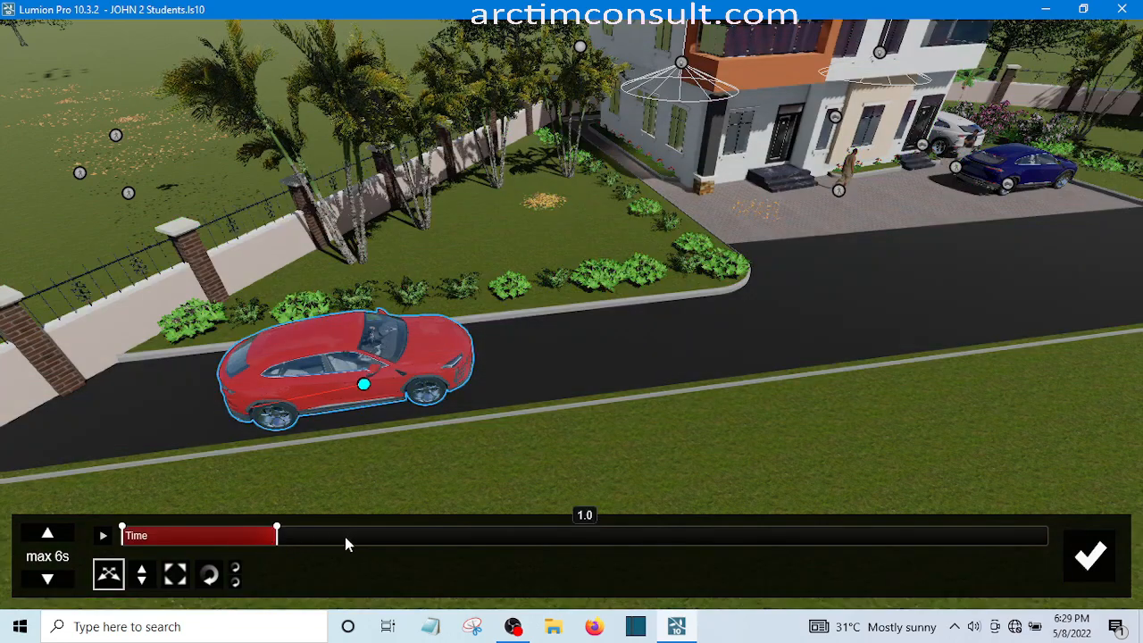
mouse_move(418, 541)
mouse_down()
mouse_move(461, 540)
mouse_move(440, 540)
mouse_up()
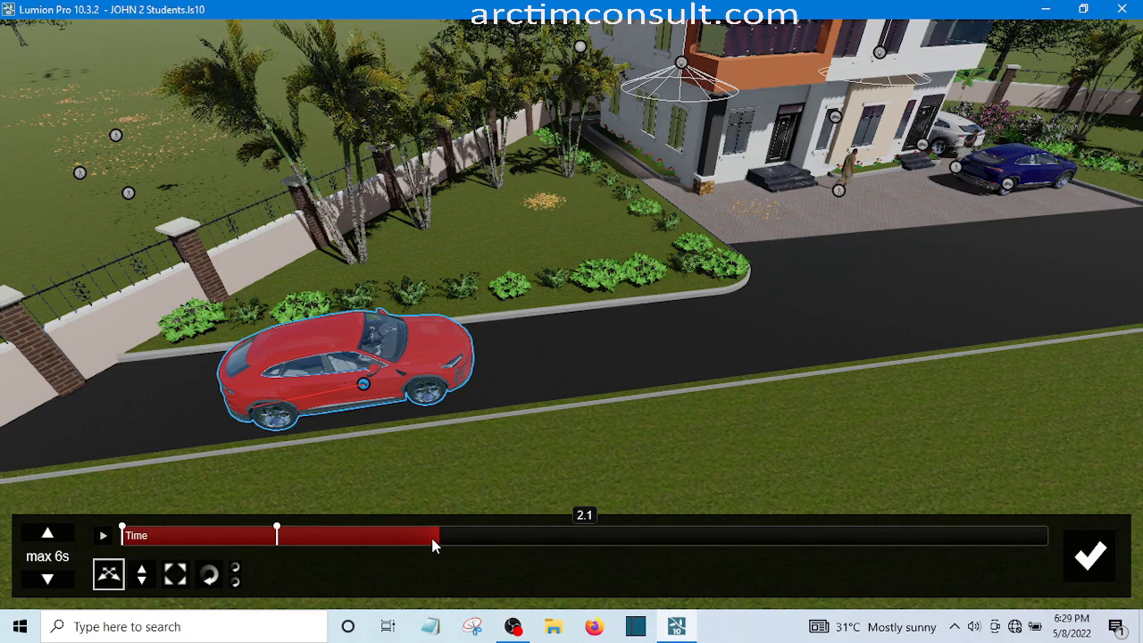
drag(433, 542, 427, 542)
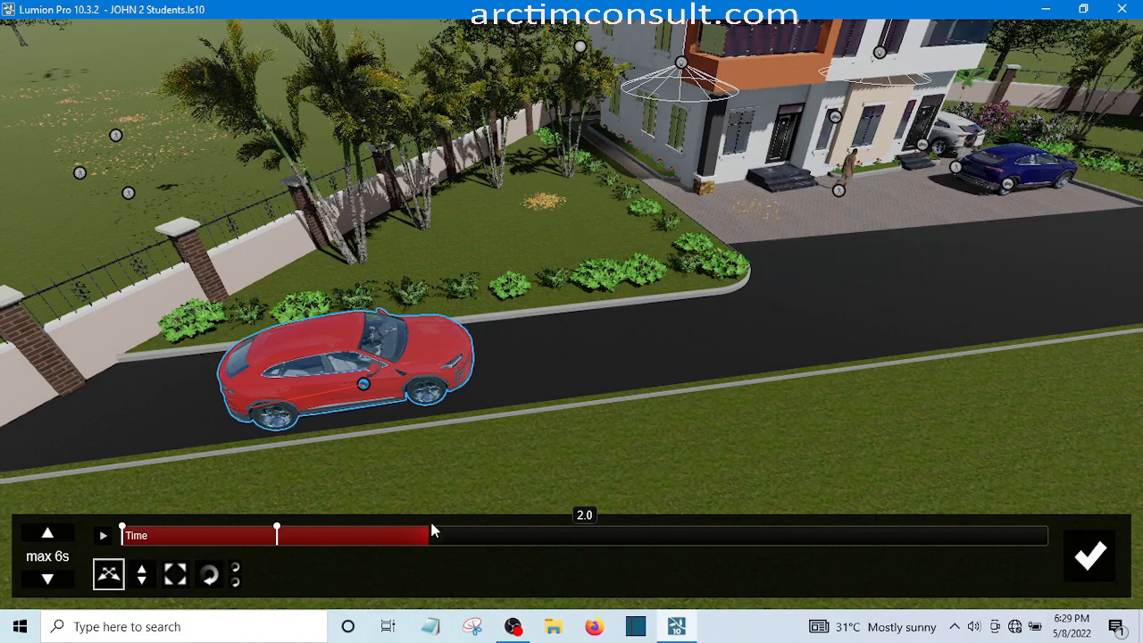
click(365, 384)
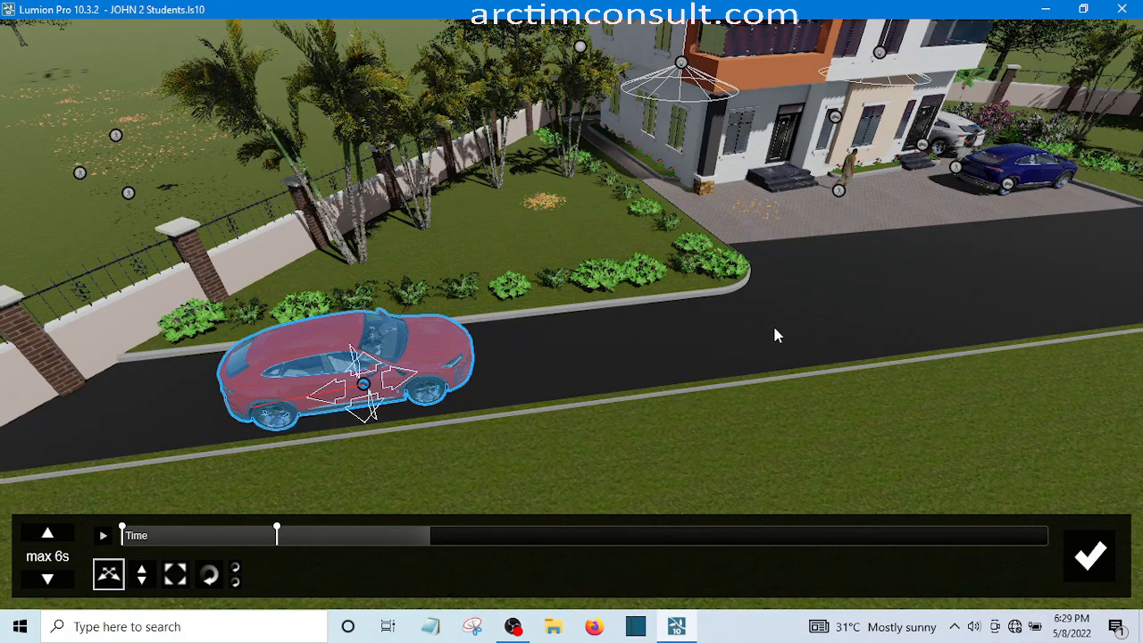
drag(775, 327, 775, 331)
mouse_move(876, 336)
mouse_down()
mouse_move(889, 334)
mouse_move(878, 330)
mouse_up()
drag(868, 328, 843, 348)
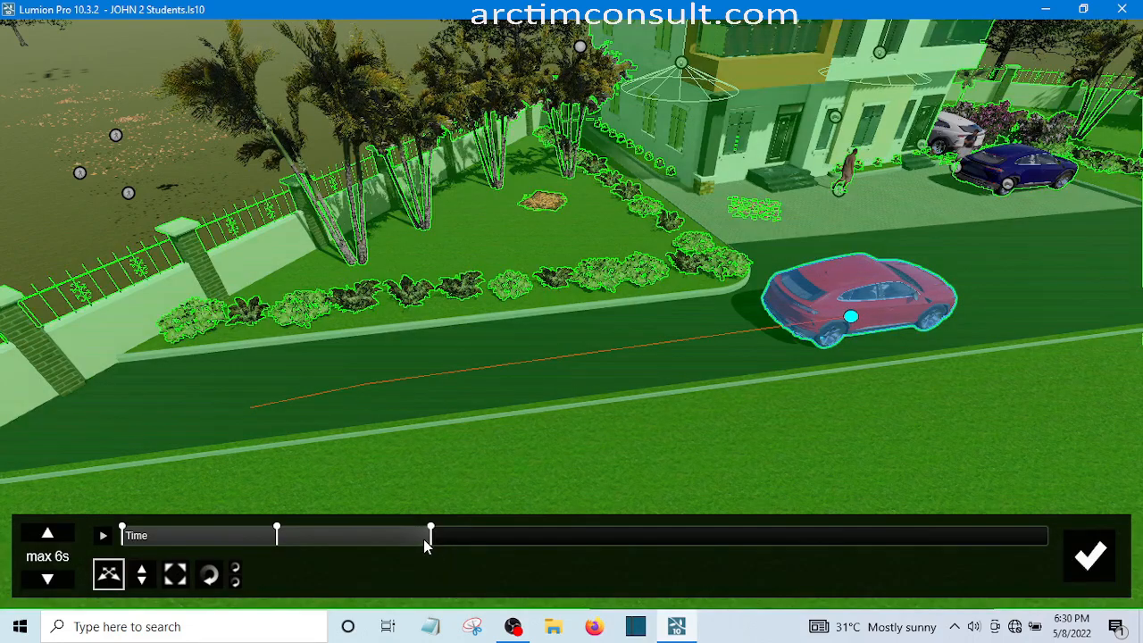
Advance the time to 2.5 s and move the red SUV about 1.8 m toward the paved forecourt
click(425, 538)
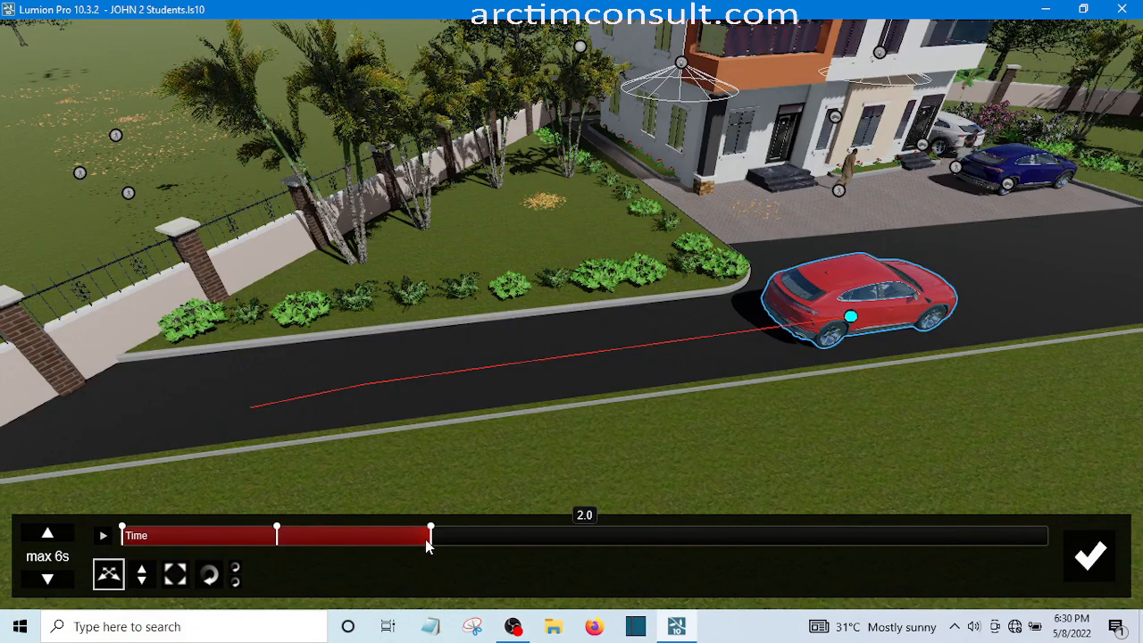
click(476, 535)
click(474, 536)
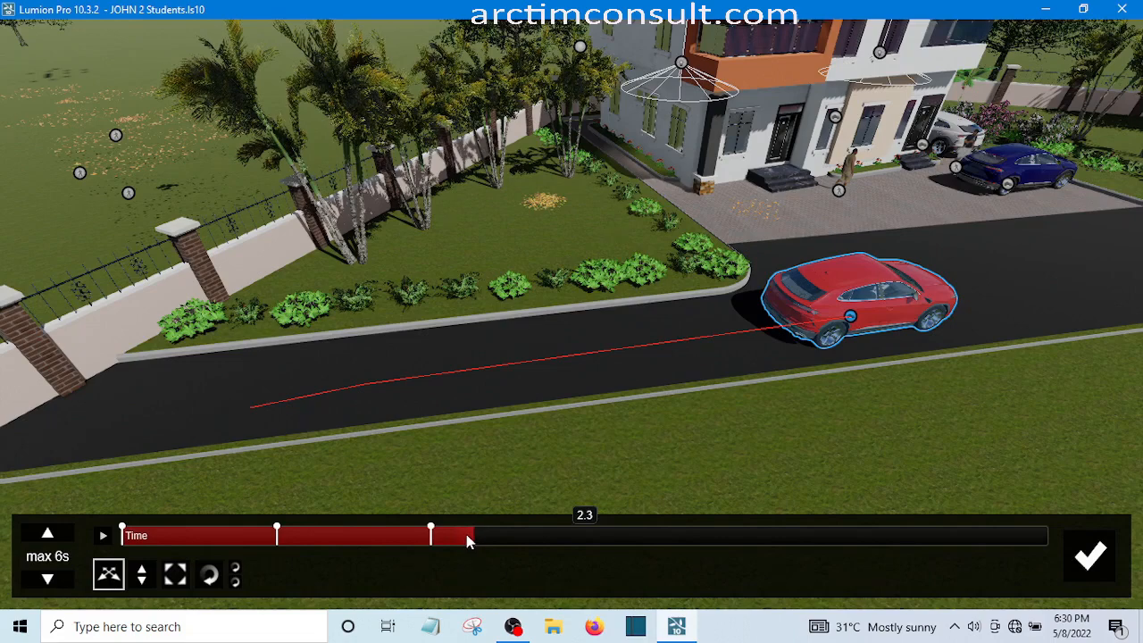
click(482, 535)
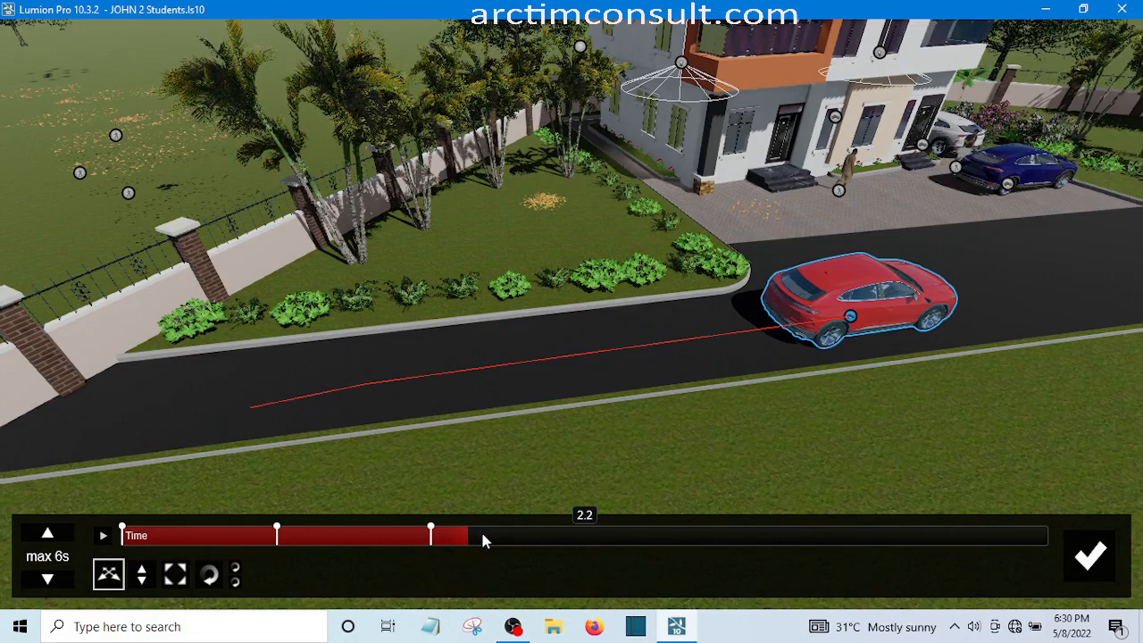
click(483, 536)
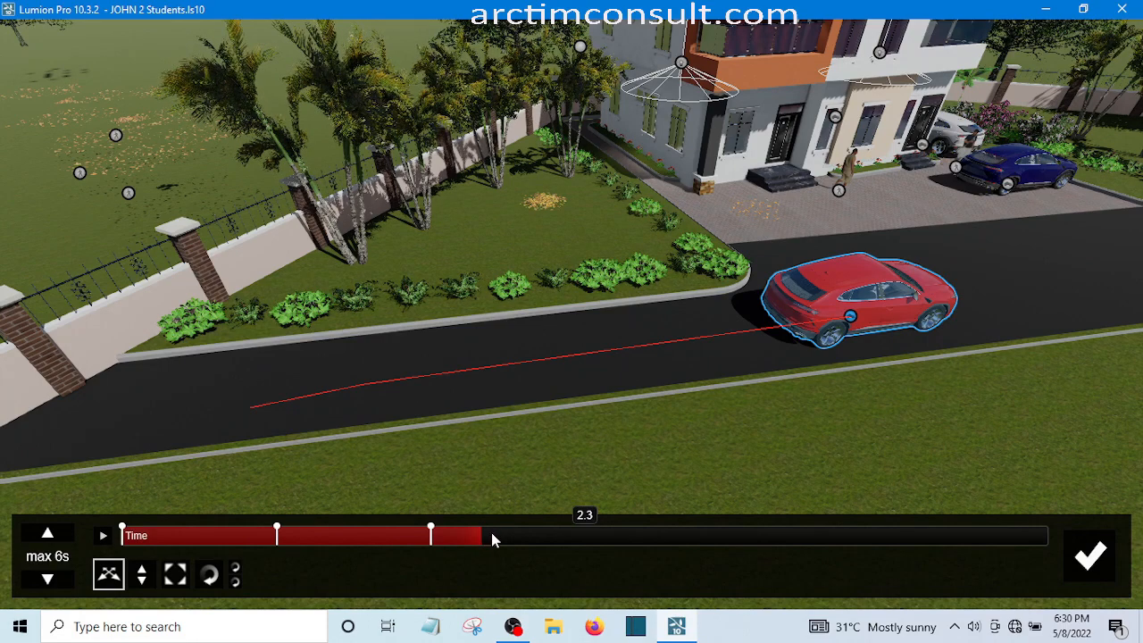
click(494, 540)
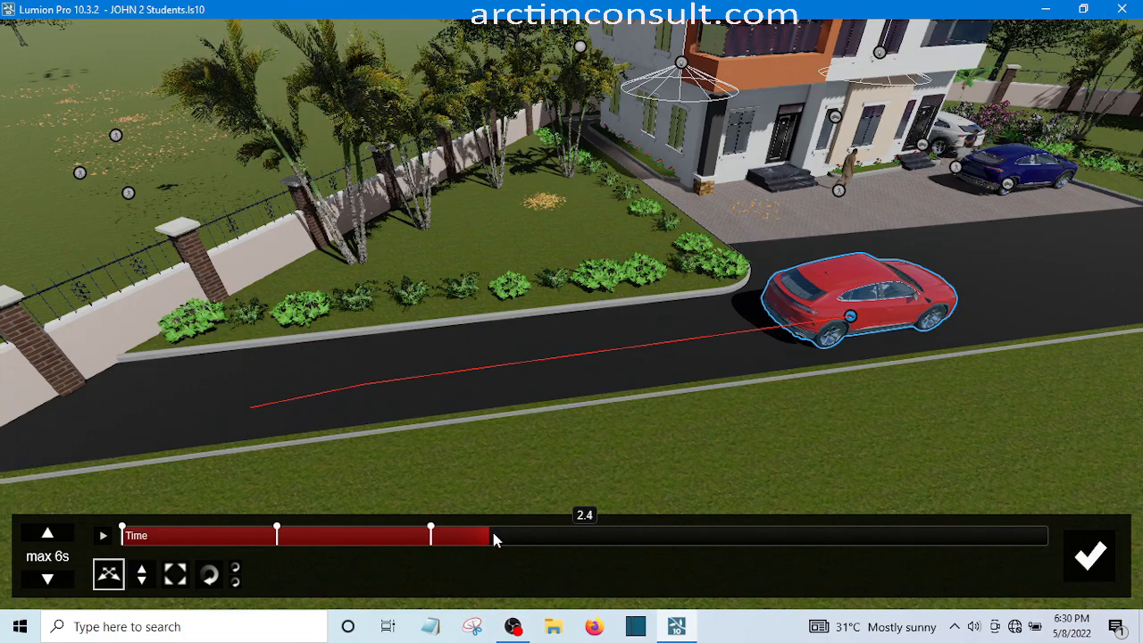
drag(495, 534, 508, 534)
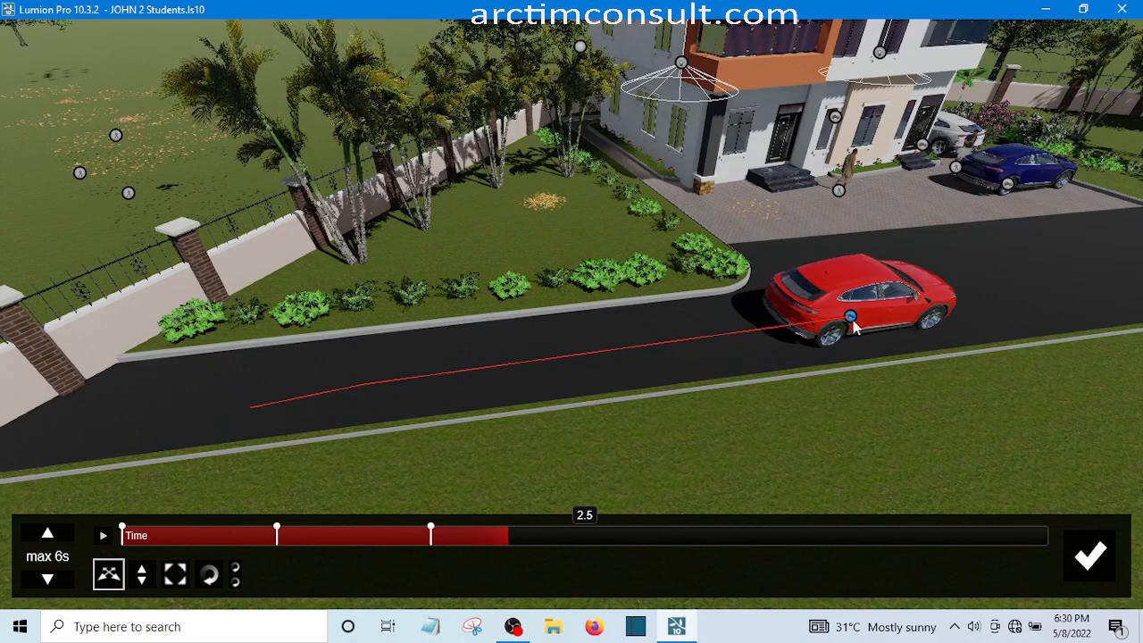
click(774, 343)
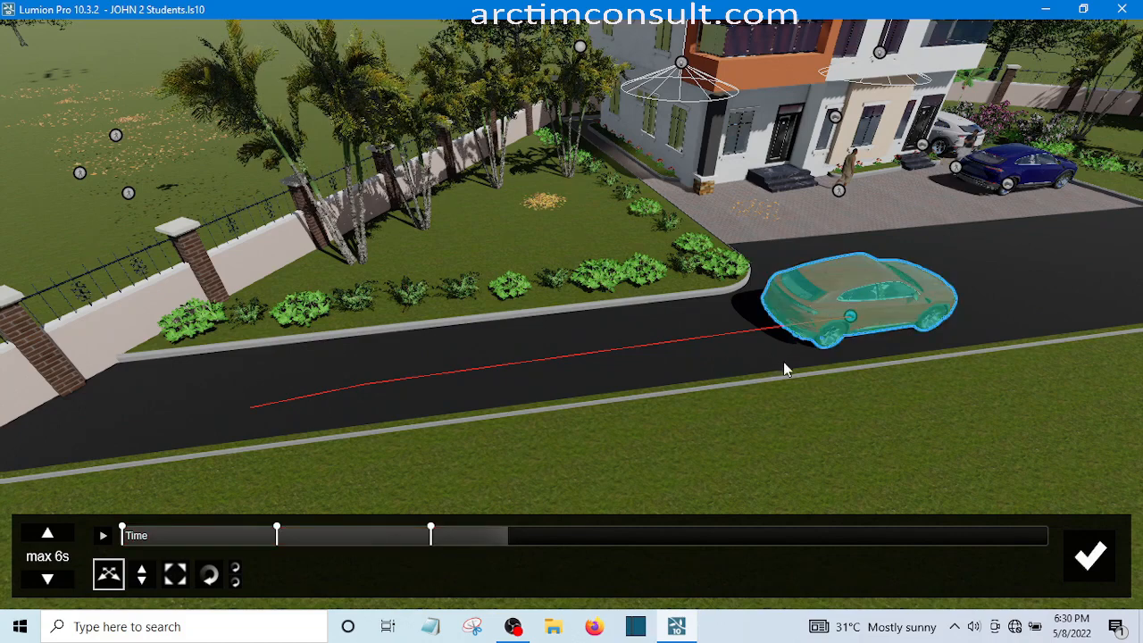
click(850, 317)
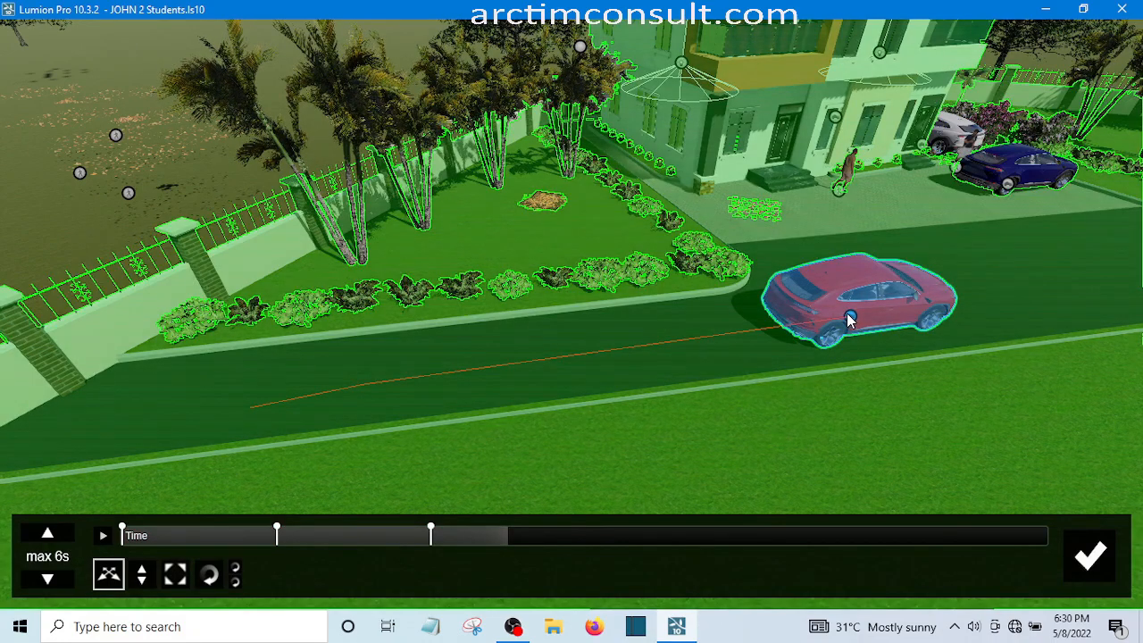
click(850, 320)
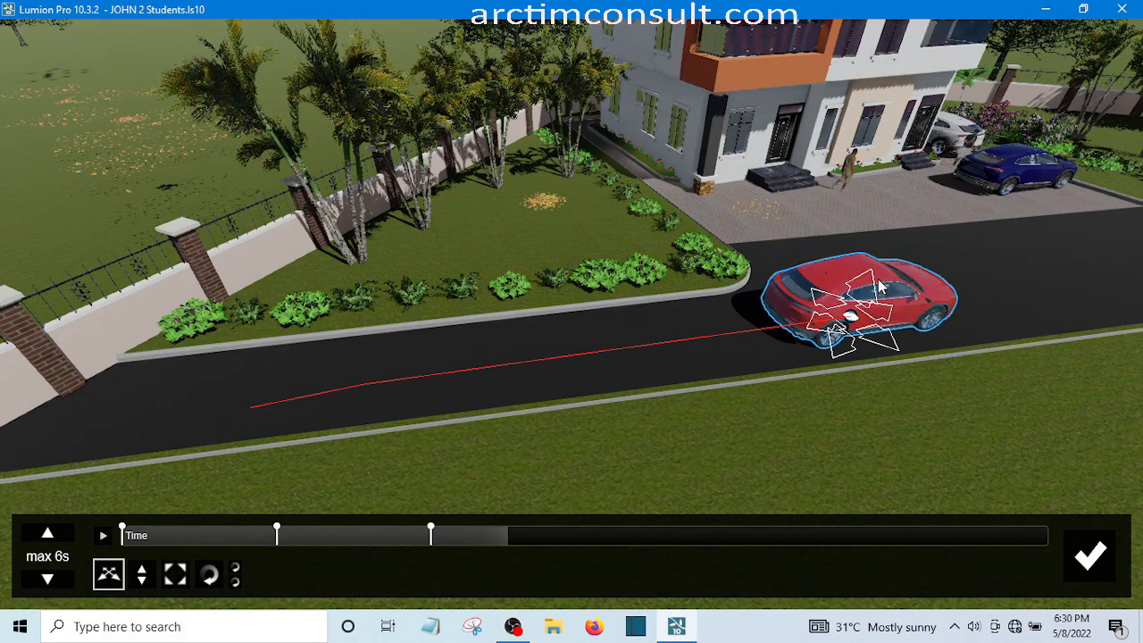
drag(880, 286, 875, 293)
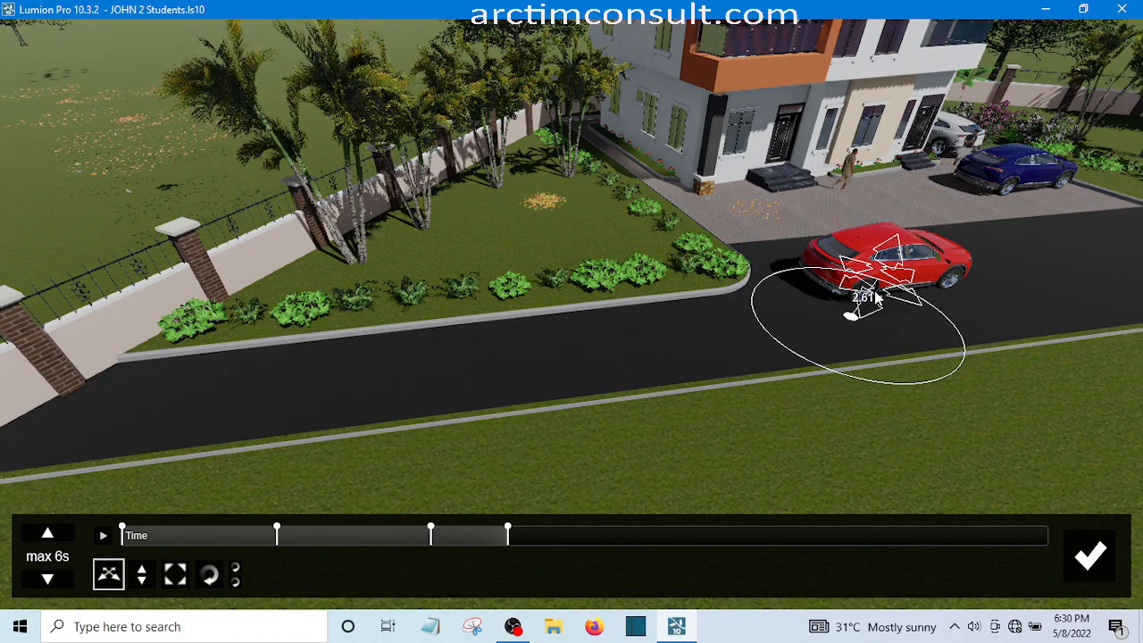
drag(877, 299, 877, 297)
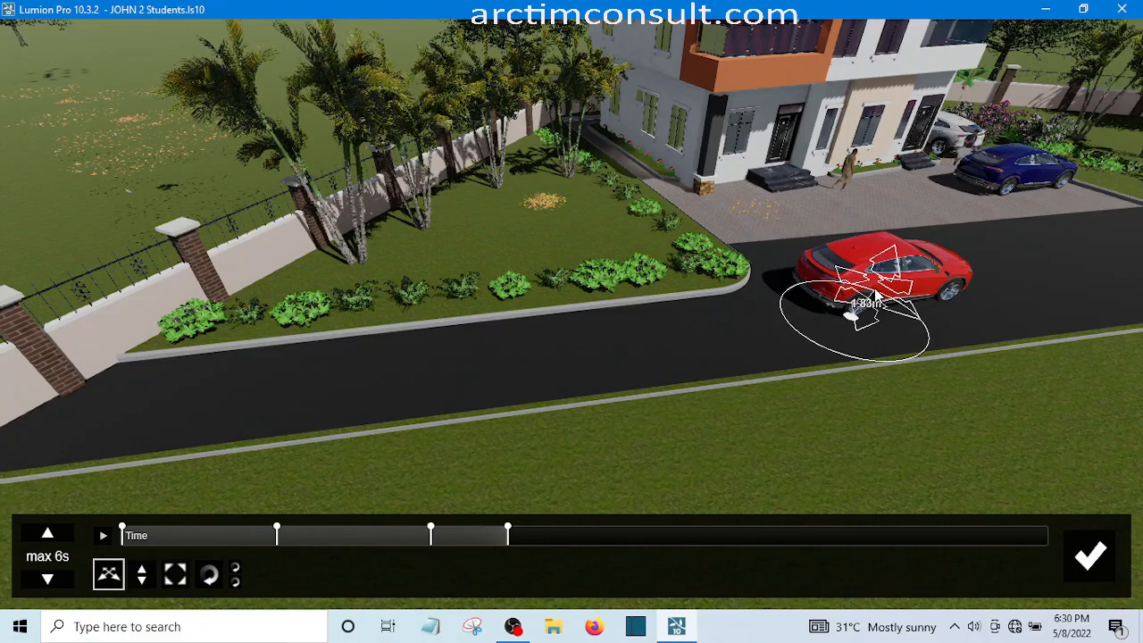
drag(876, 296, 880, 300)
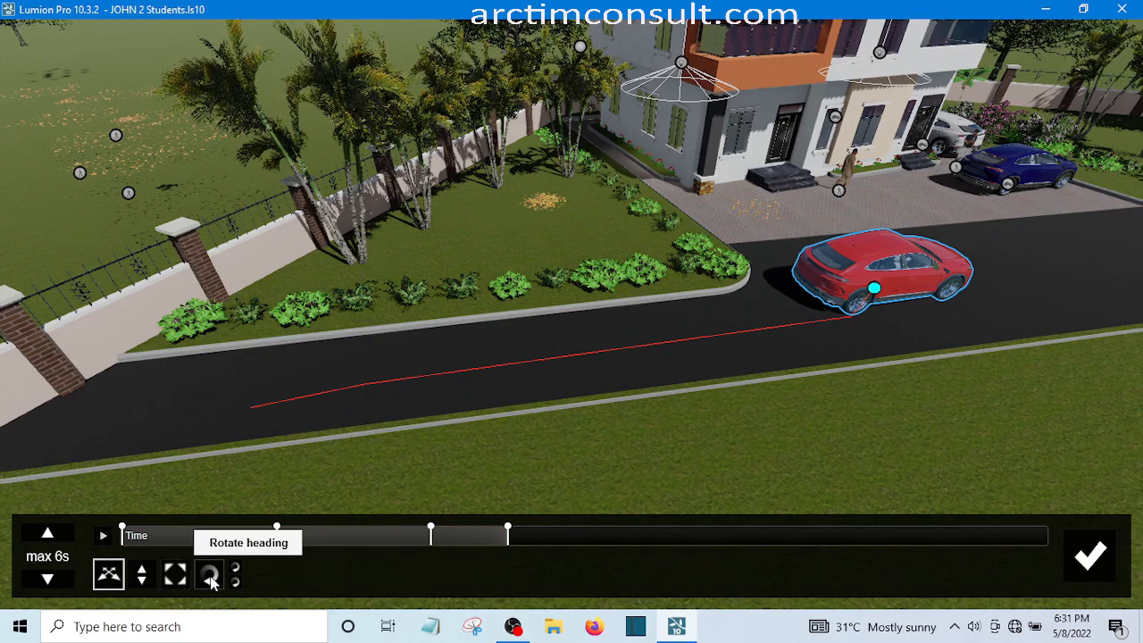
Rotate the red SUV's heading at the 2.5 s keyframe so its front points toward the house
click(211, 576)
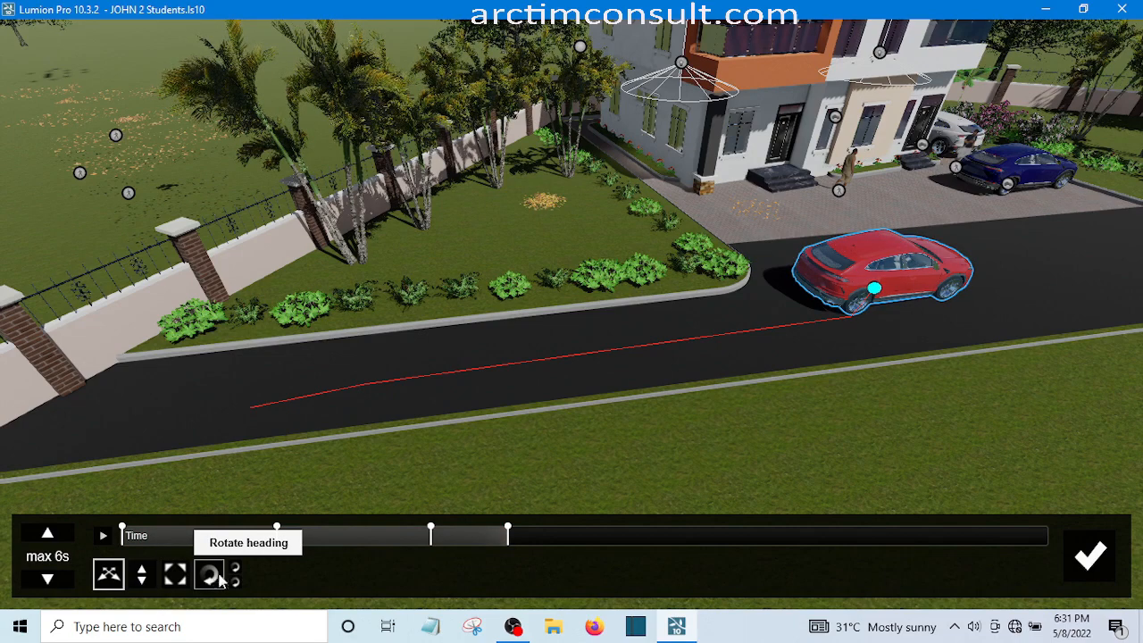
click(875, 290)
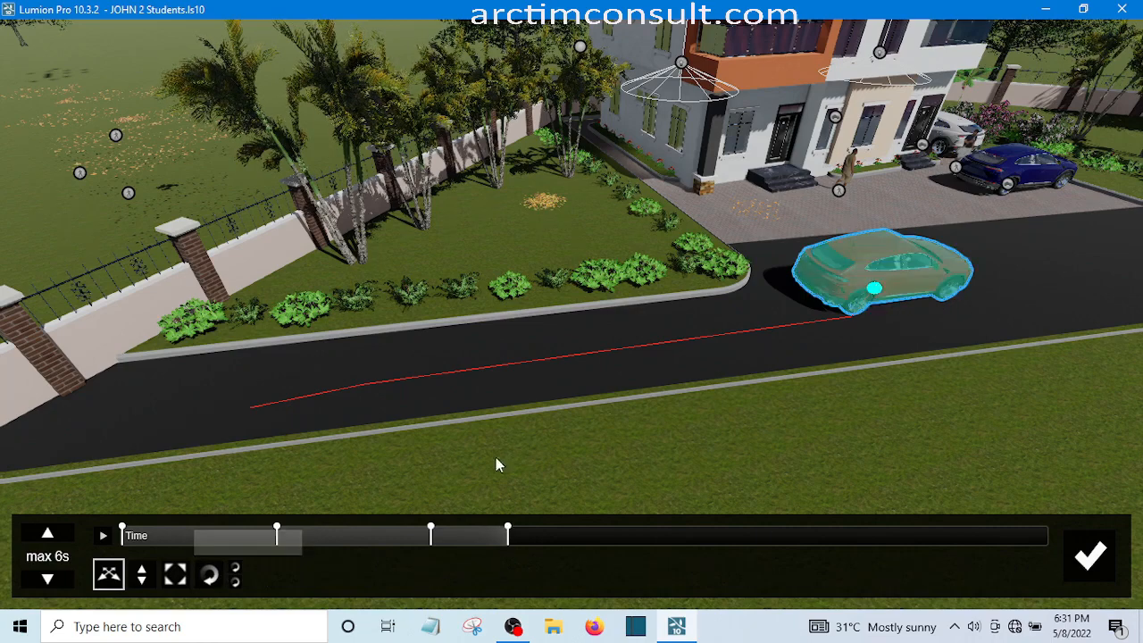
click(210, 575)
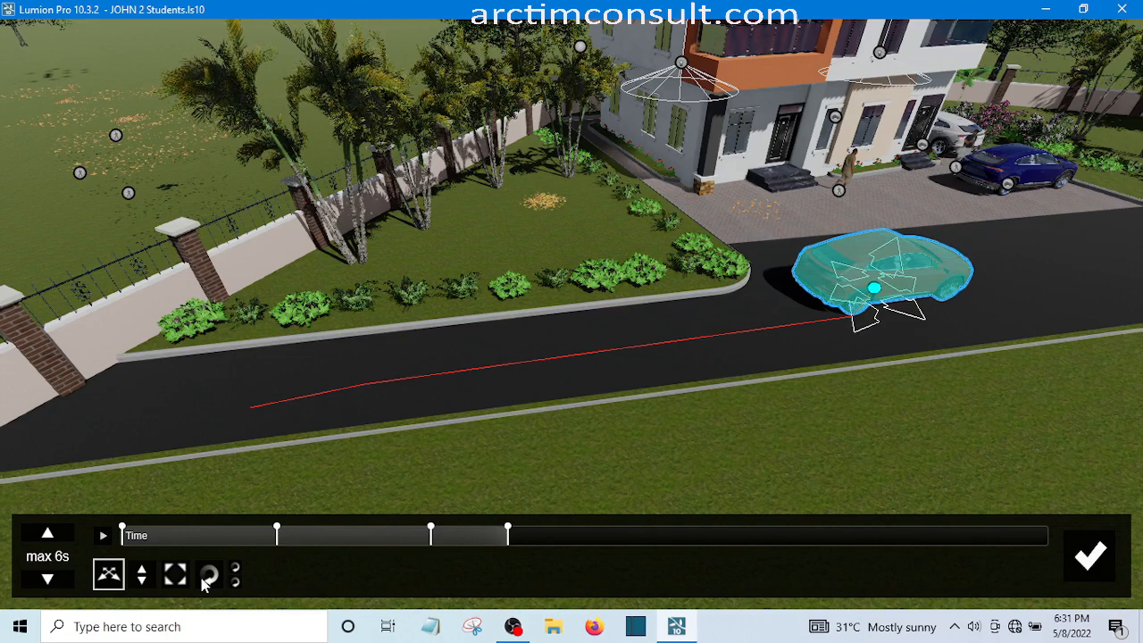
click(208, 577)
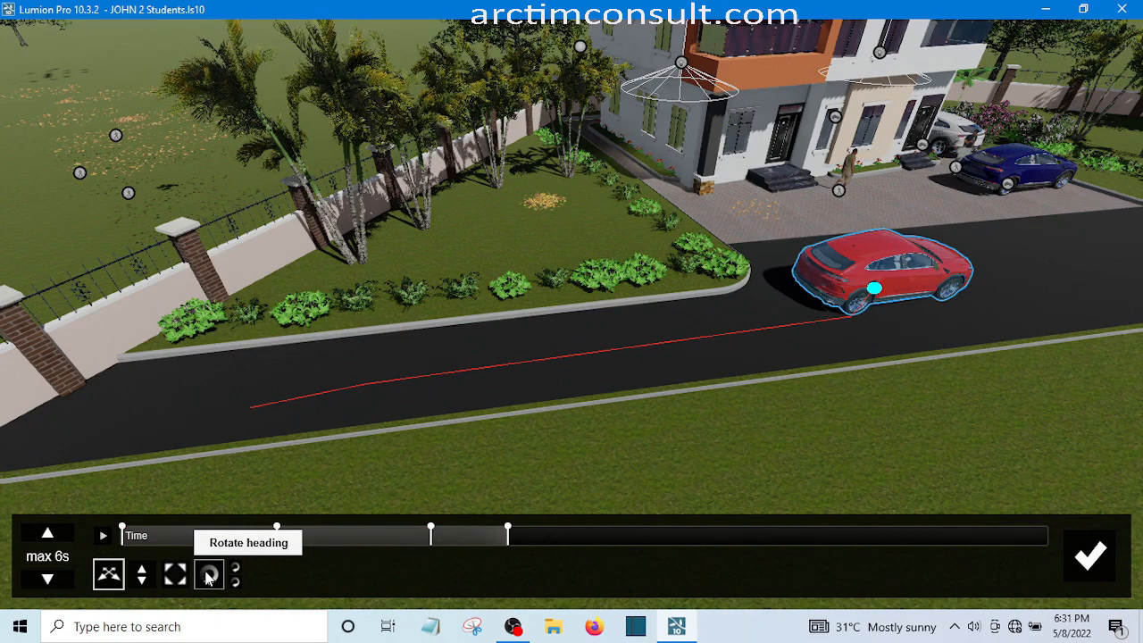
click(208, 577)
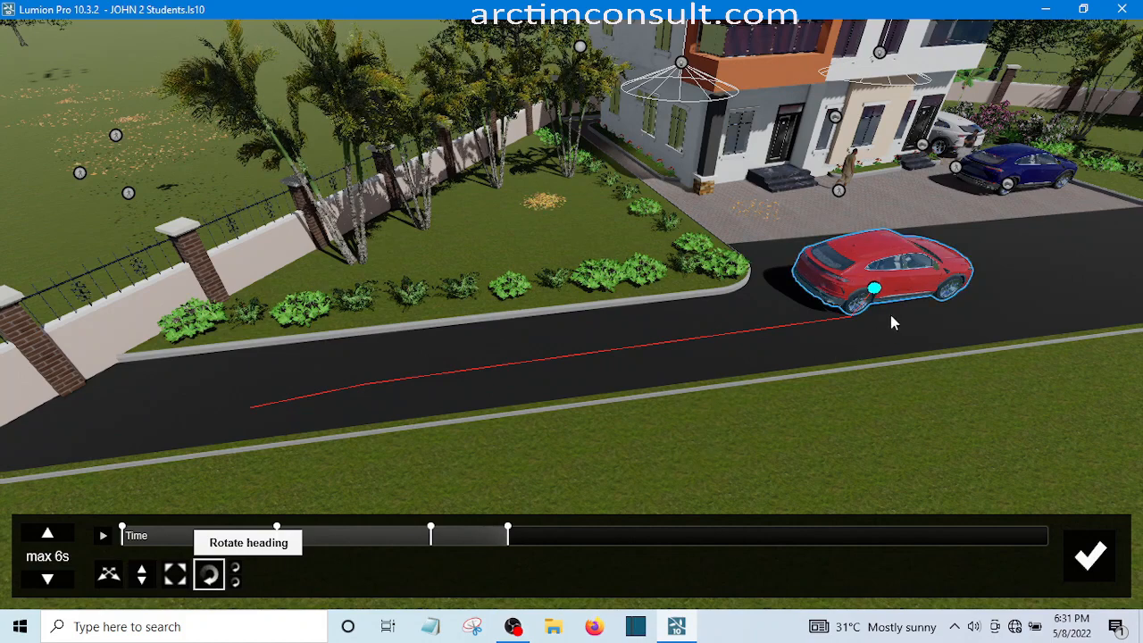
click(875, 288)
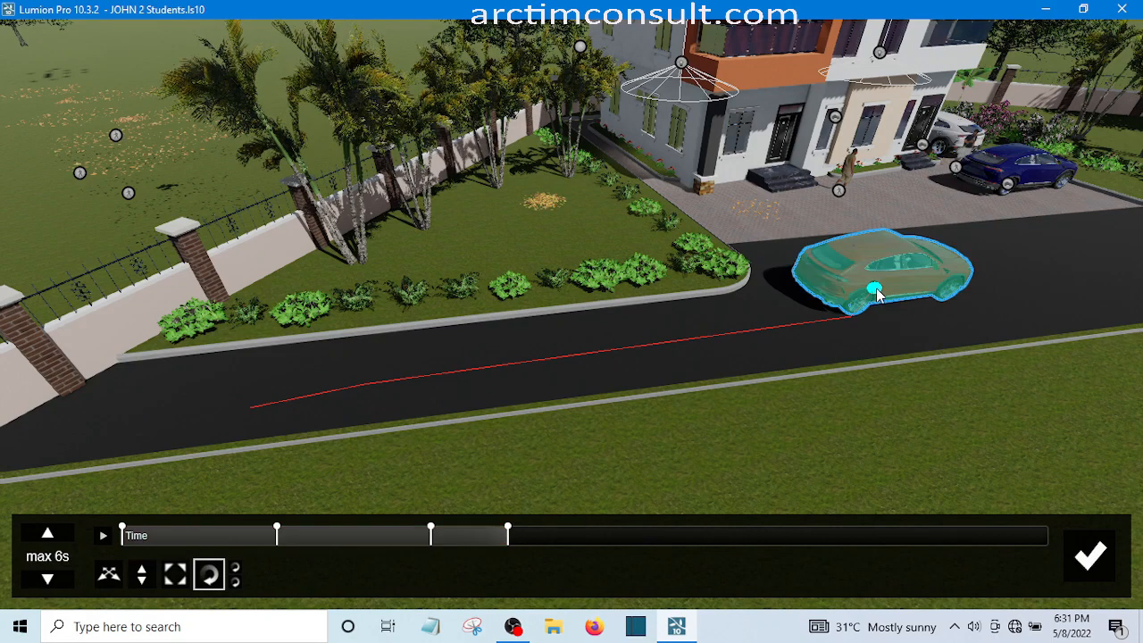
drag(875, 294, 898, 207)
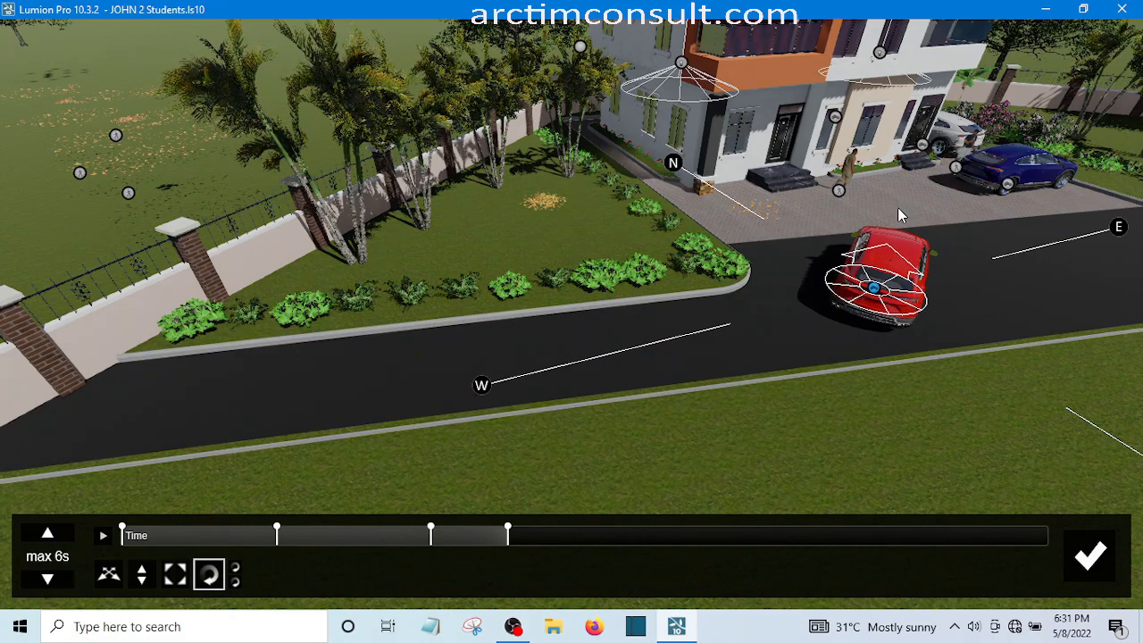
click(924, 306)
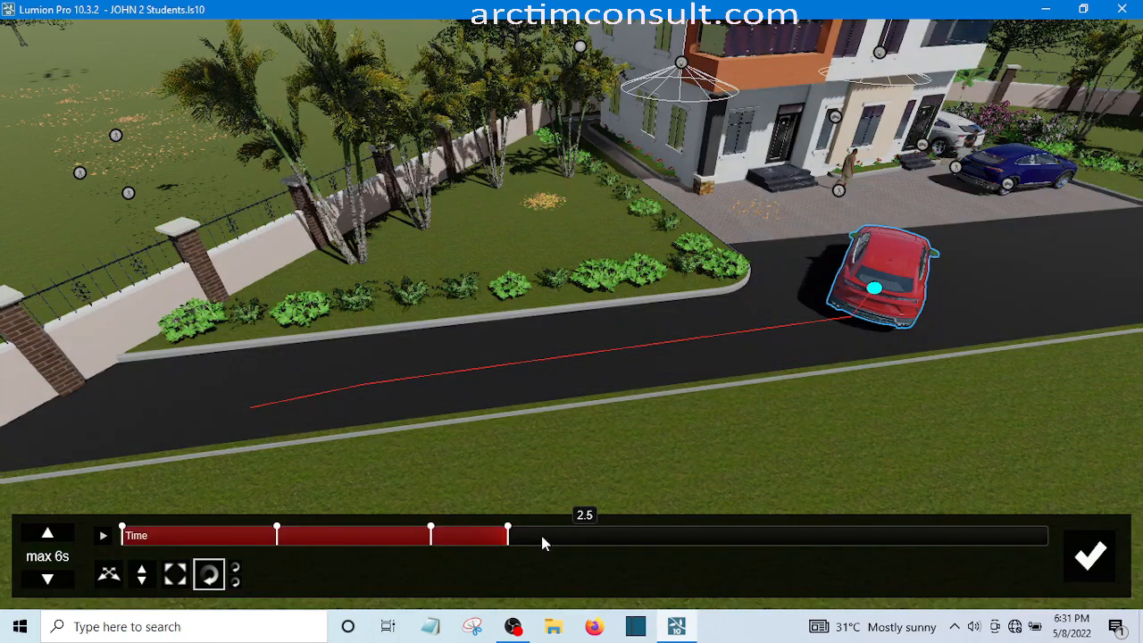
Advance the animation time to 3.0 s and move the red SUV a short distance closer to the paved forecourt
click(536, 536)
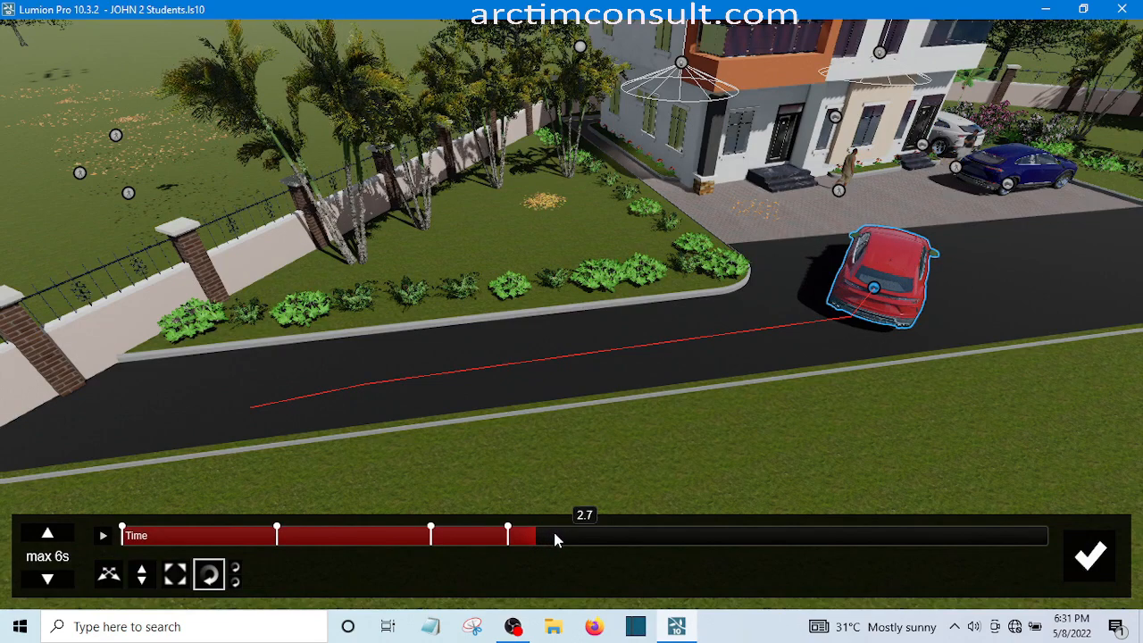
click(560, 536)
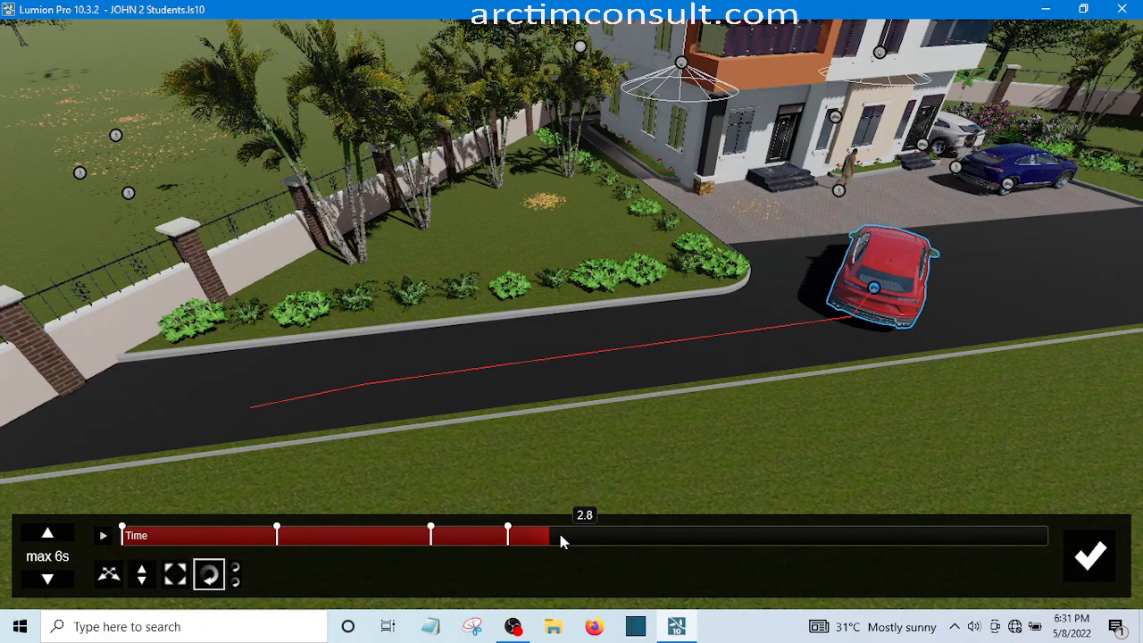
click(561, 540)
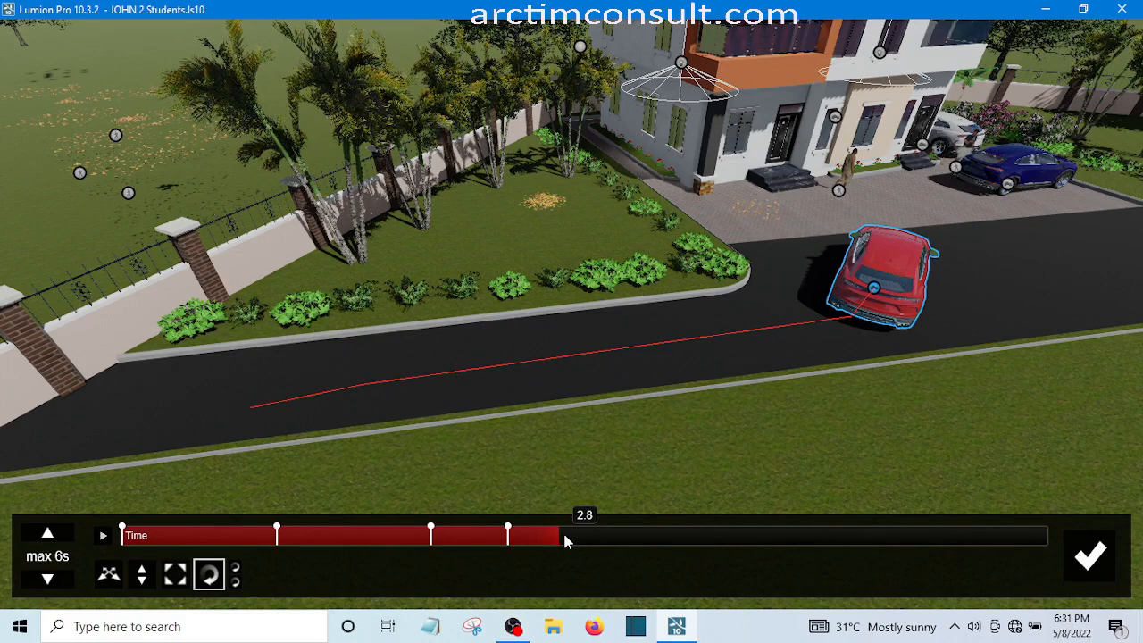
drag(565, 536, 574, 536)
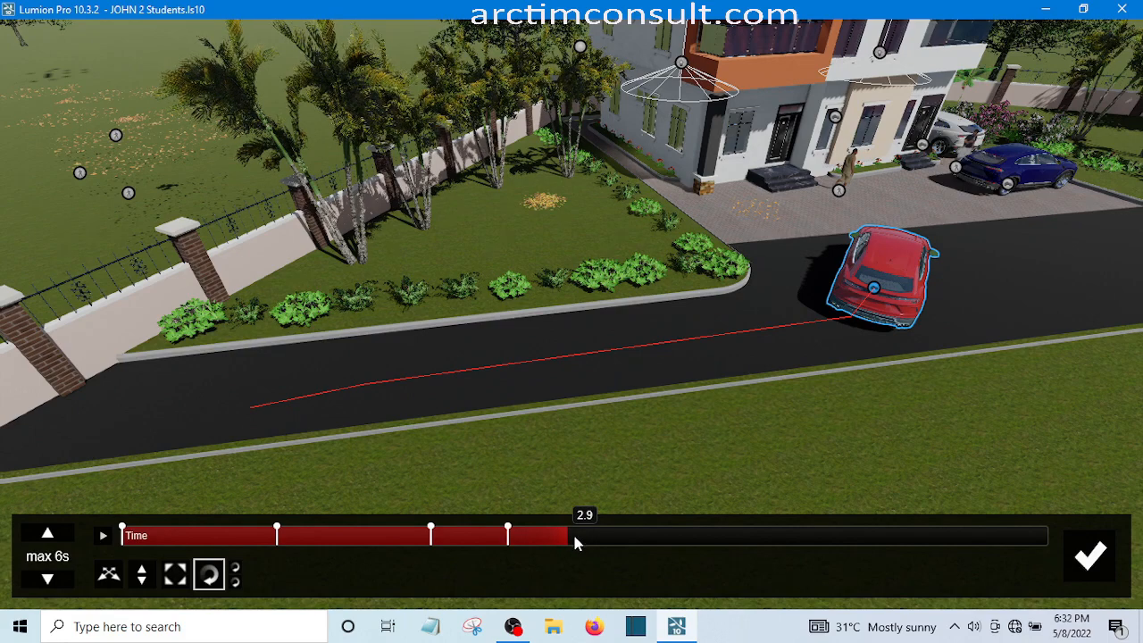
click(574, 538)
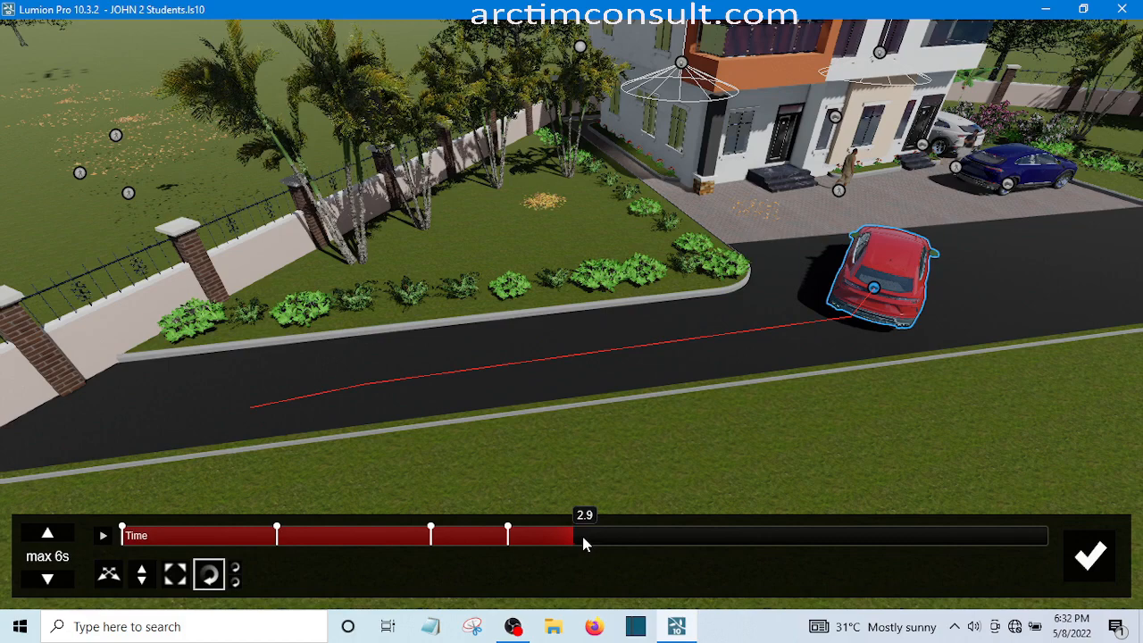
click(585, 537)
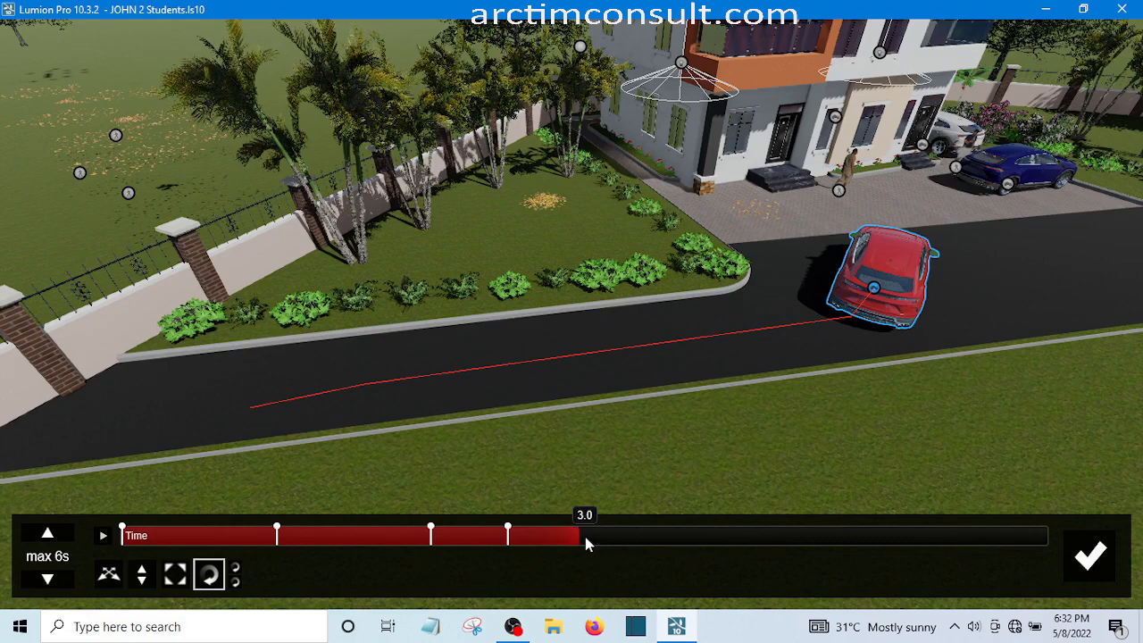
click(585, 539)
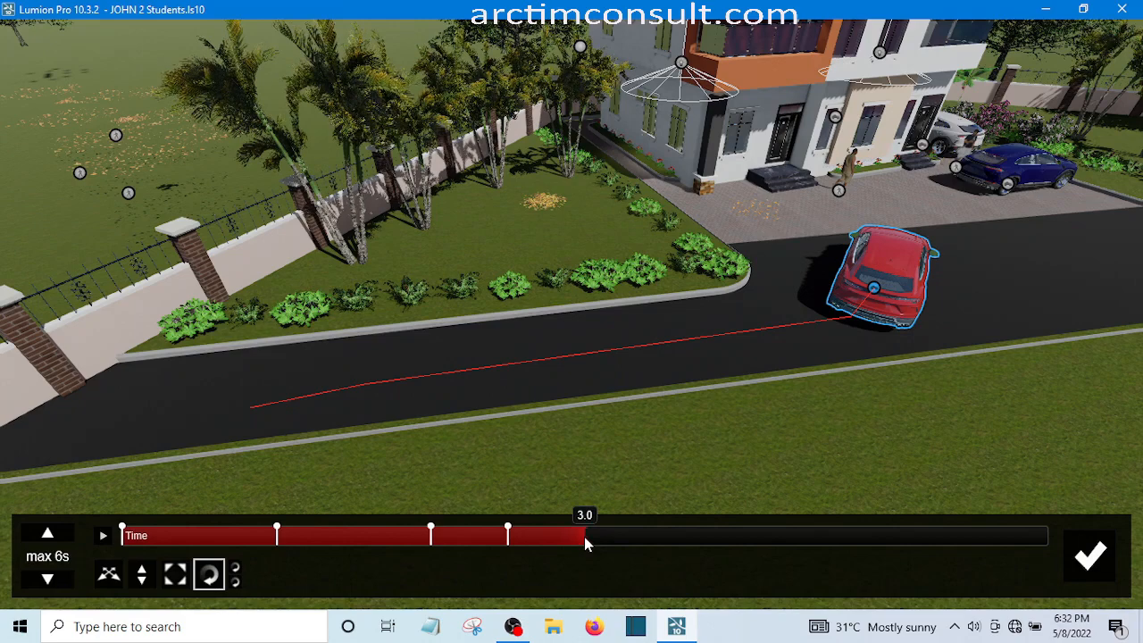
click(587, 529)
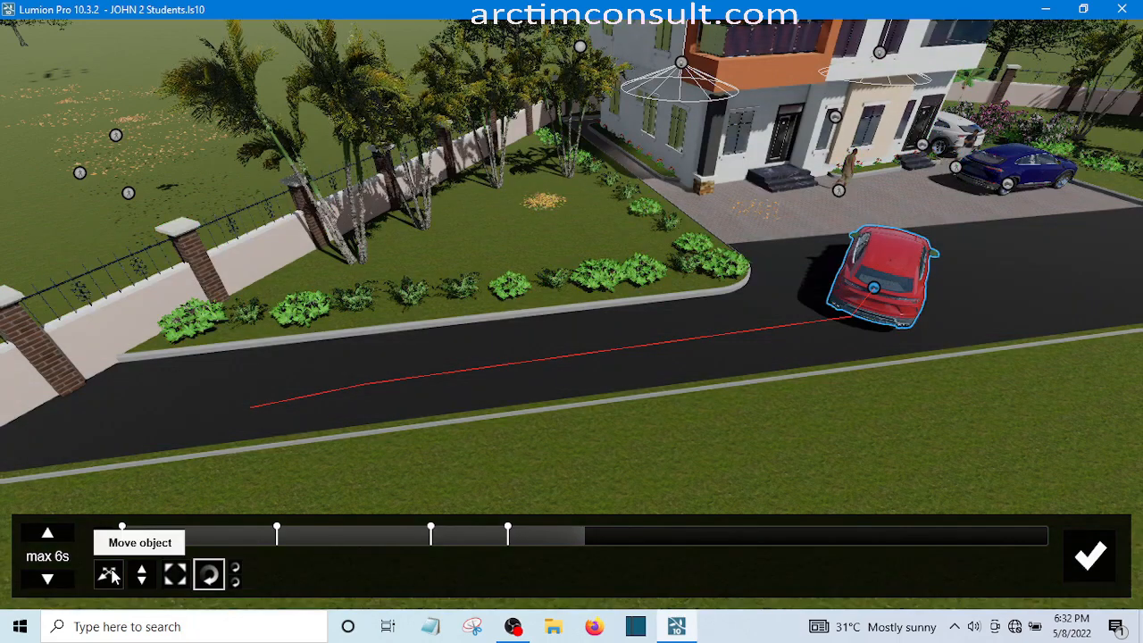
click(109, 575)
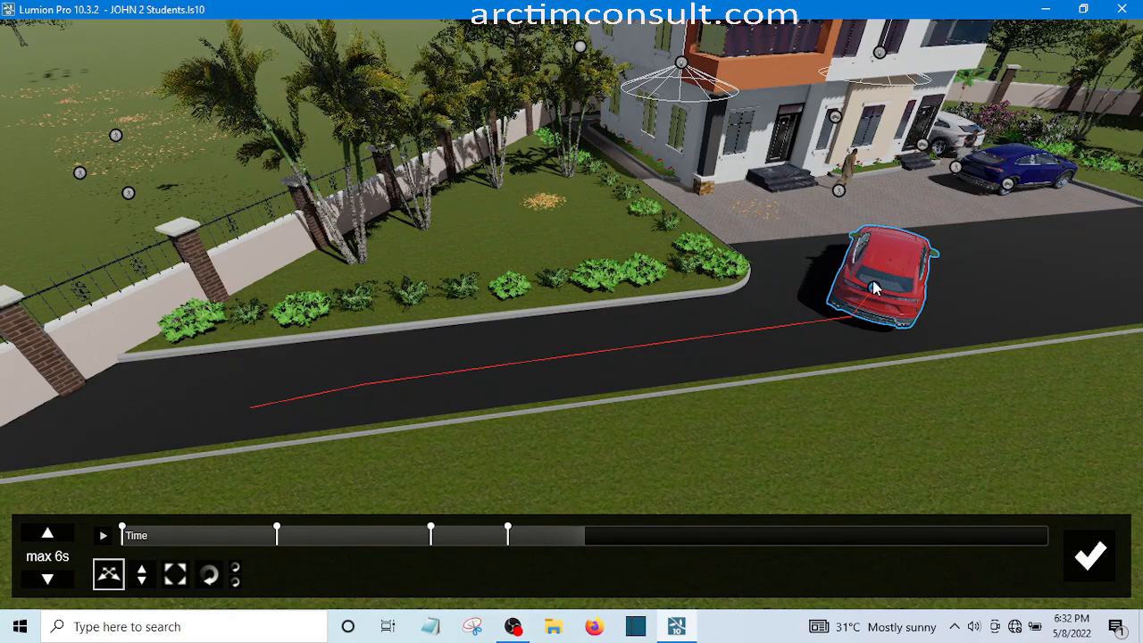
mouse_move(873, 280)
mouse_down()
mouse_move(865, 266)
mouse_move(863, 297)
mouse_up()
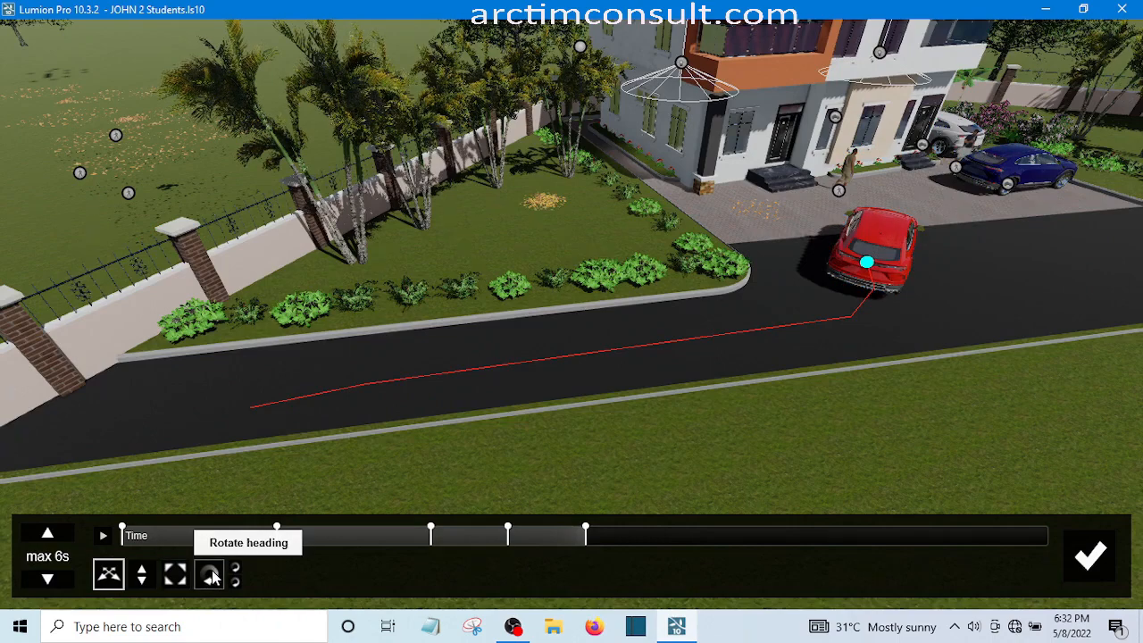
Rotate the red SUV's heading at the 3.0 s keyframe so its front points toward the forecourt's garden-side corner
click(210, 576)
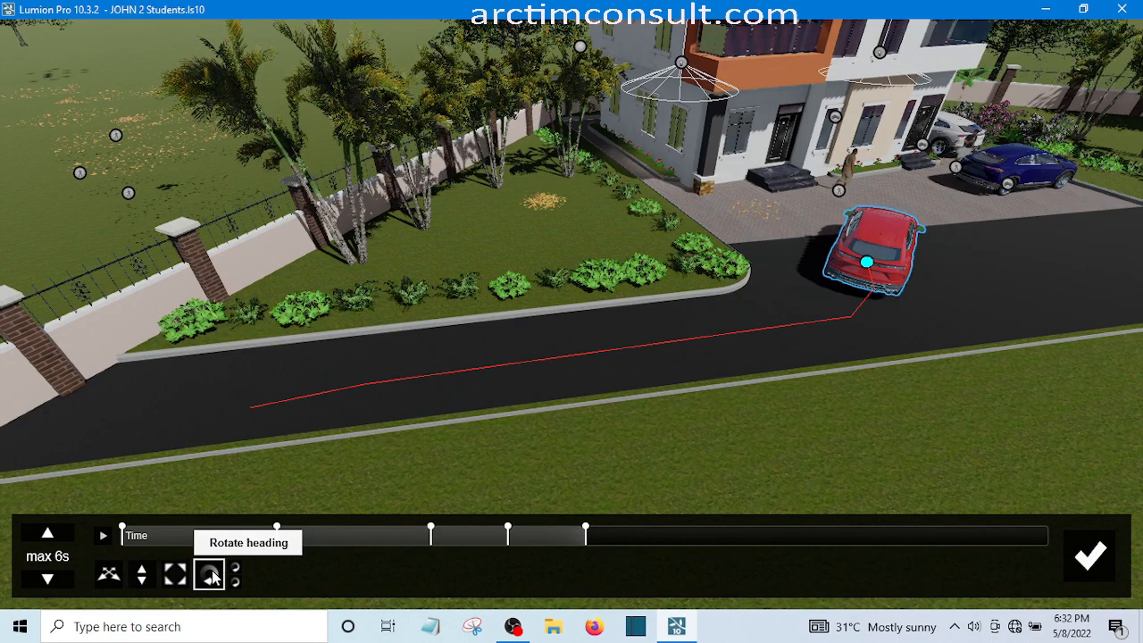
click(867, 262)
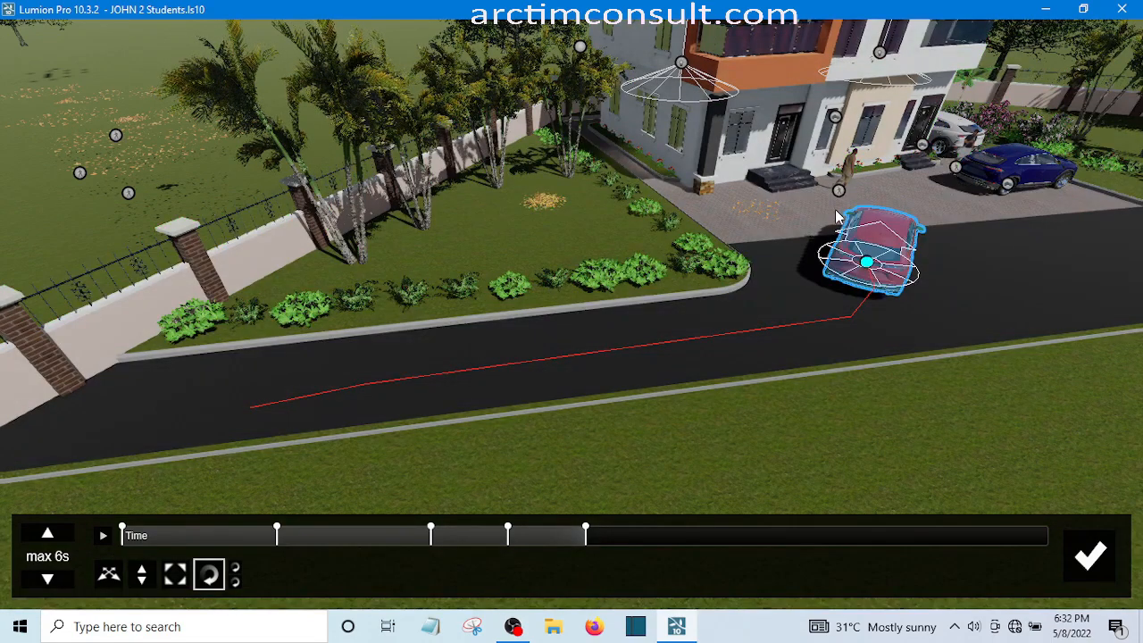
drag(834, 211, 794, 200)
drag(794, 201, 751, 218)
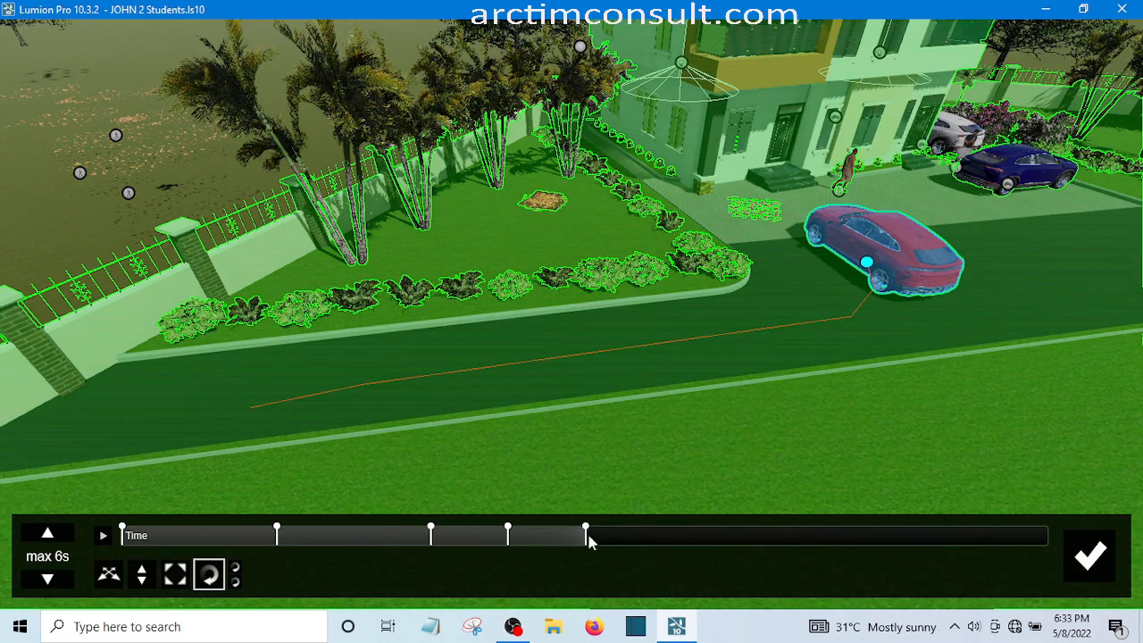
Advance the animation time to 3.5 s and move the red SUV onto the forecourt edge near the house's stone-based corner column
click(109, 576)
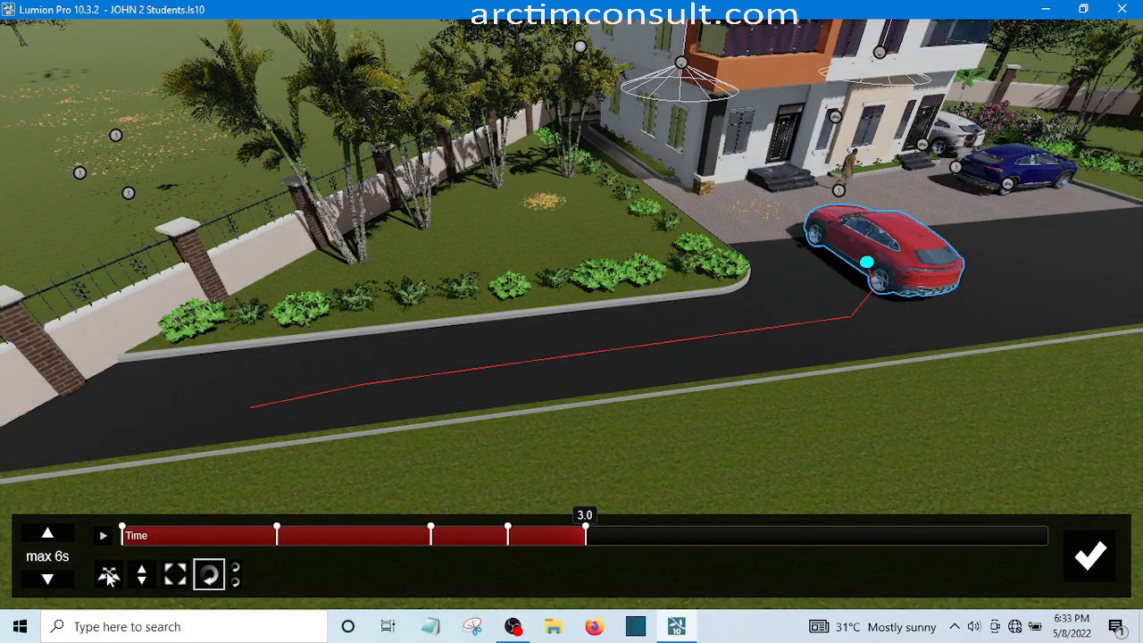
click(108, 576)
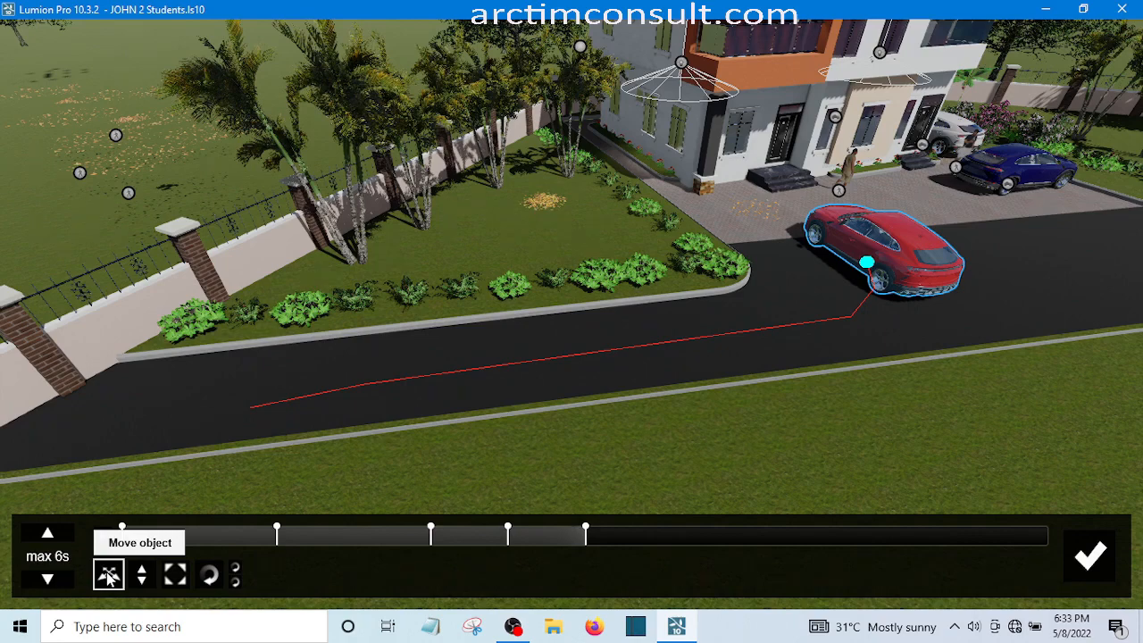
click(583, 536)
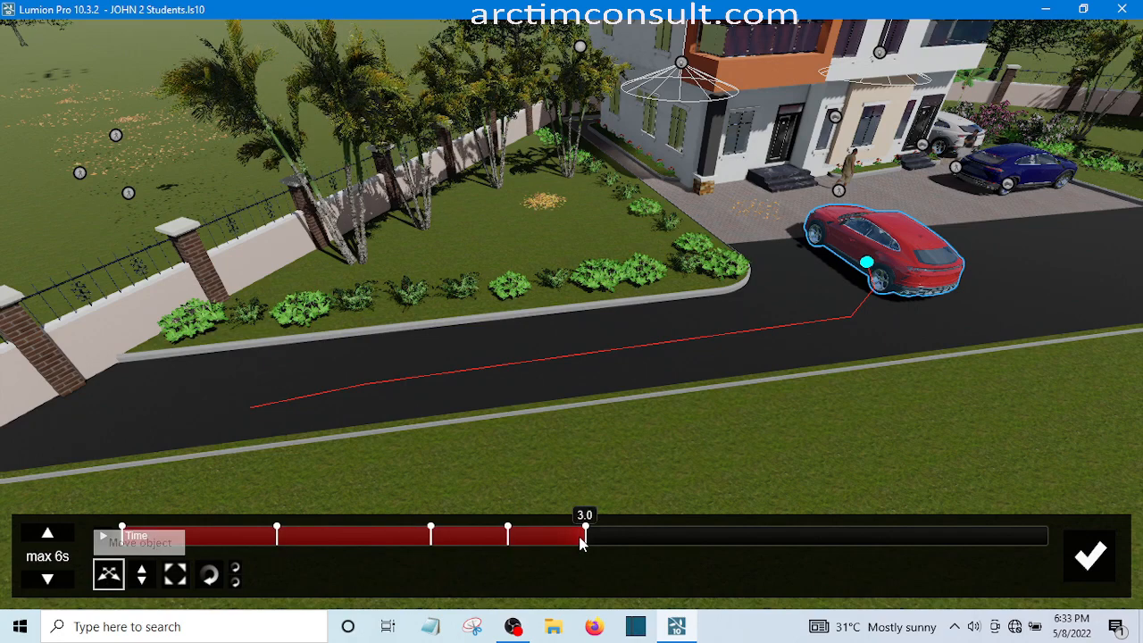
click(658, 537)
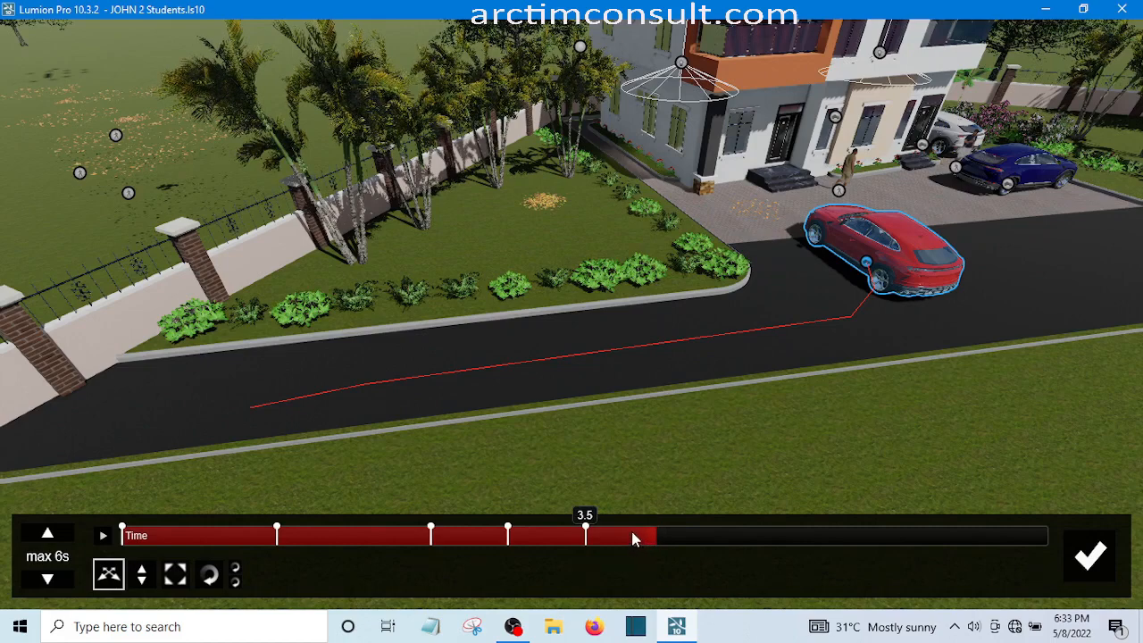
click(633, 536)
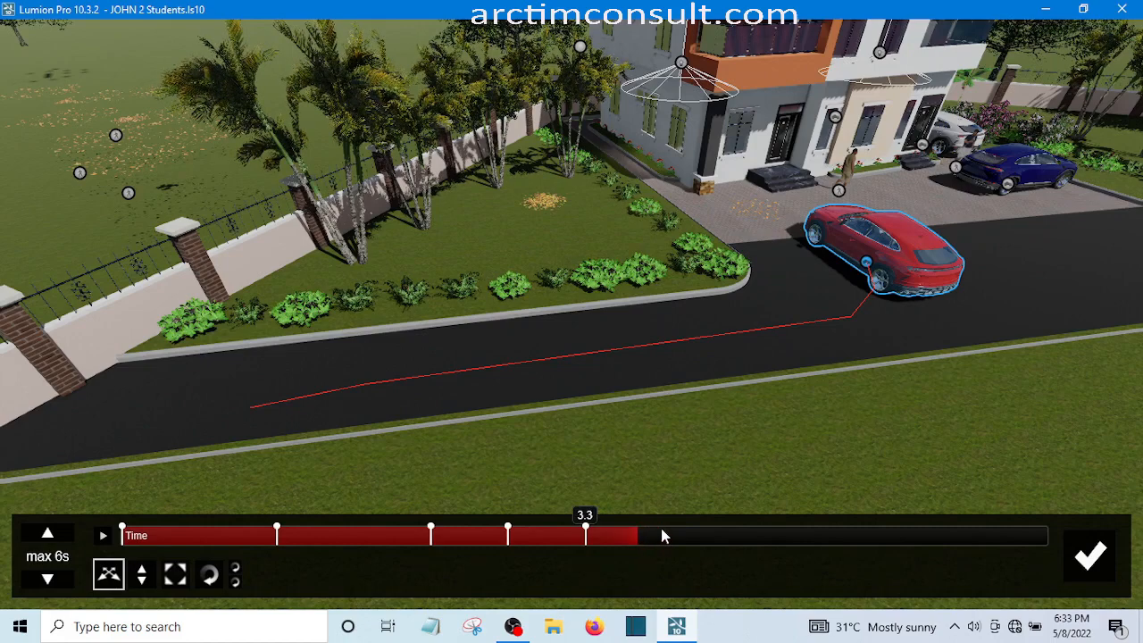
drag(662, 529, 656, 528)
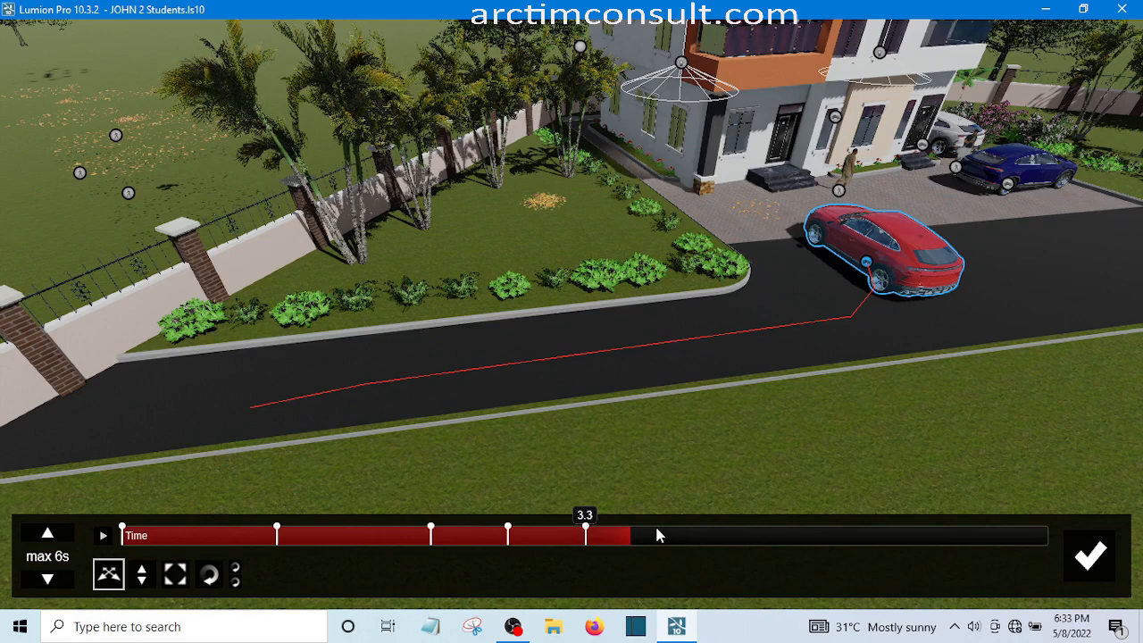
click(656, 528)
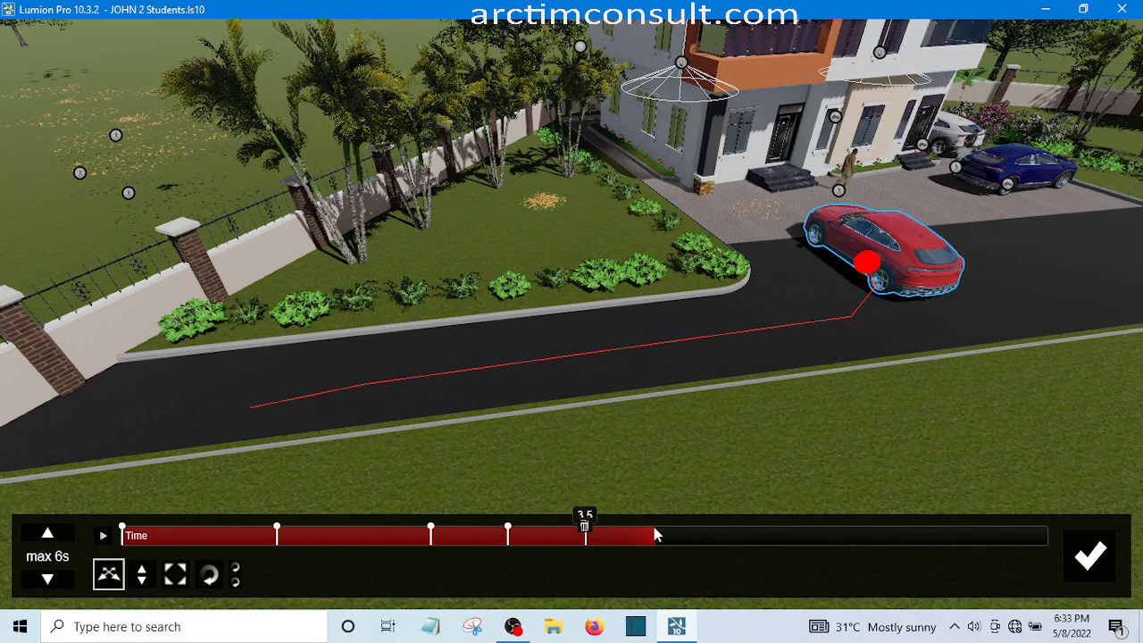
click(654, 538)
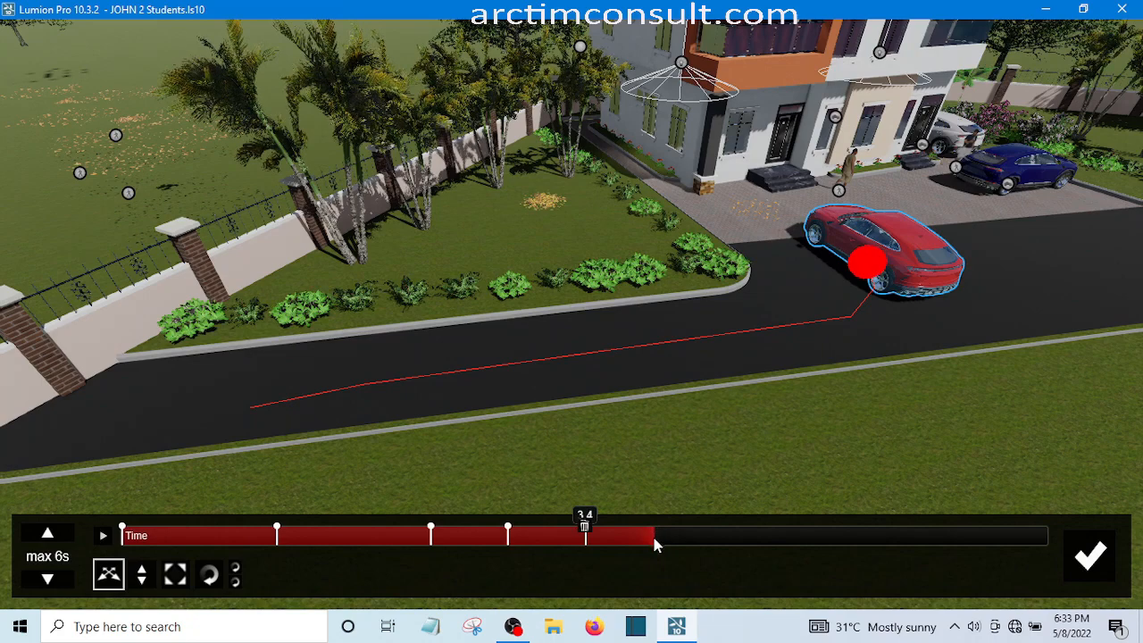
click(656, 538)
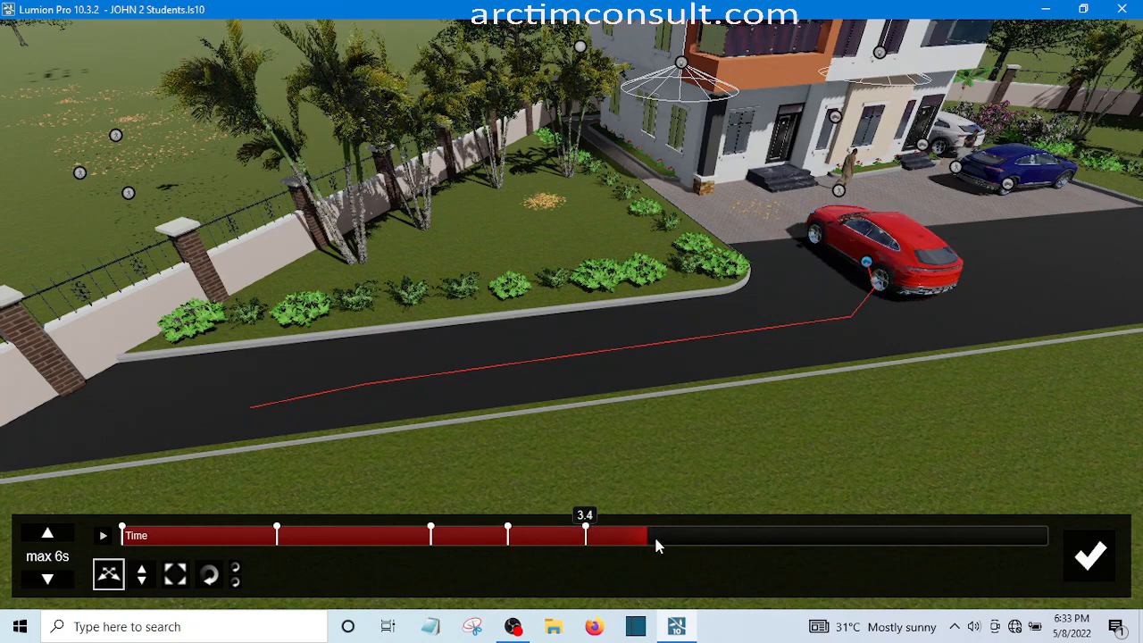
click(655, 540)
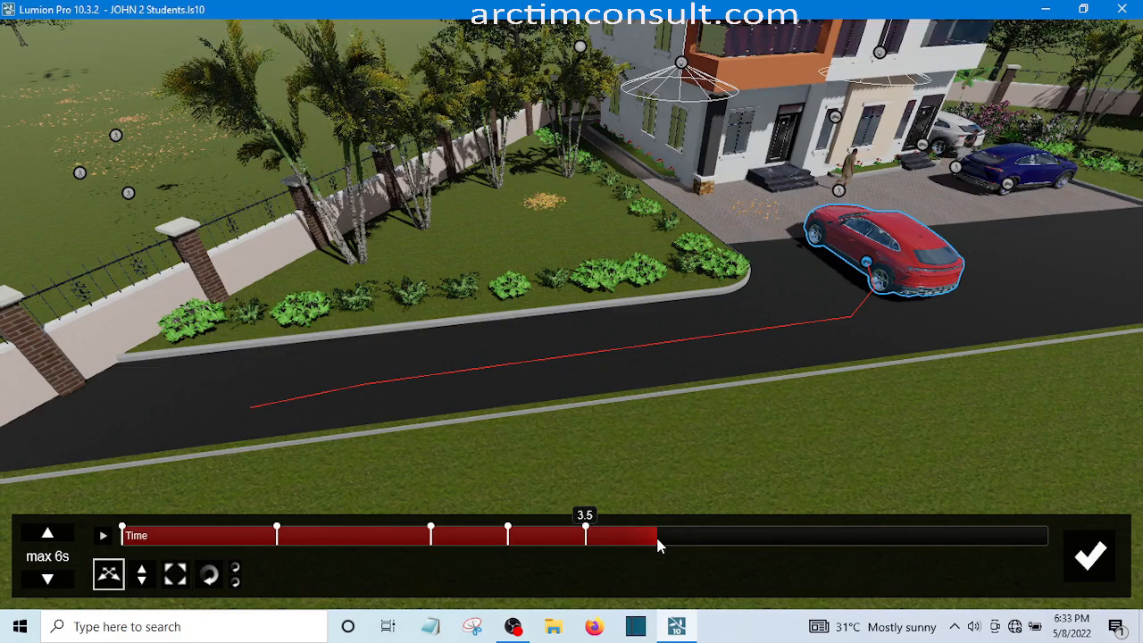
click(116, 574)
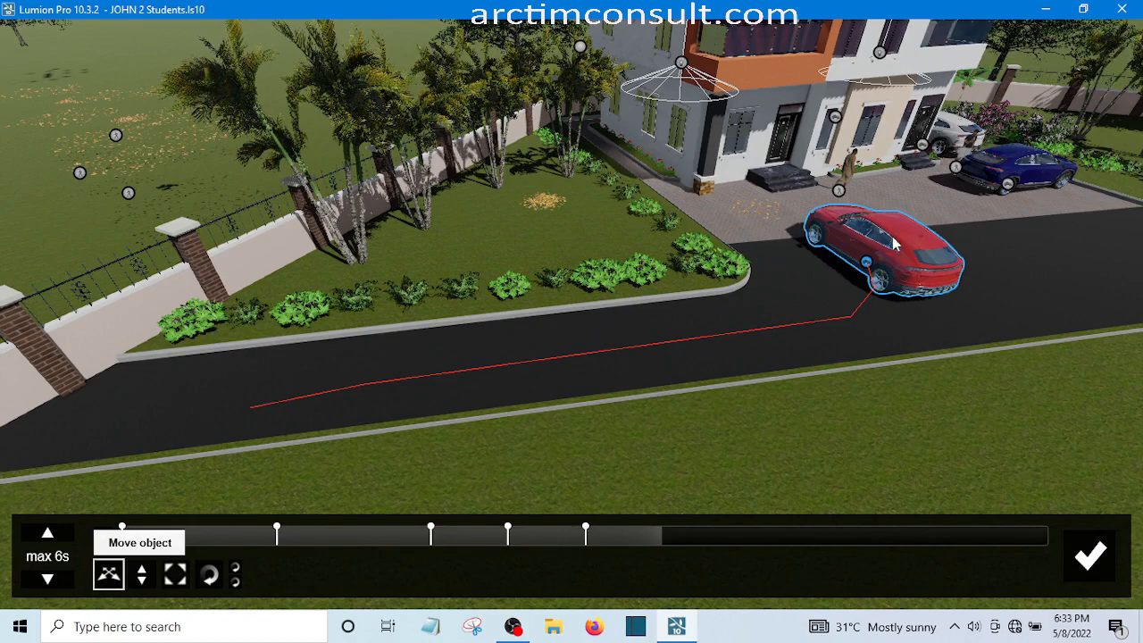
click(821, 250)
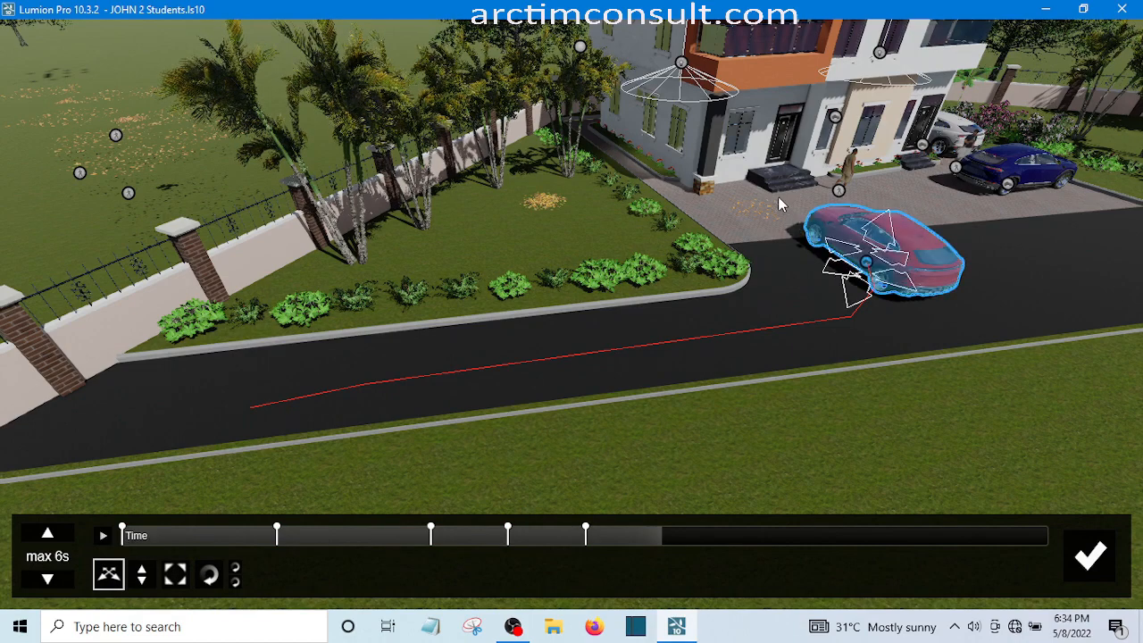
mouse_move(866, 260)
mouse_down()
mouse_move(774, 195)
mouse_move(773, 231)
mouse_up()
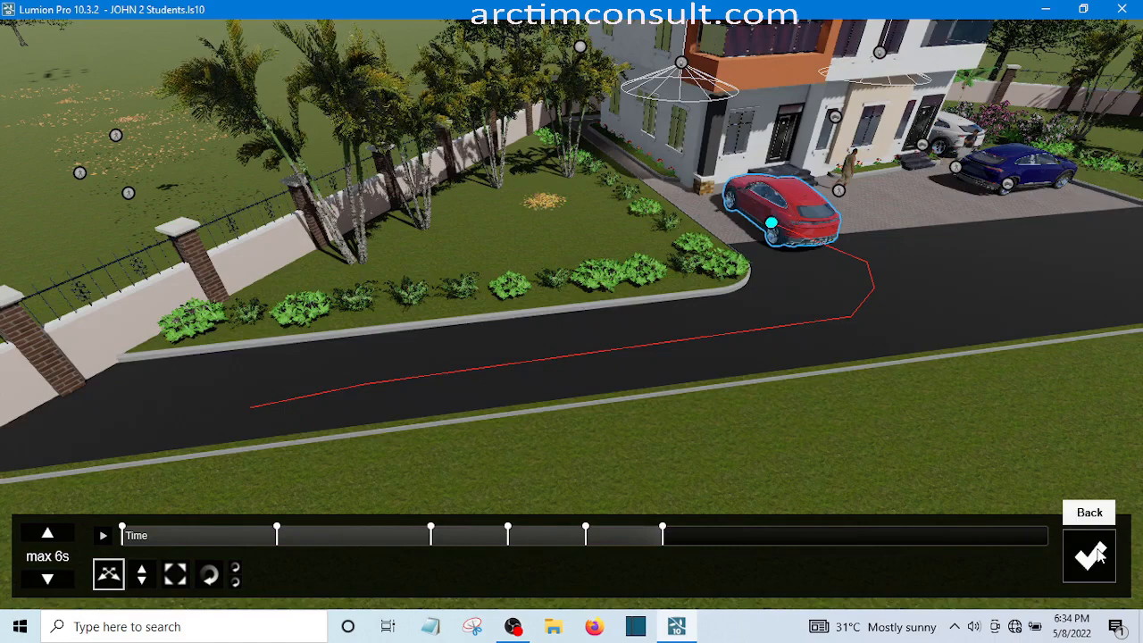
Accept the Advanced Move keyframe edits and play the preview of movie clip 2
click(1091, 556)
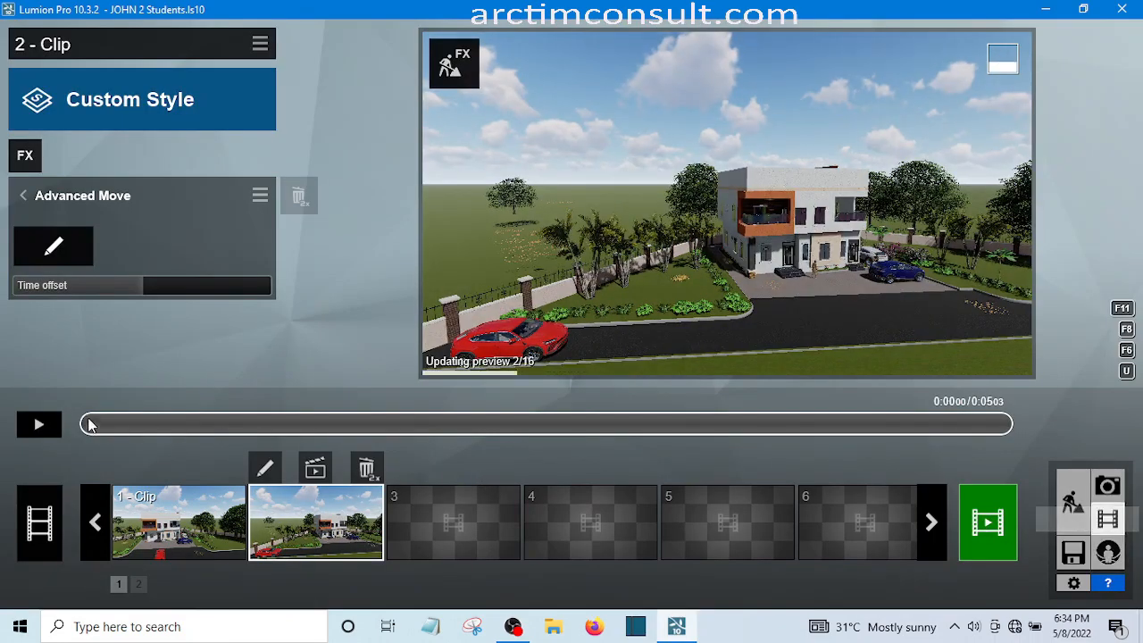
click(37, 425)
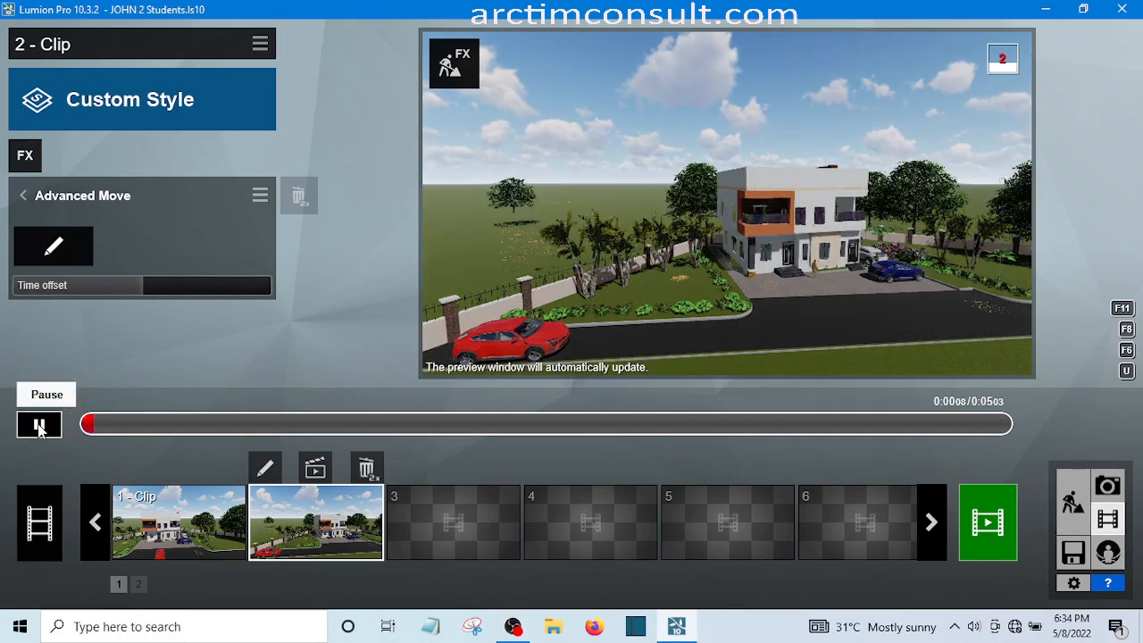